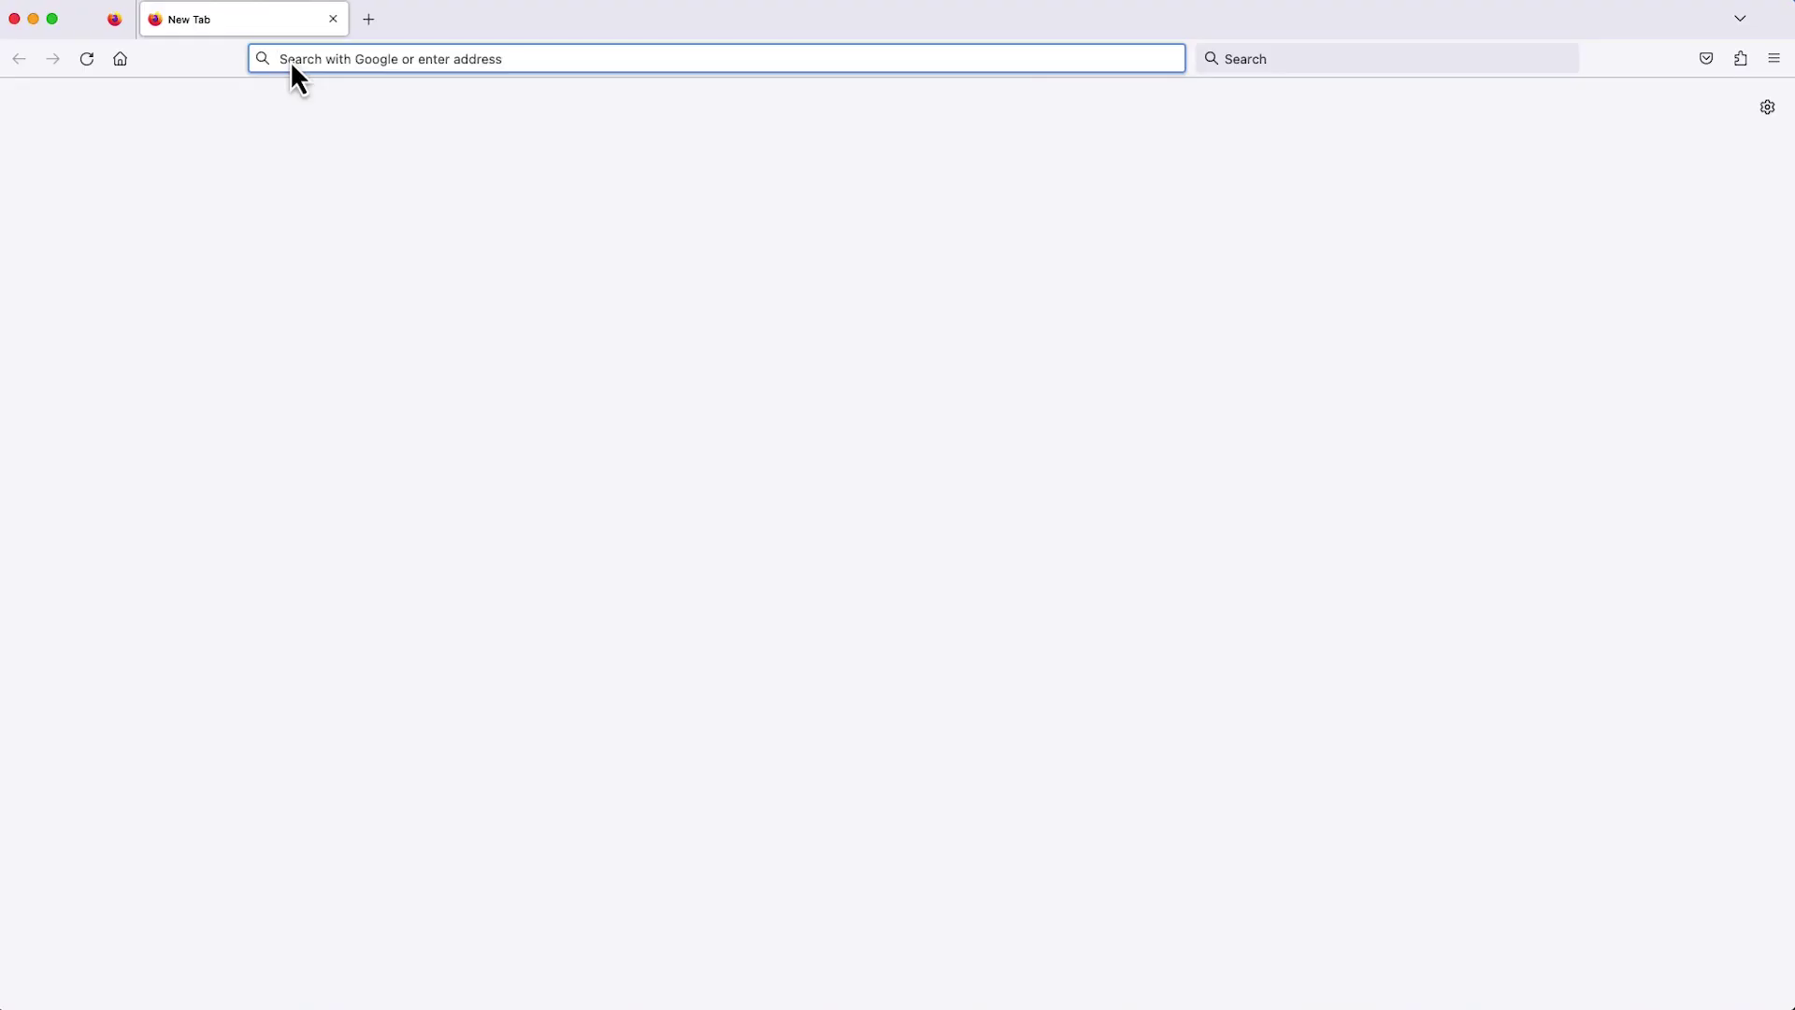
# Go to 192.168.178.28 and accept the self-signed certificate risk to reach the WAM763-1 login.
pyautogui.write('192.1')
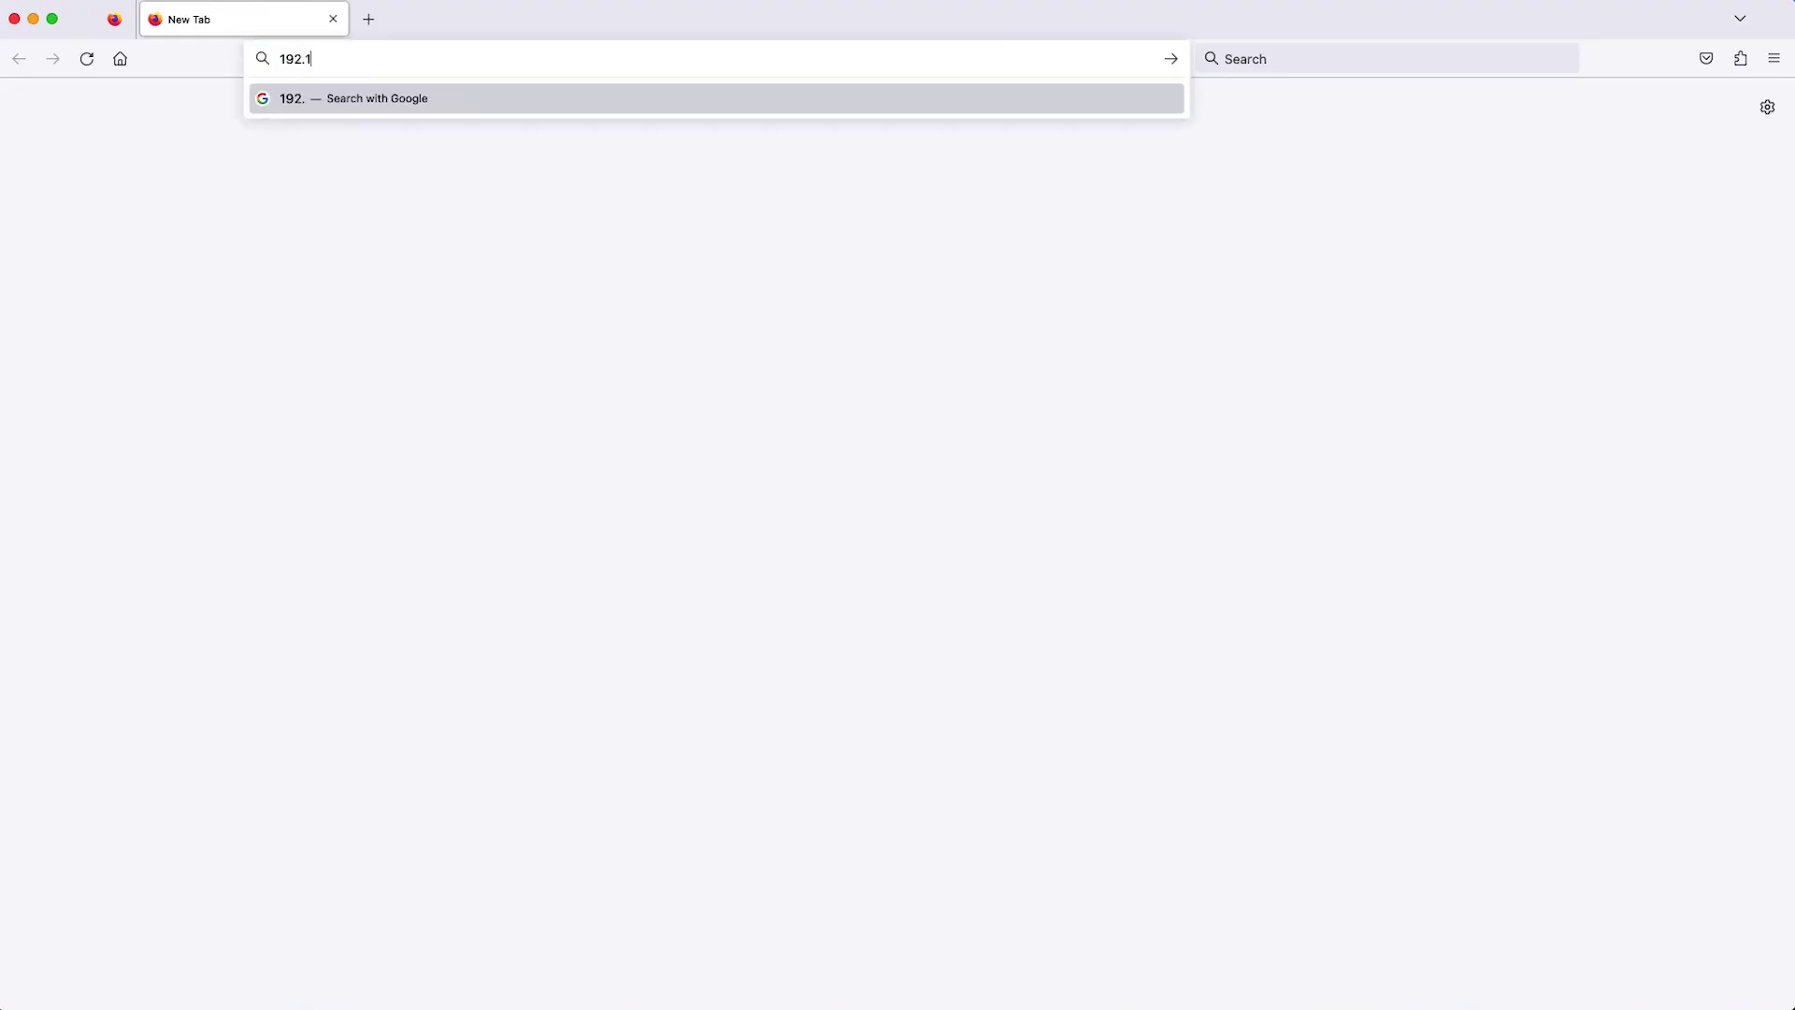
pyautogui.write('68.178.28')
pyautogui.press('Return')
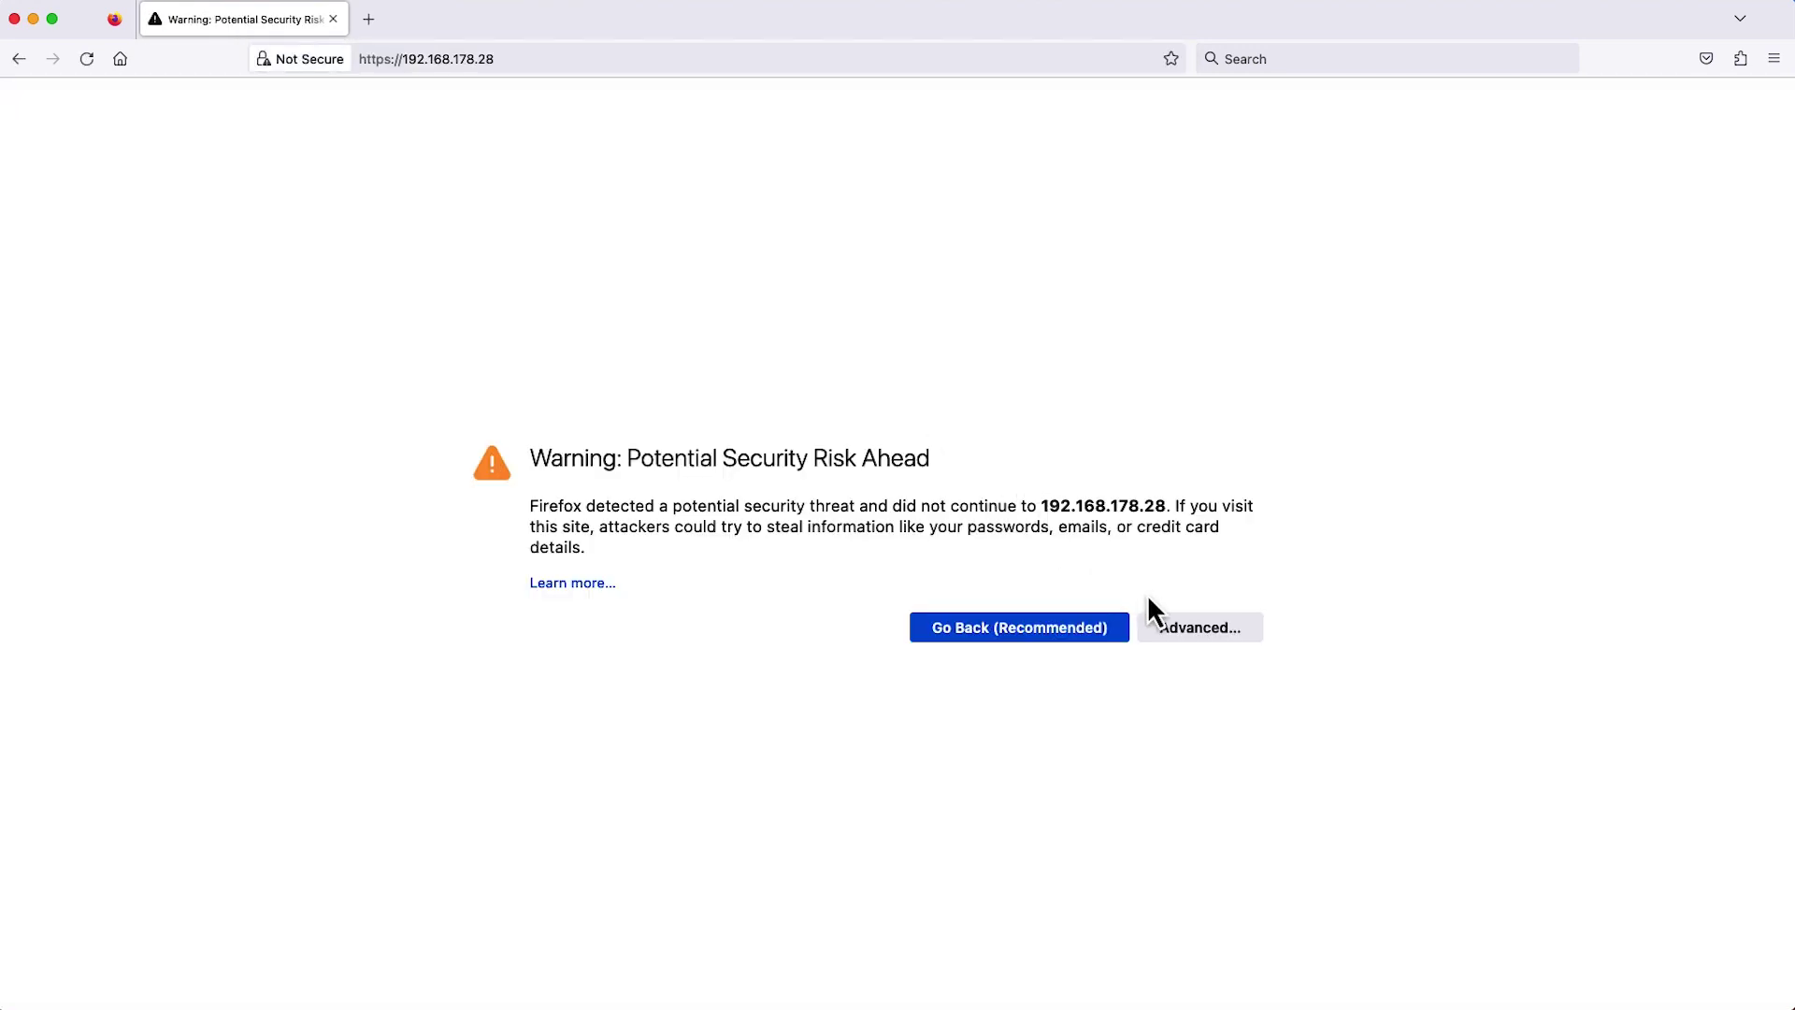
pyautogui.click(1180, 633)
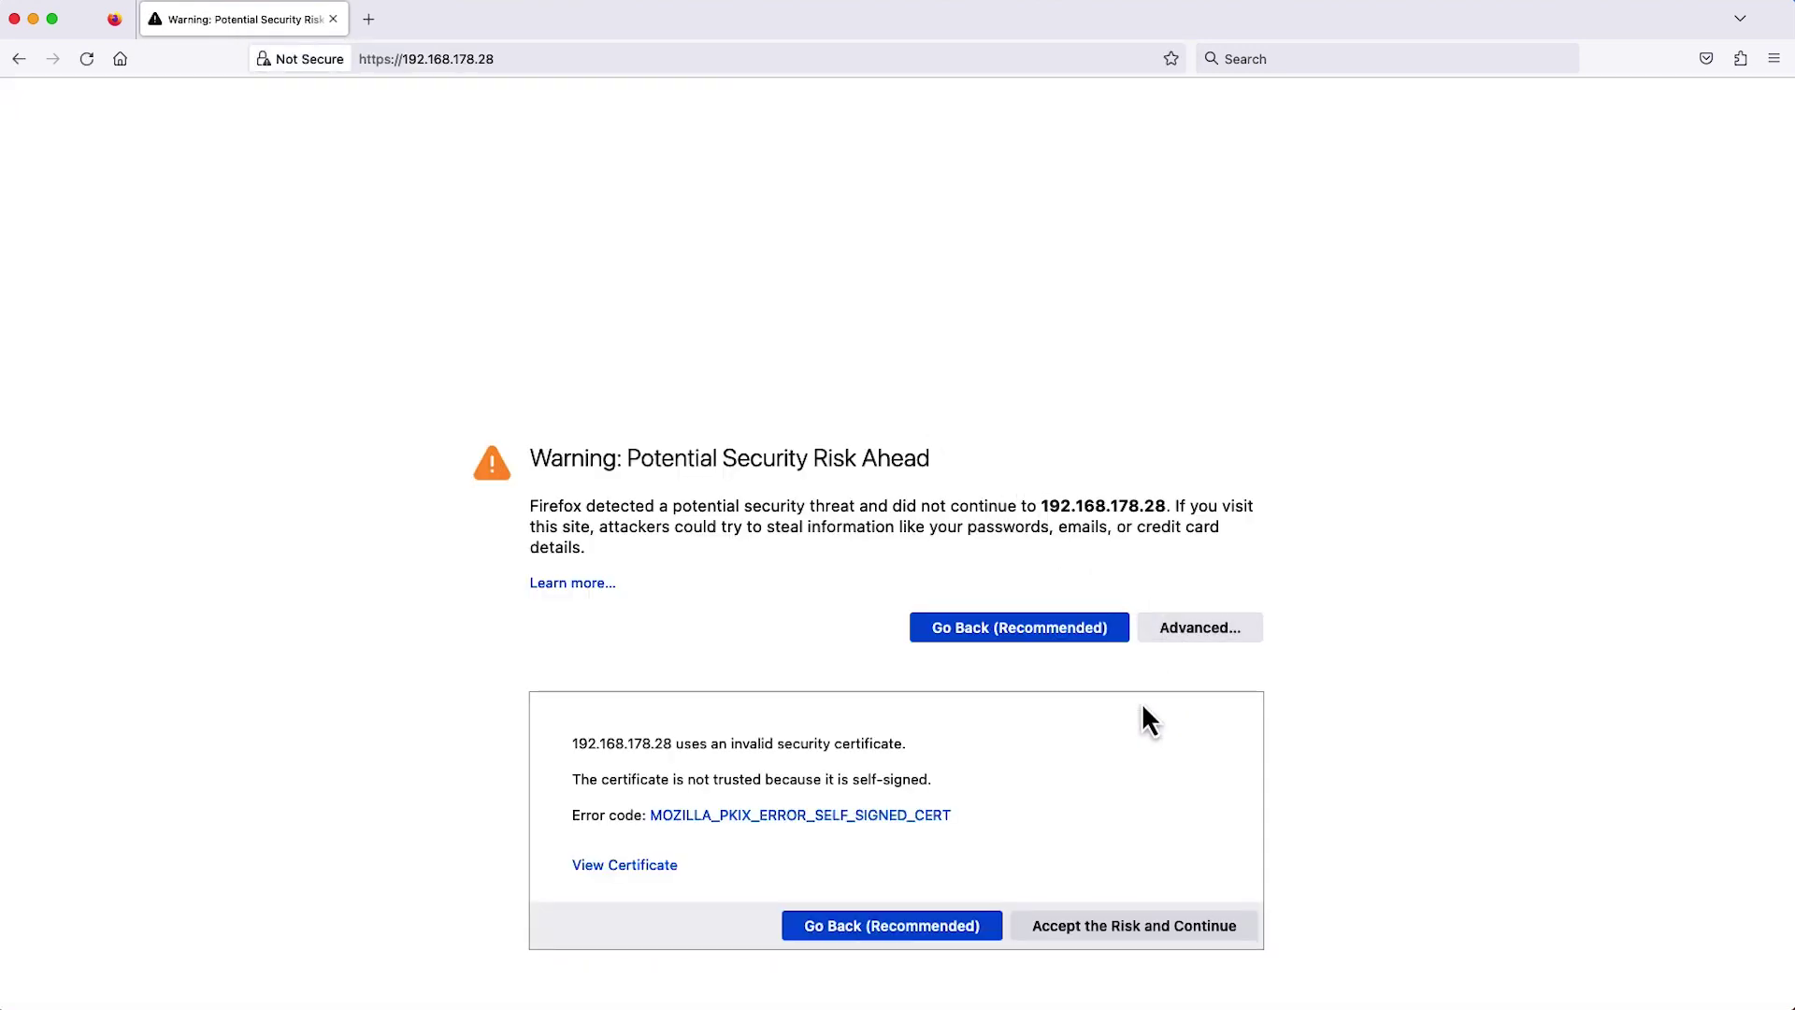
pyautogui.click(1126, 922)
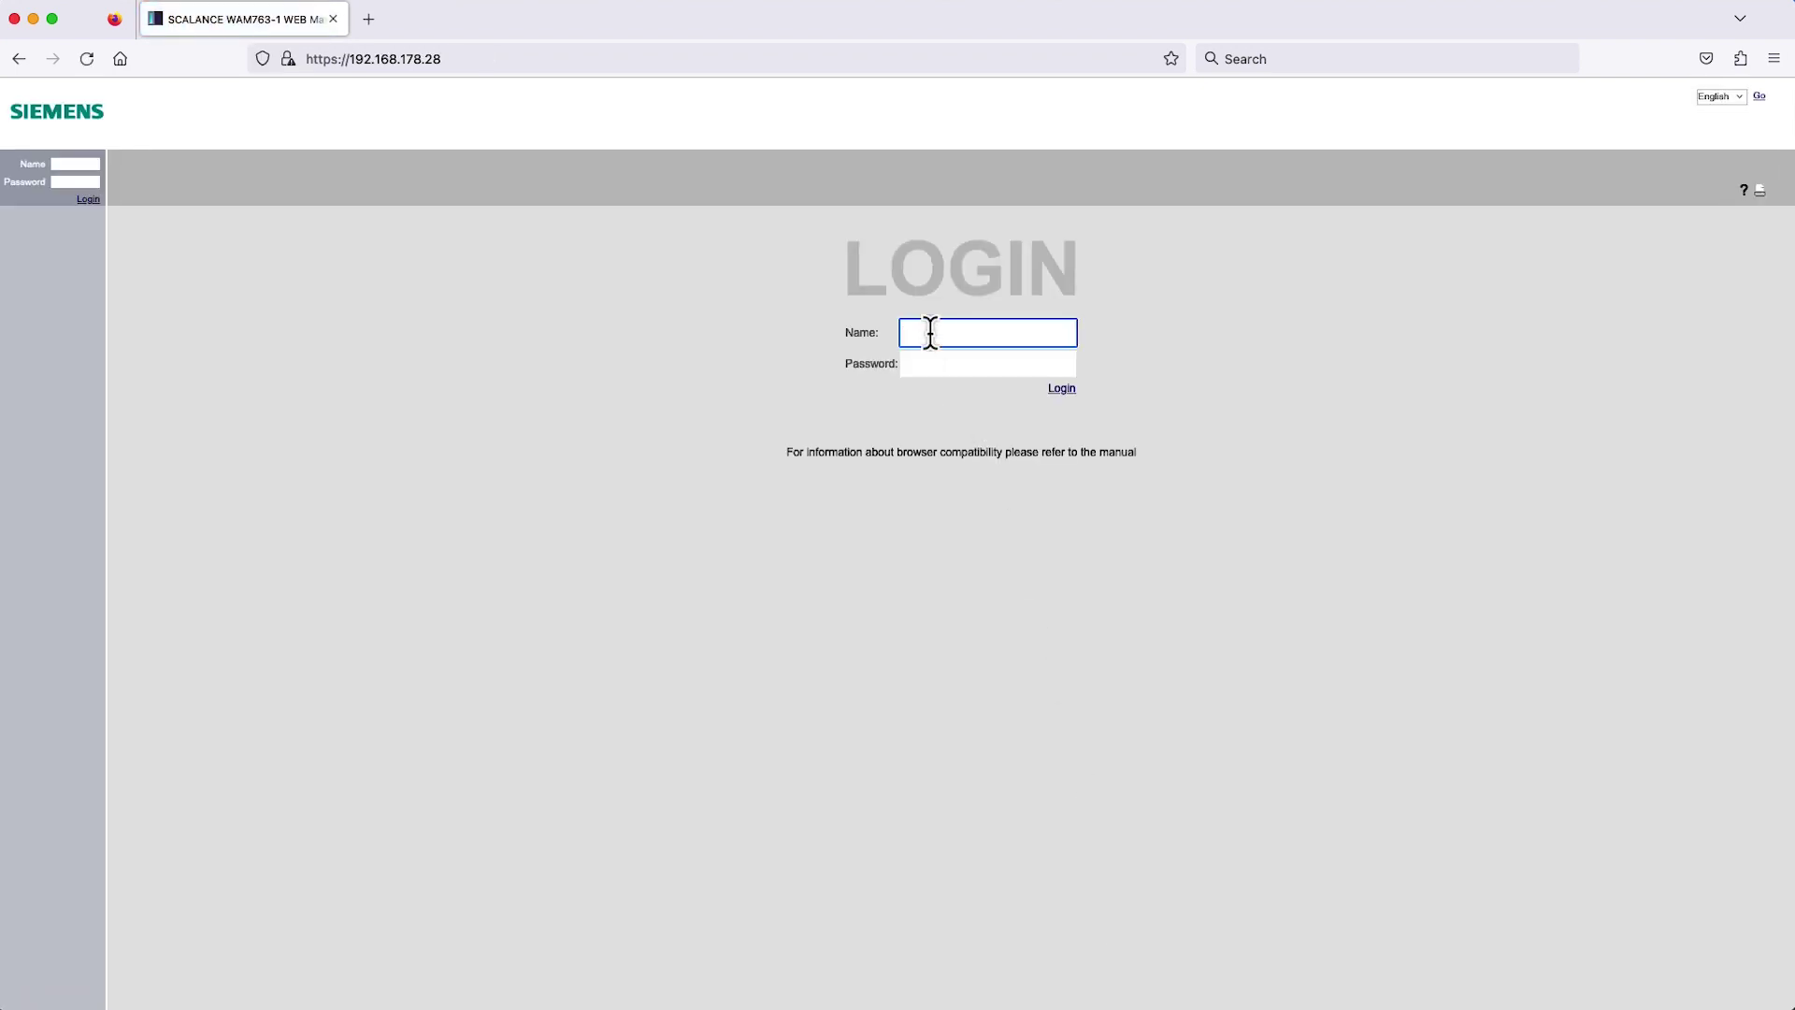
# Log in to the access point as admin and dismiss the default password warning.
pyautogui.write('admin')
pyautogui.press('Tab')
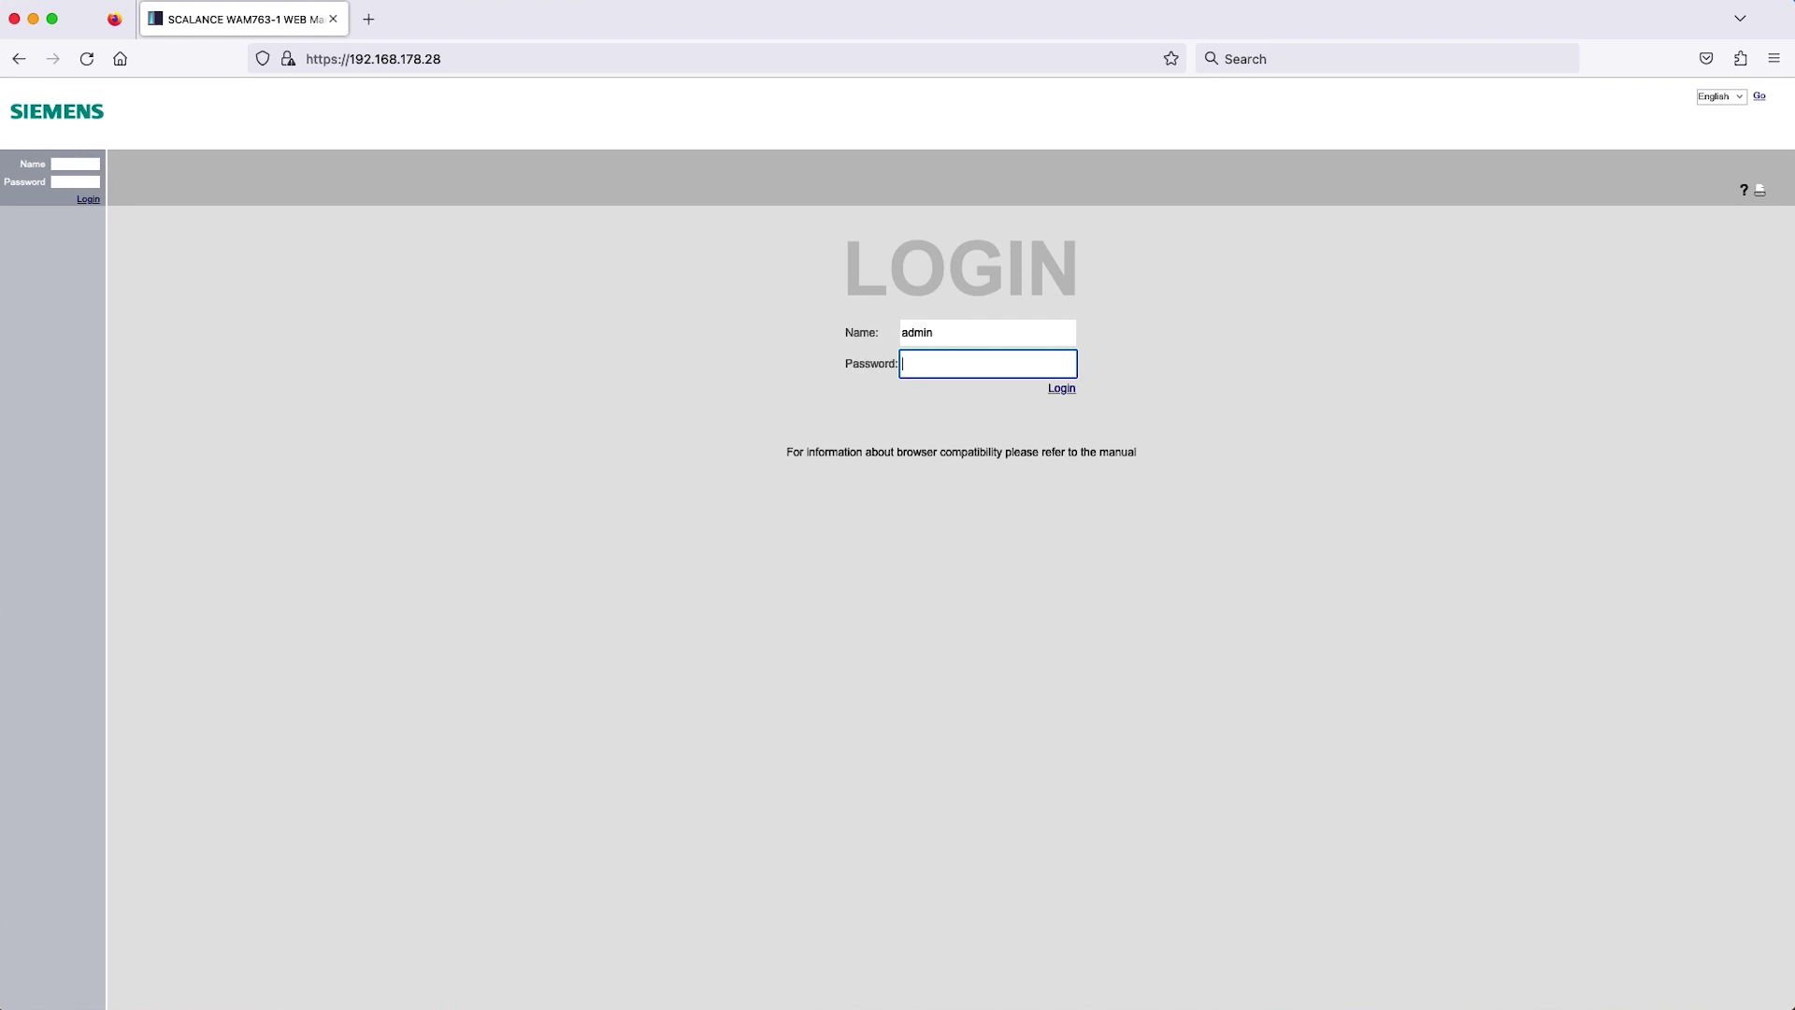
pyautogui.press('Return')
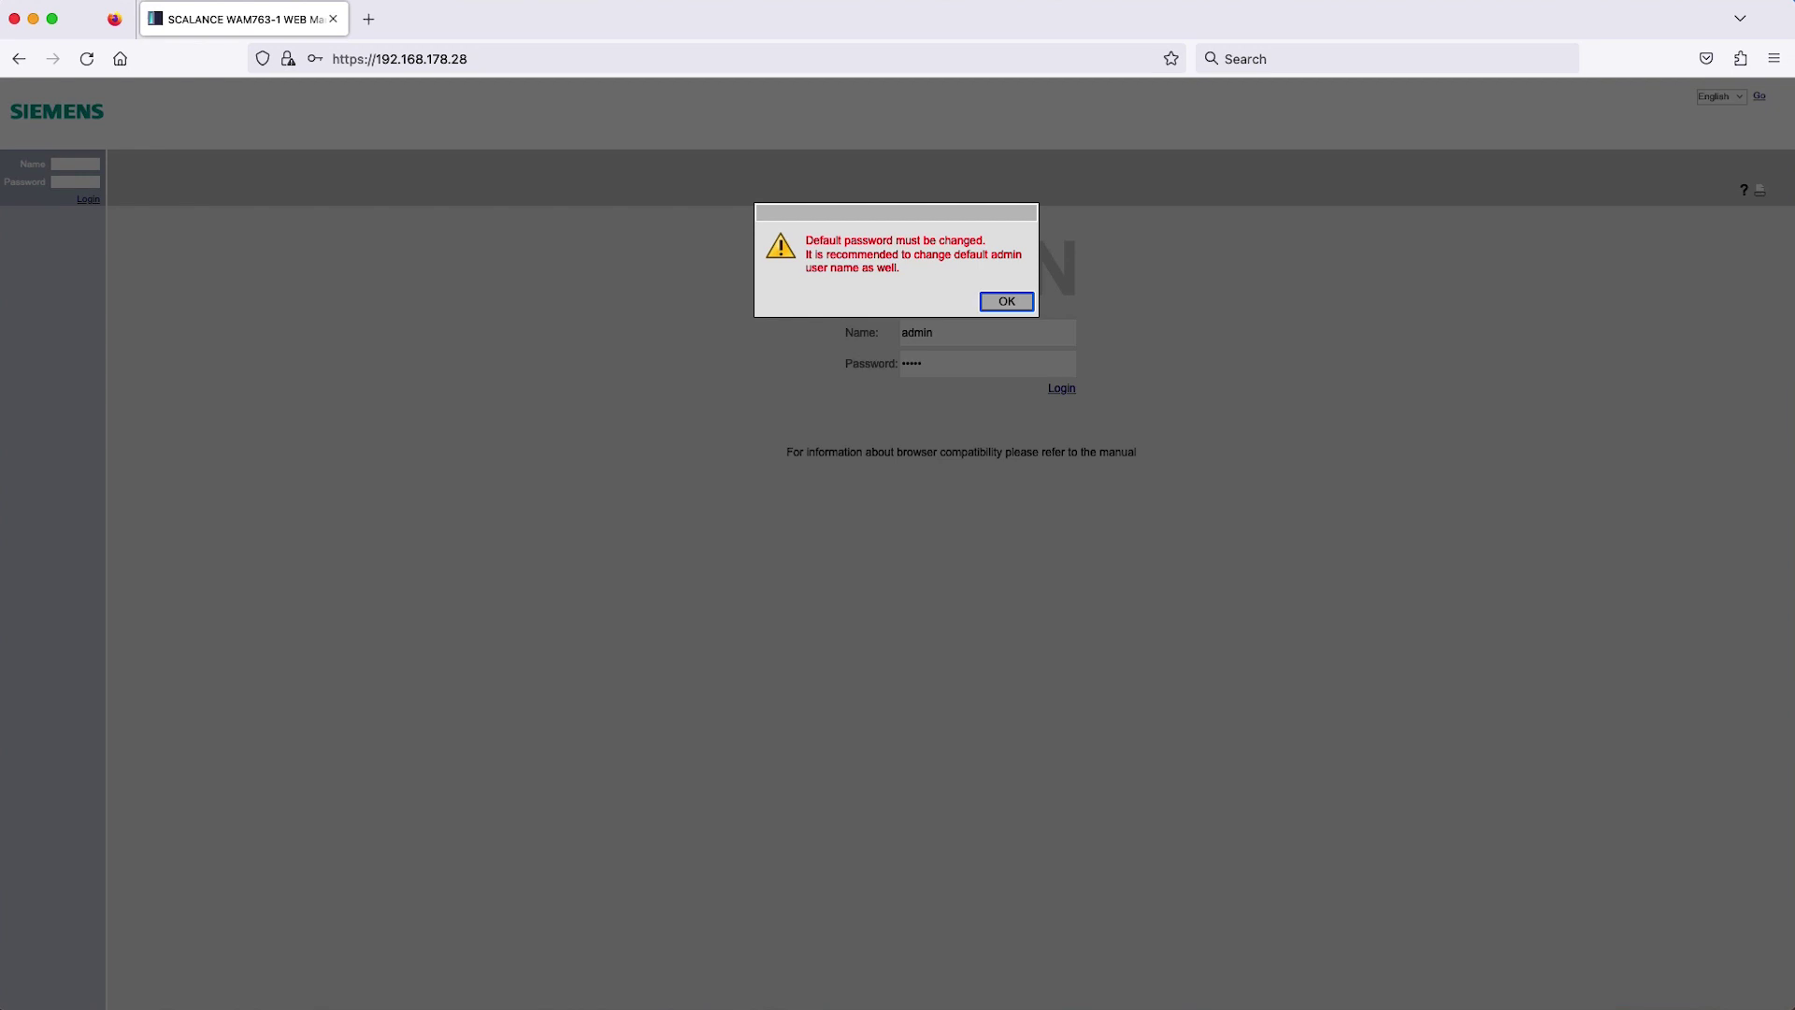
pyautogui.press('Return')
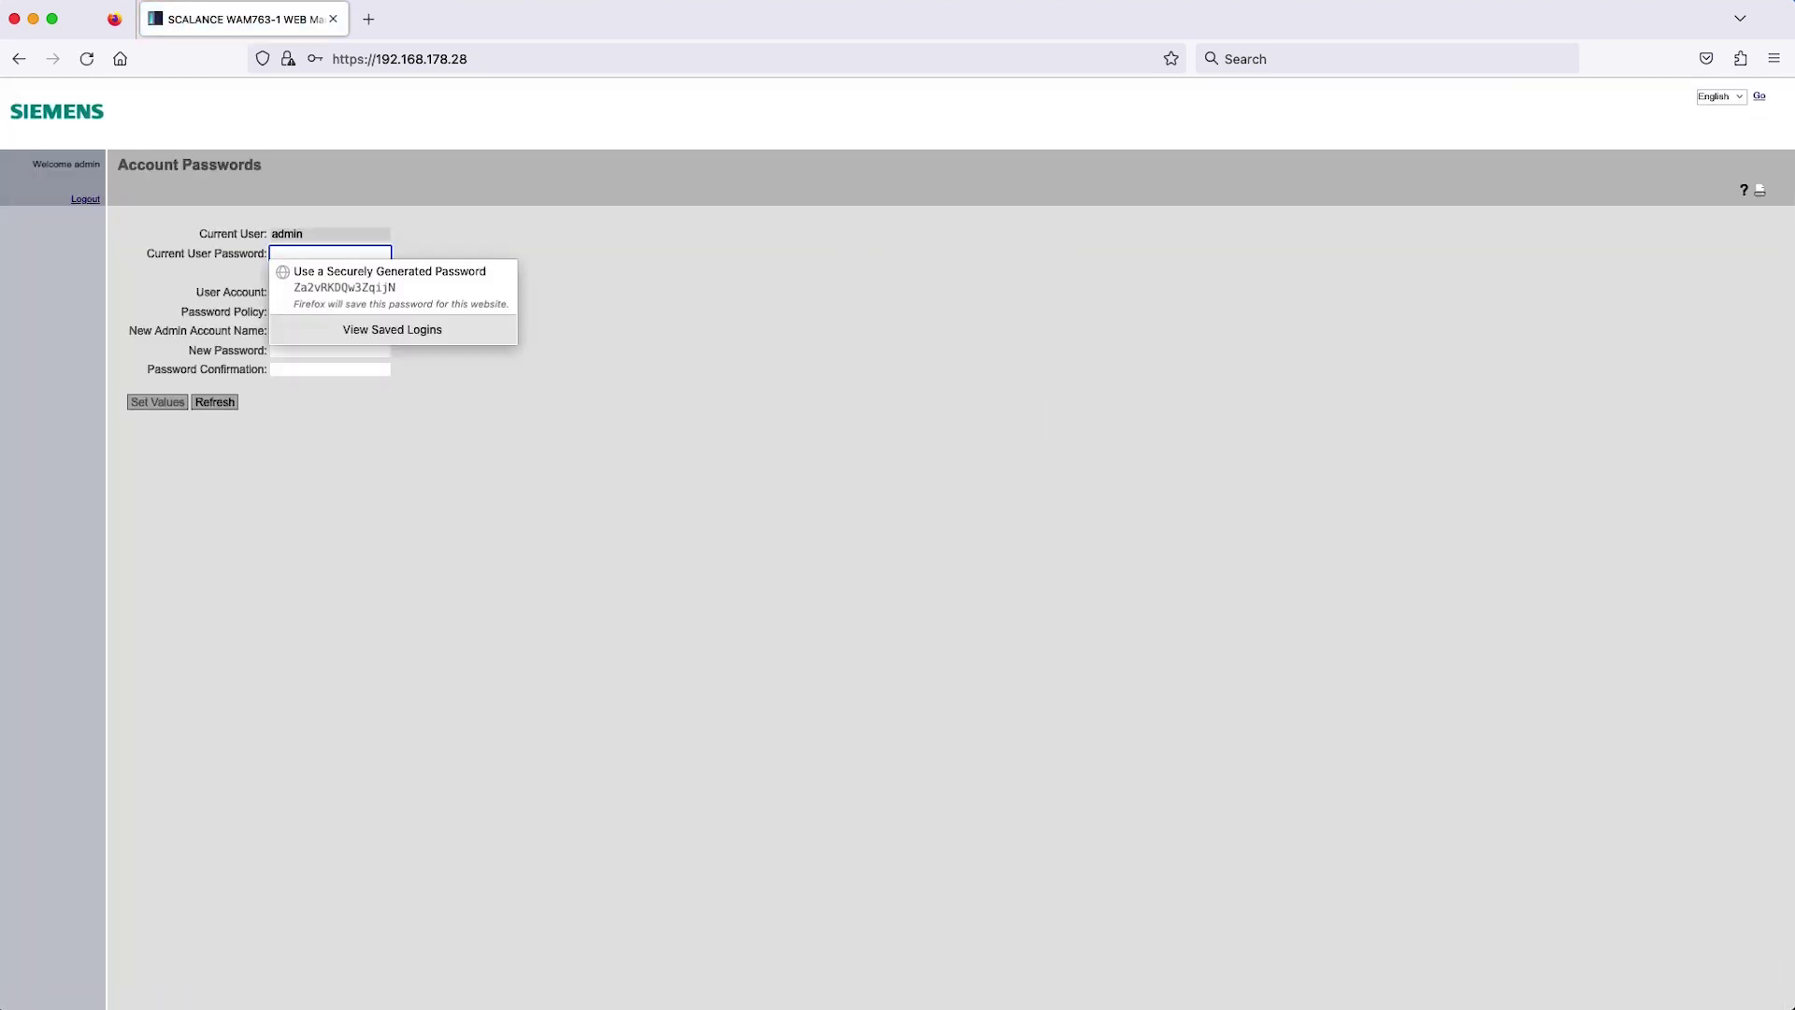
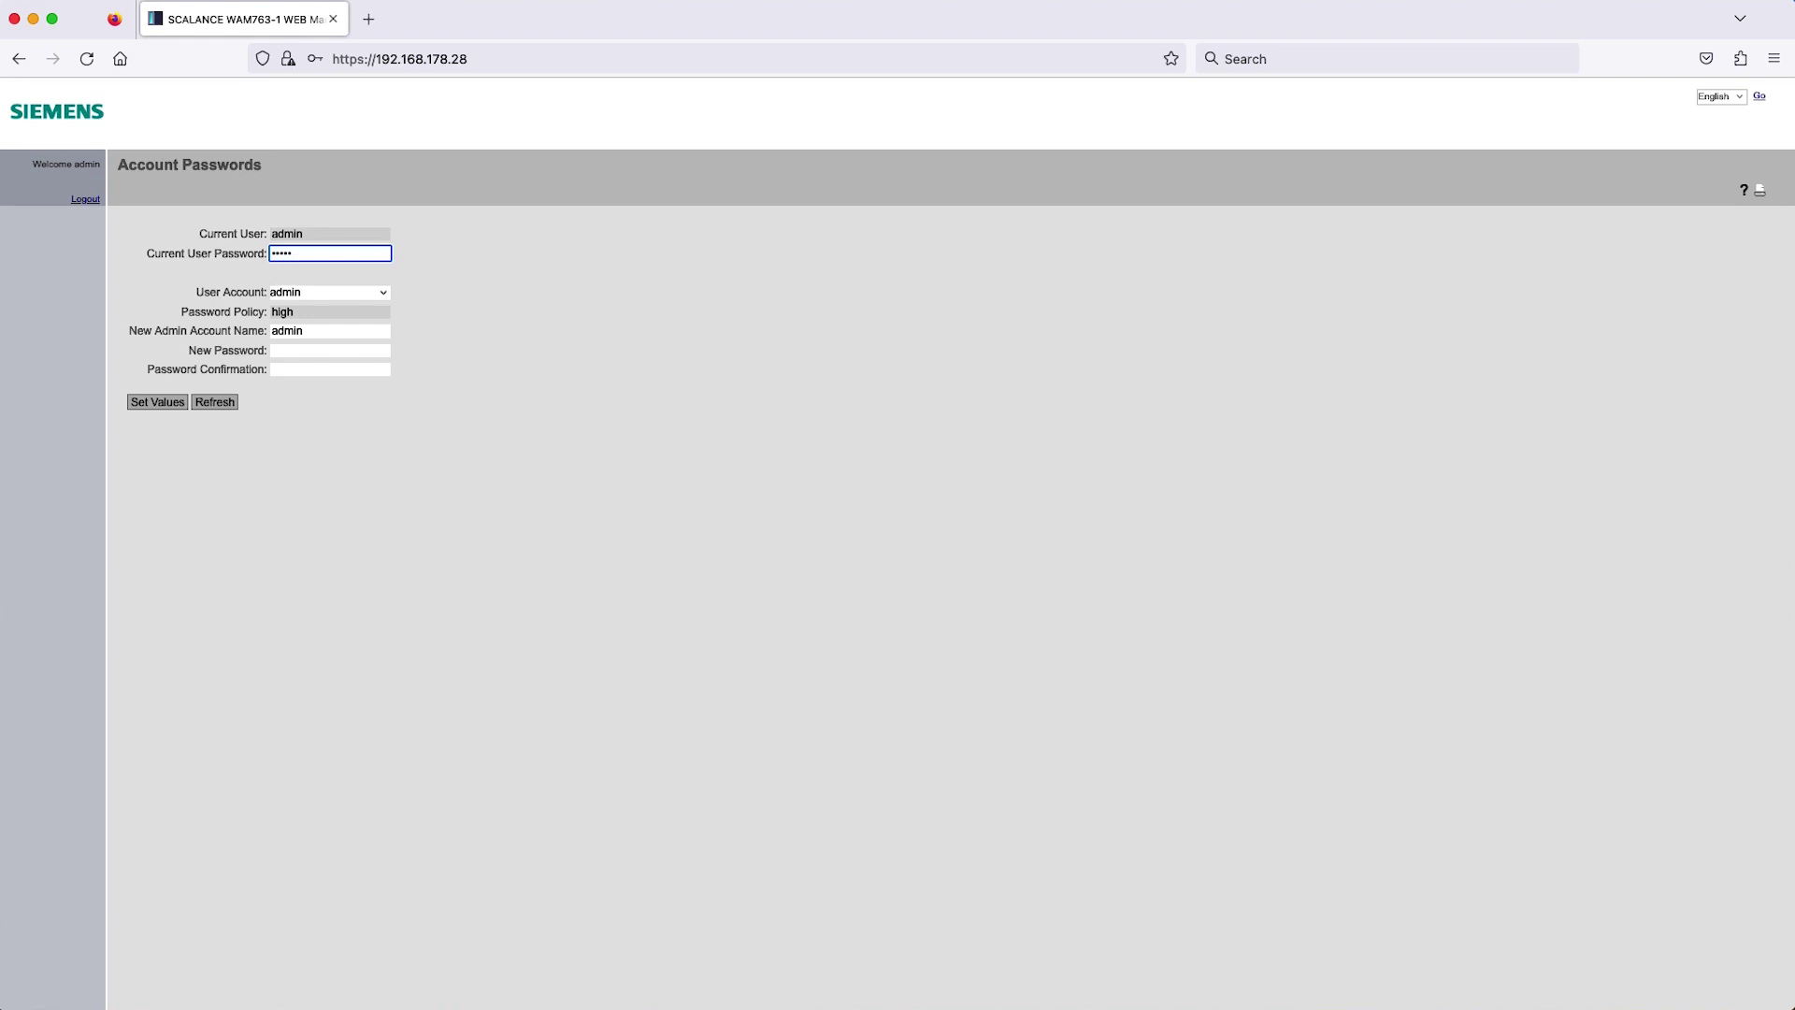
# Replace the default admin password with a new one and apply it.
pyautogui.press('Tab')
pyautogui.press('Tab')
pyautogui.press('Tab')
pyautogui.press('Tab')
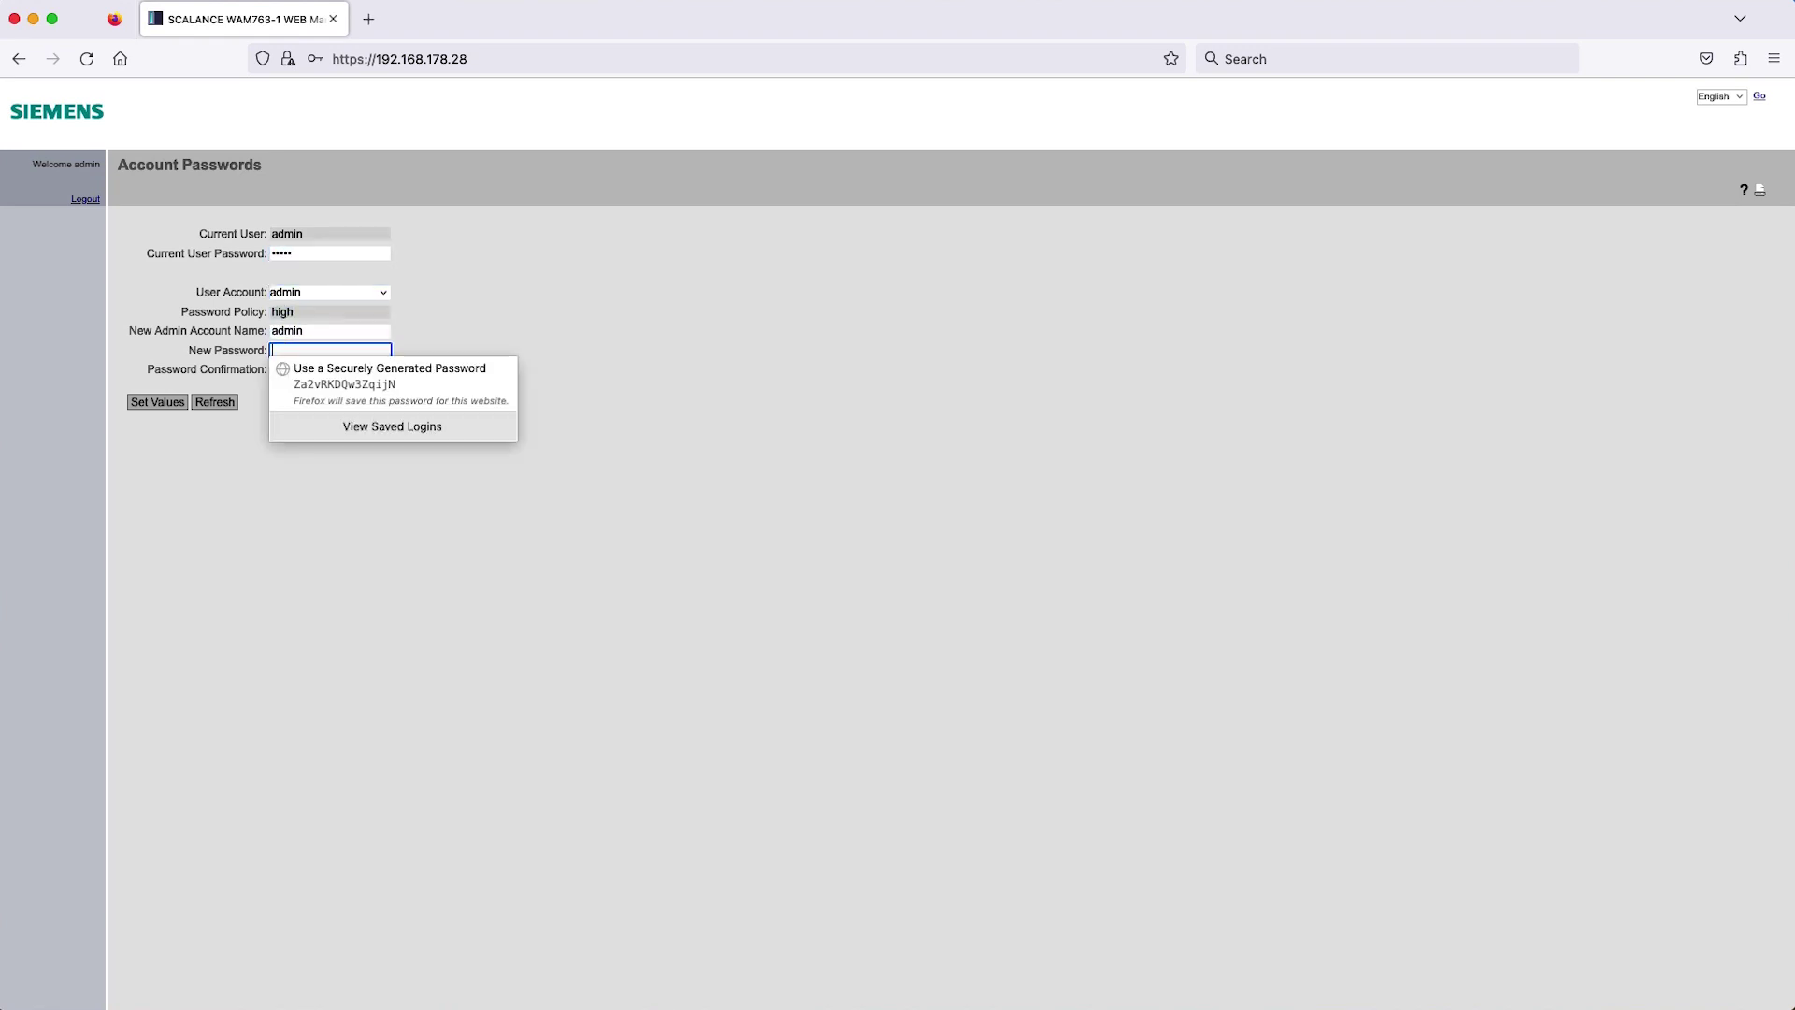
pyautogui.press('Tab')
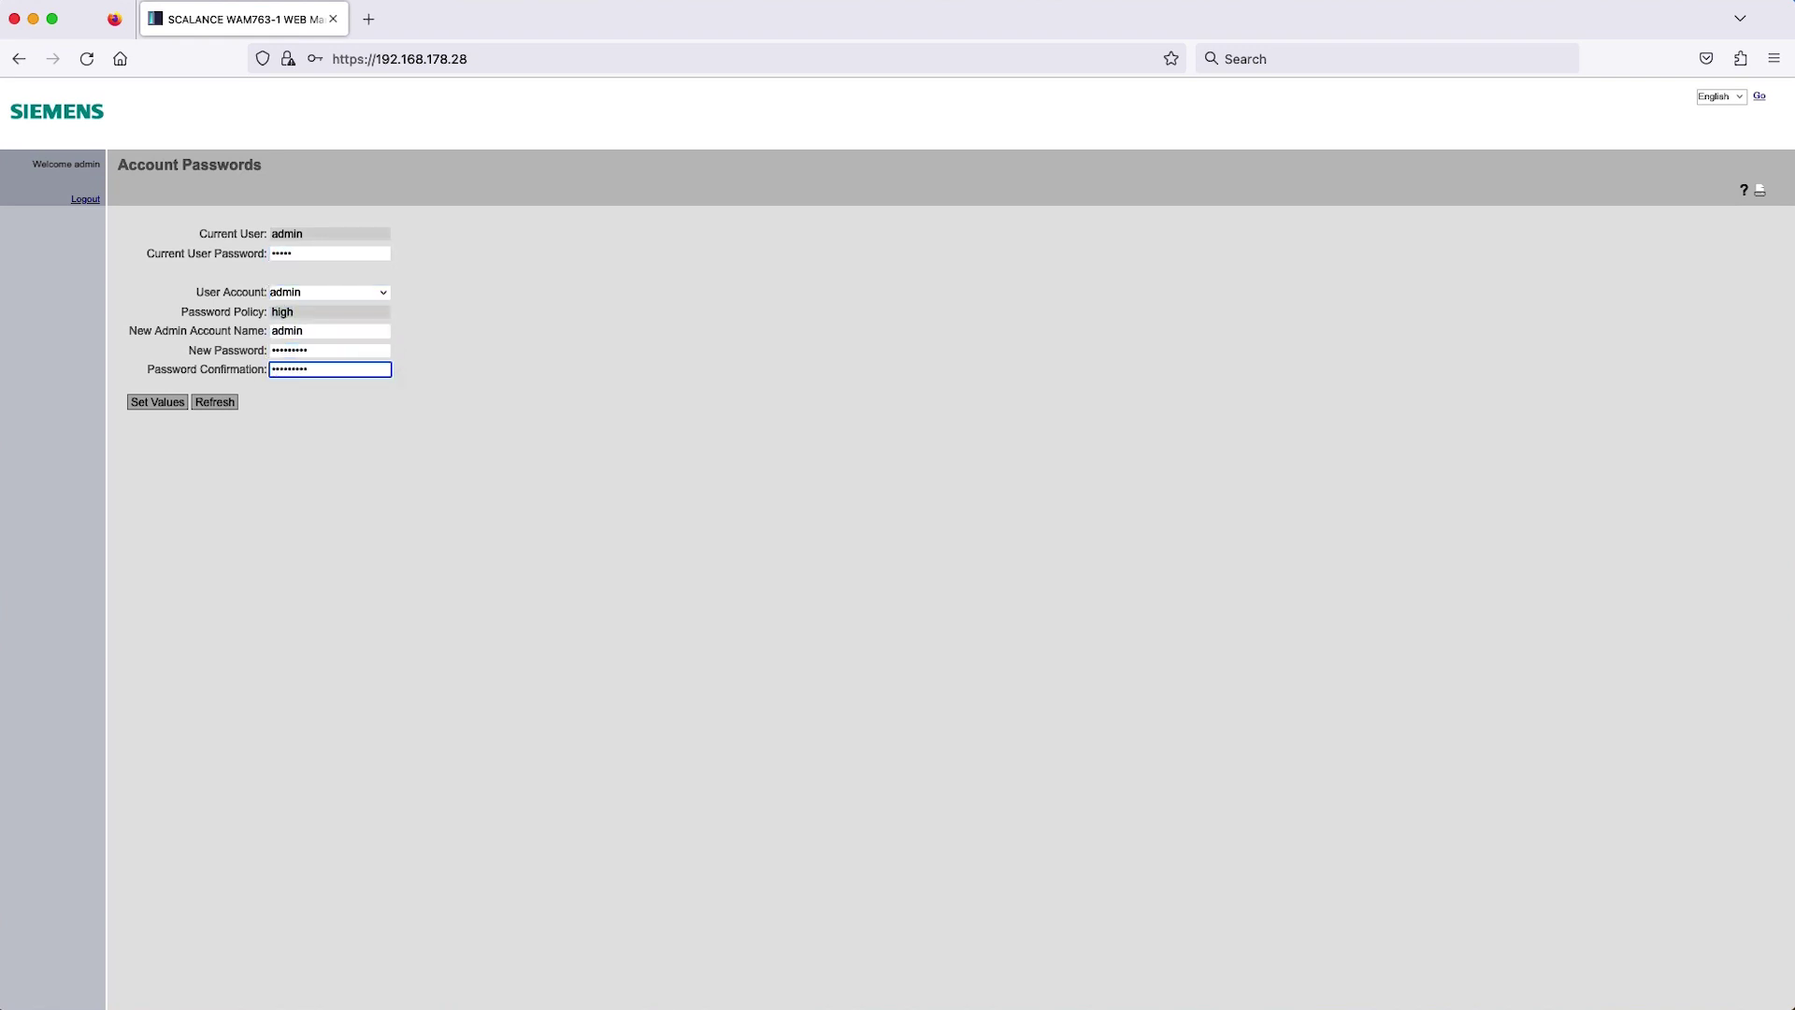
pyautogui.click(160, 406)
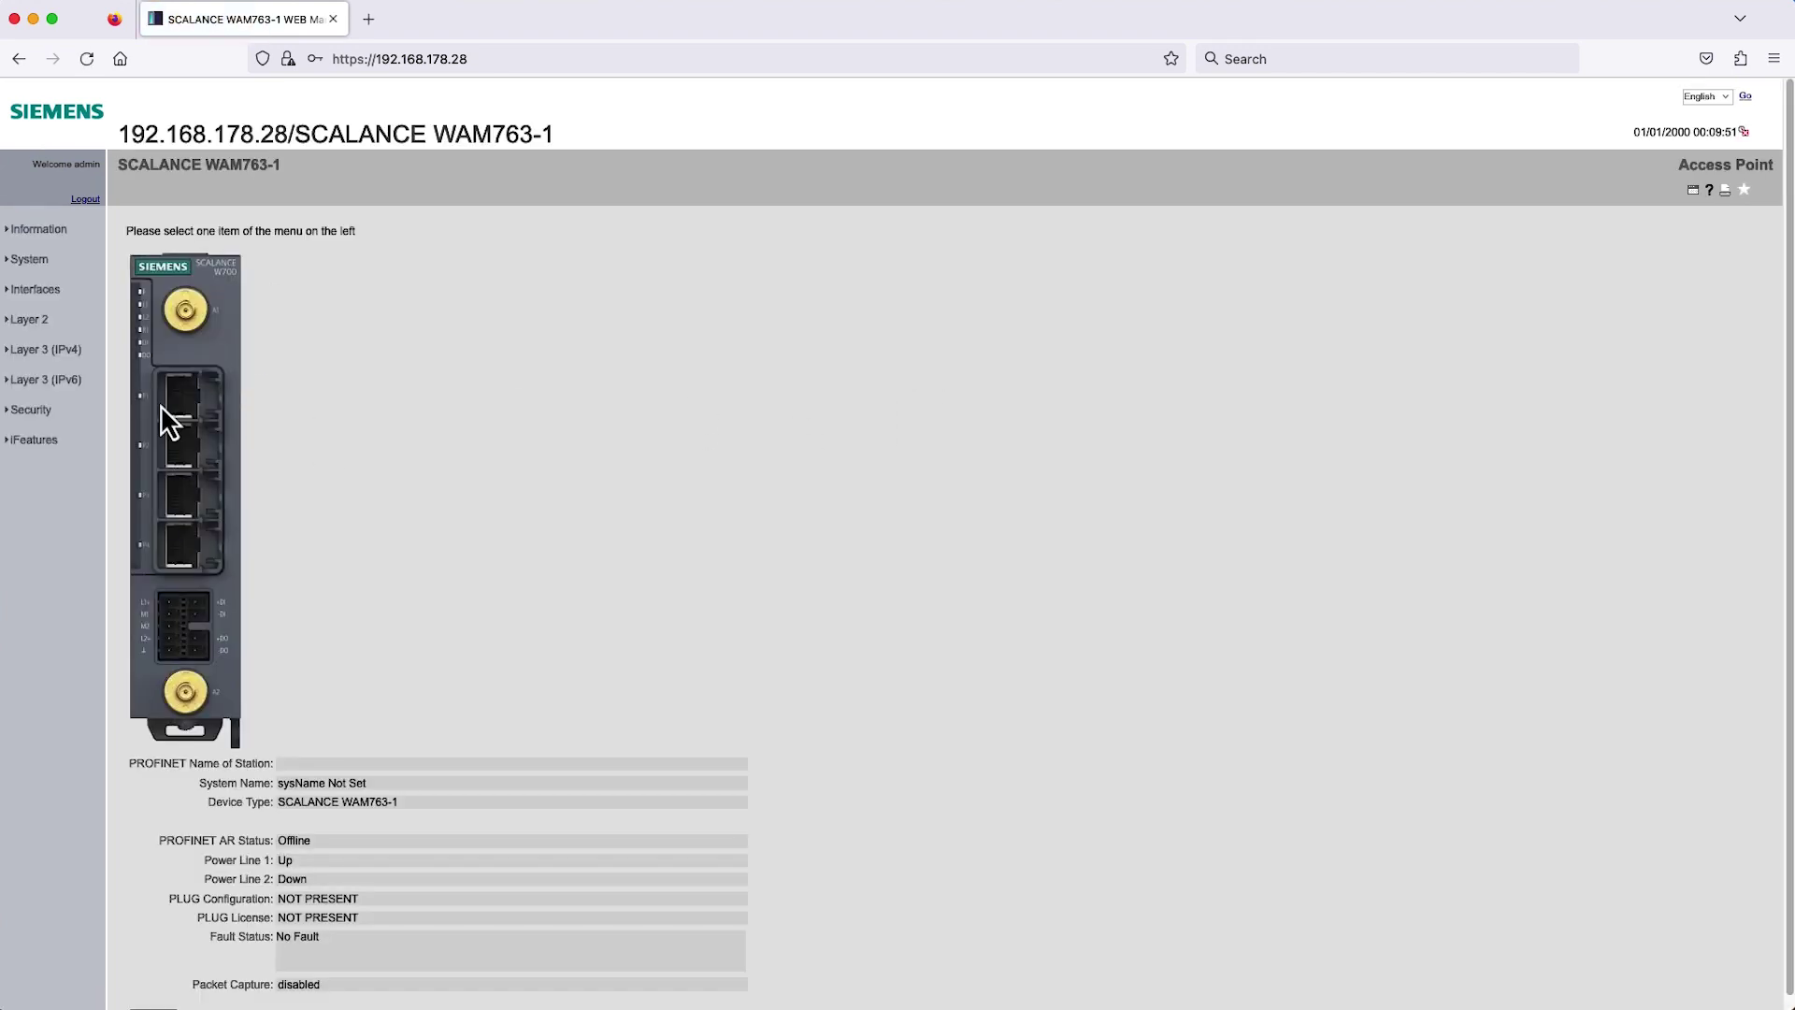
# Under Interfaces > WLAN > Antennas&Power, set R1 A1 to ANT795-4MB and R1 A2 to Not used (50 Ohm termination).
pyautogui.click(41, 292)
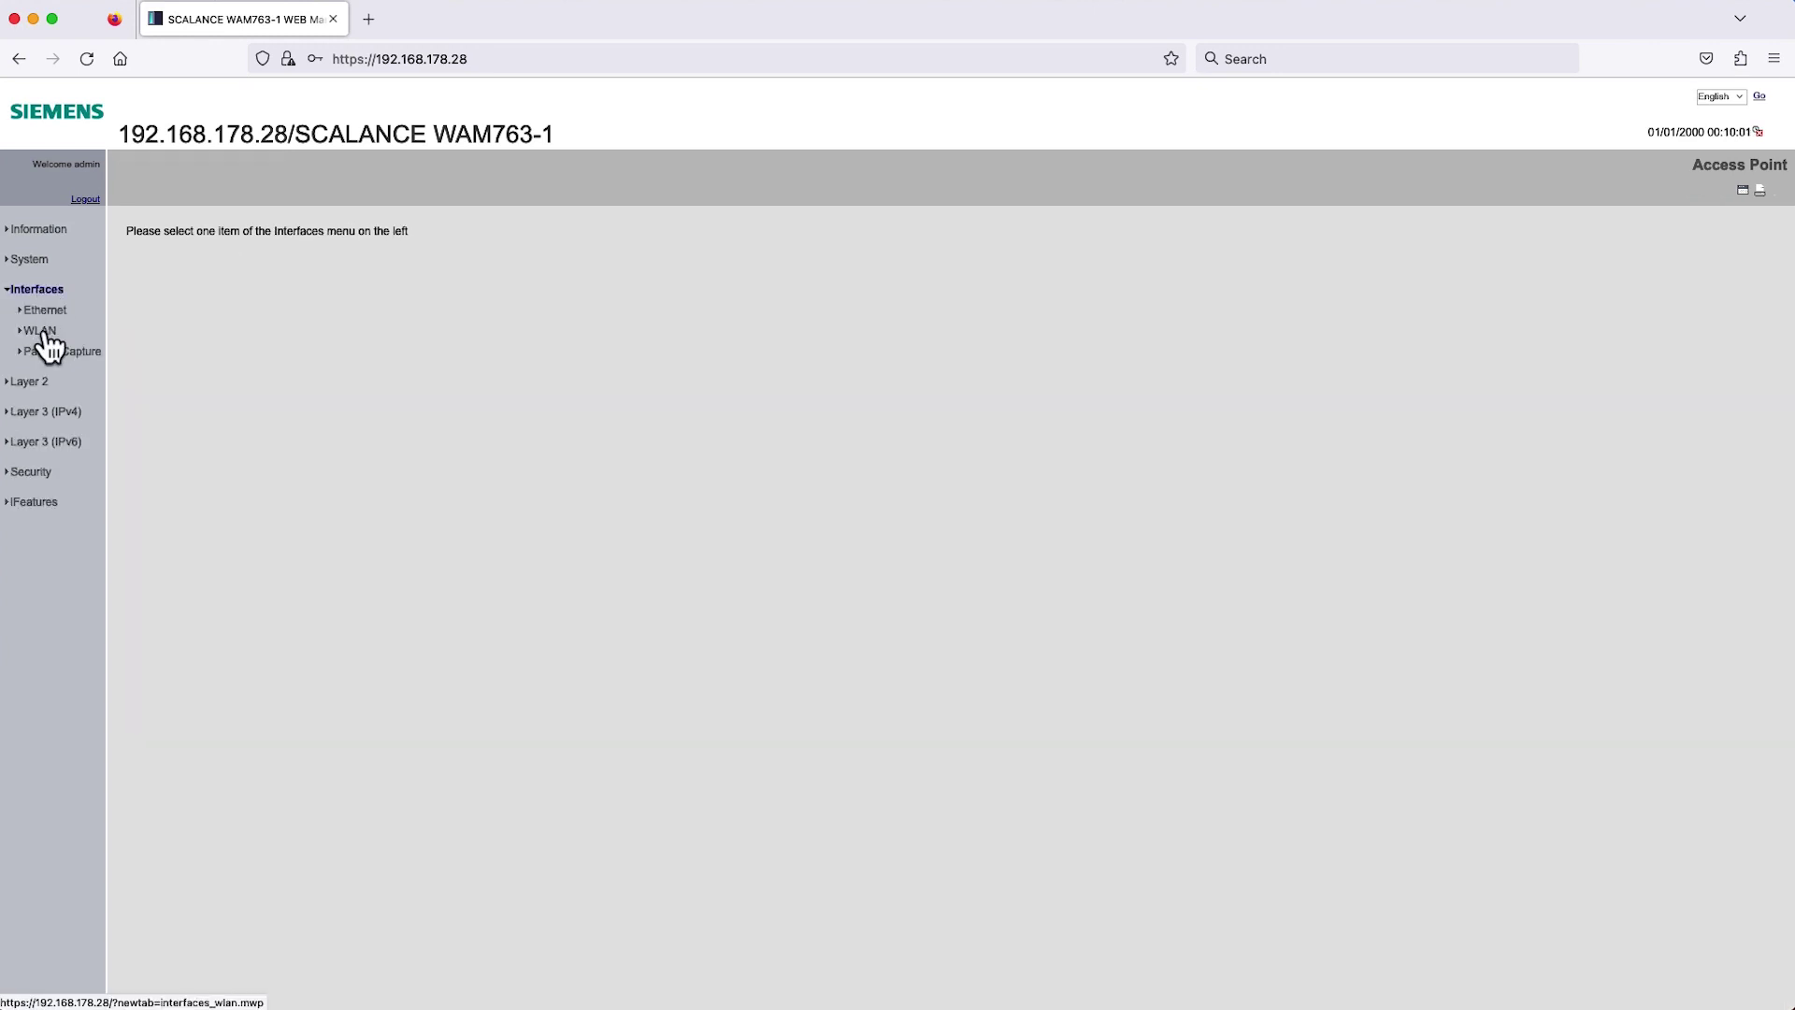
pyautogui.click(43, 333)
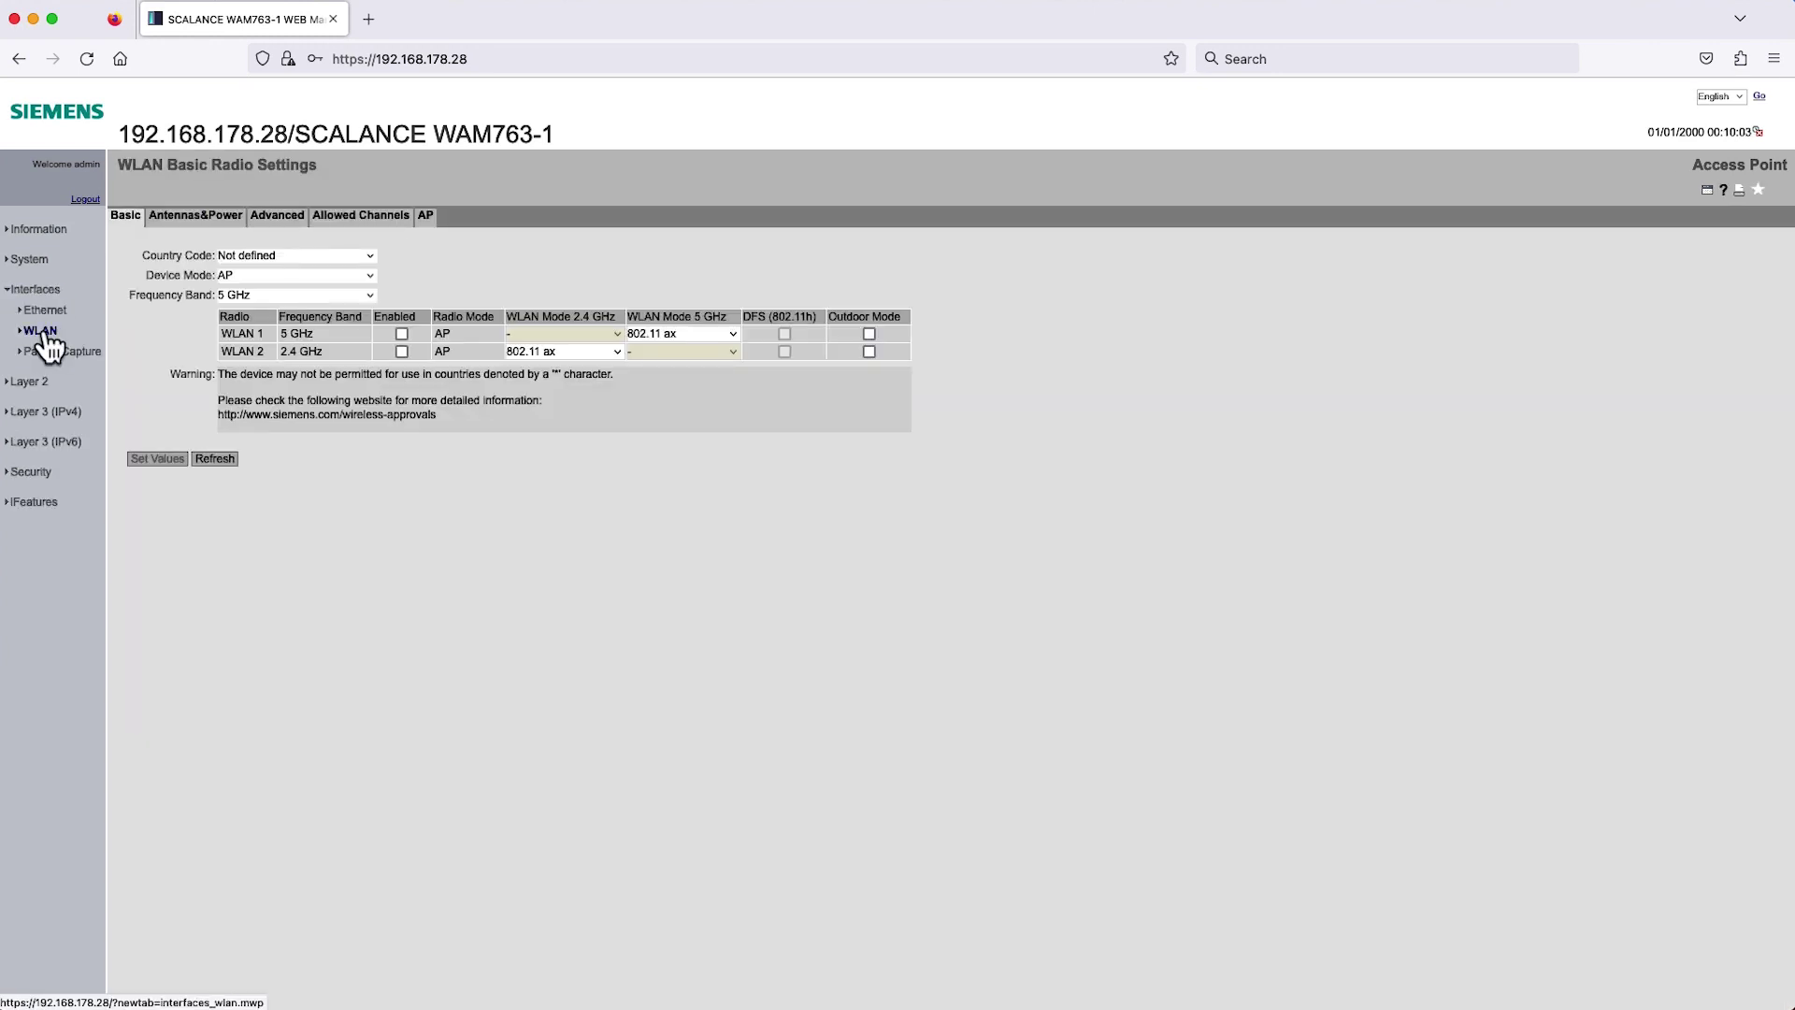
pyautogui.click(200, 221)
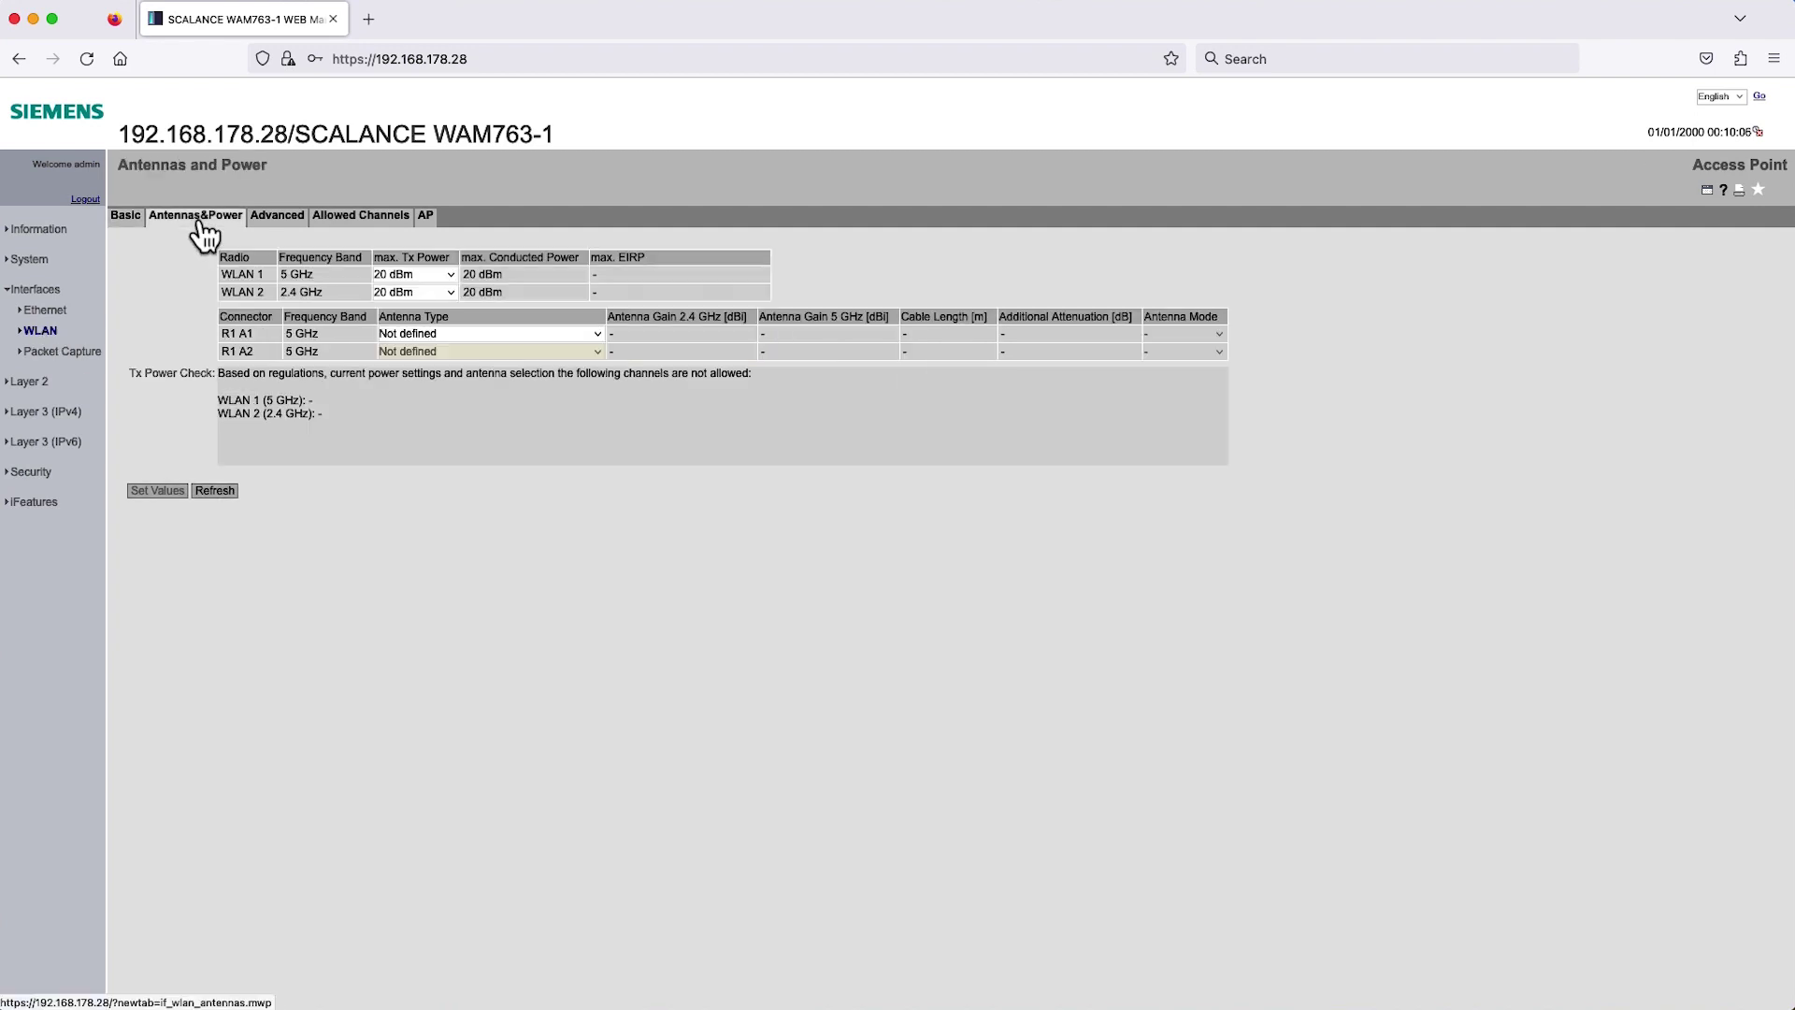
pyautogui.click(451, 335)
pyautogui.click(463, 409)
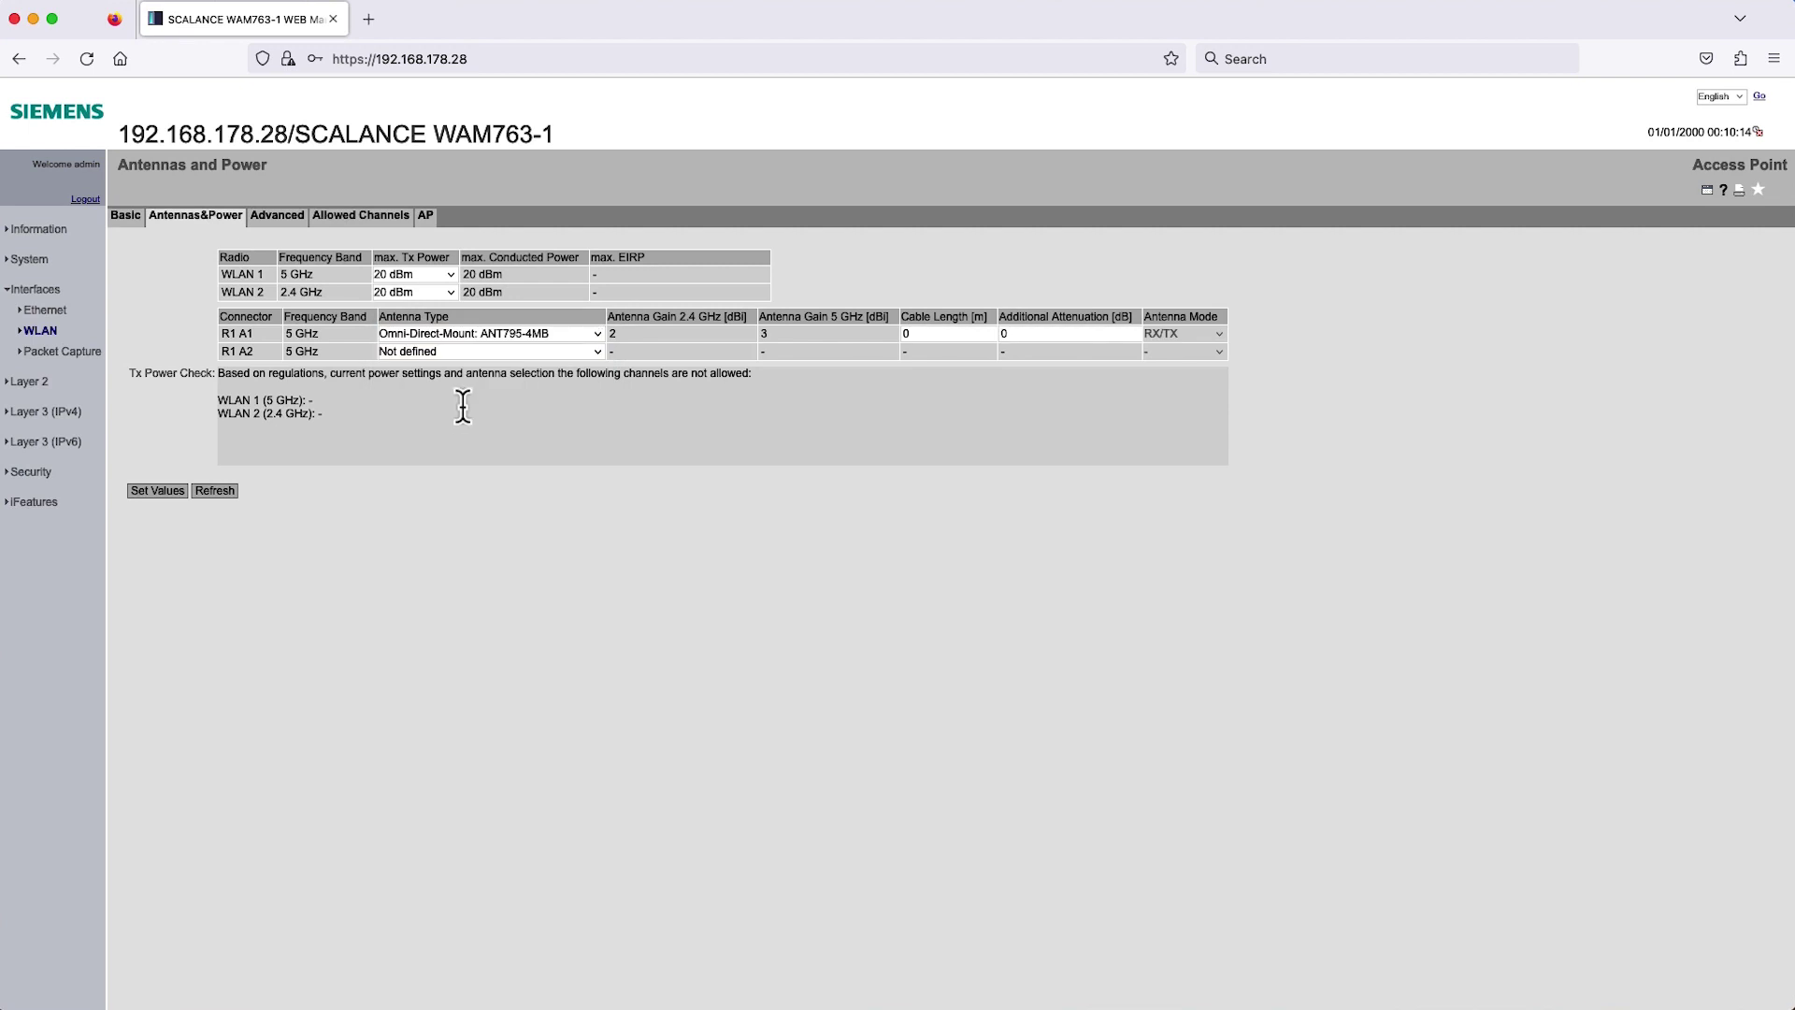
pyautogui.click(452, 353)
pyautogui.click(450, 373)
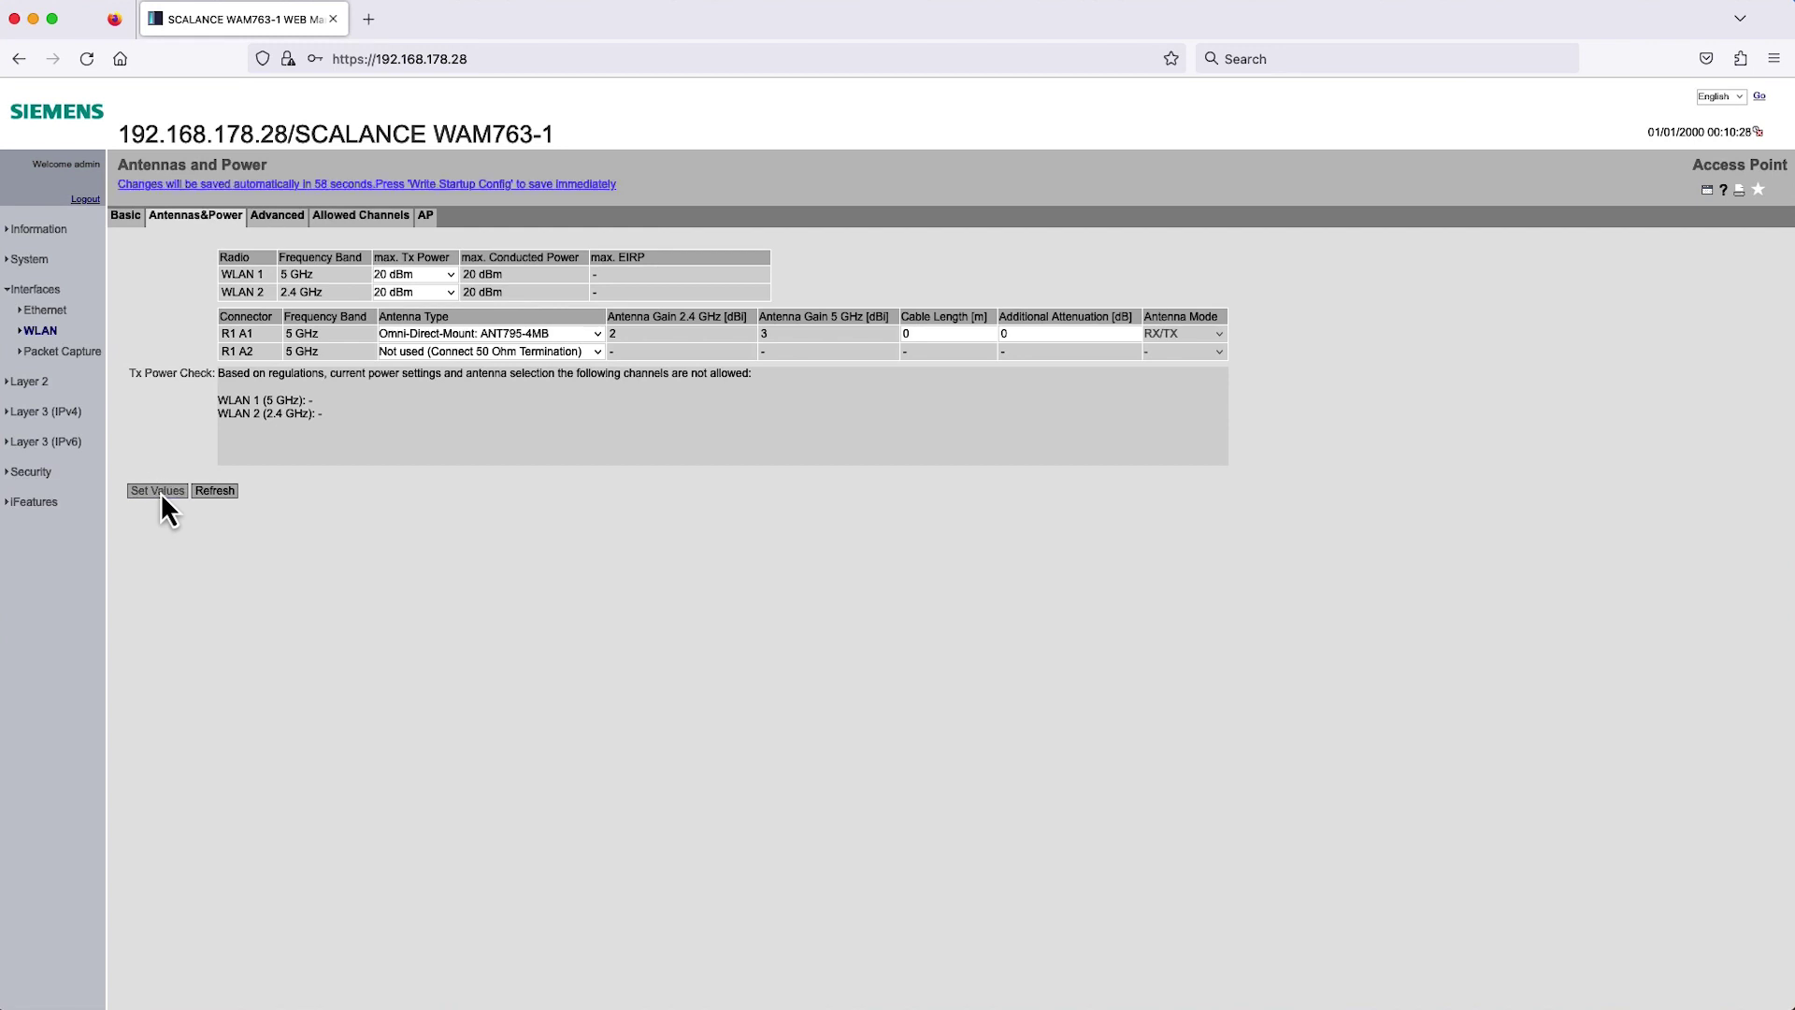
# On the Basic radio settings, set the access point's country code to Germany.
pyautogui.click(121, 220)
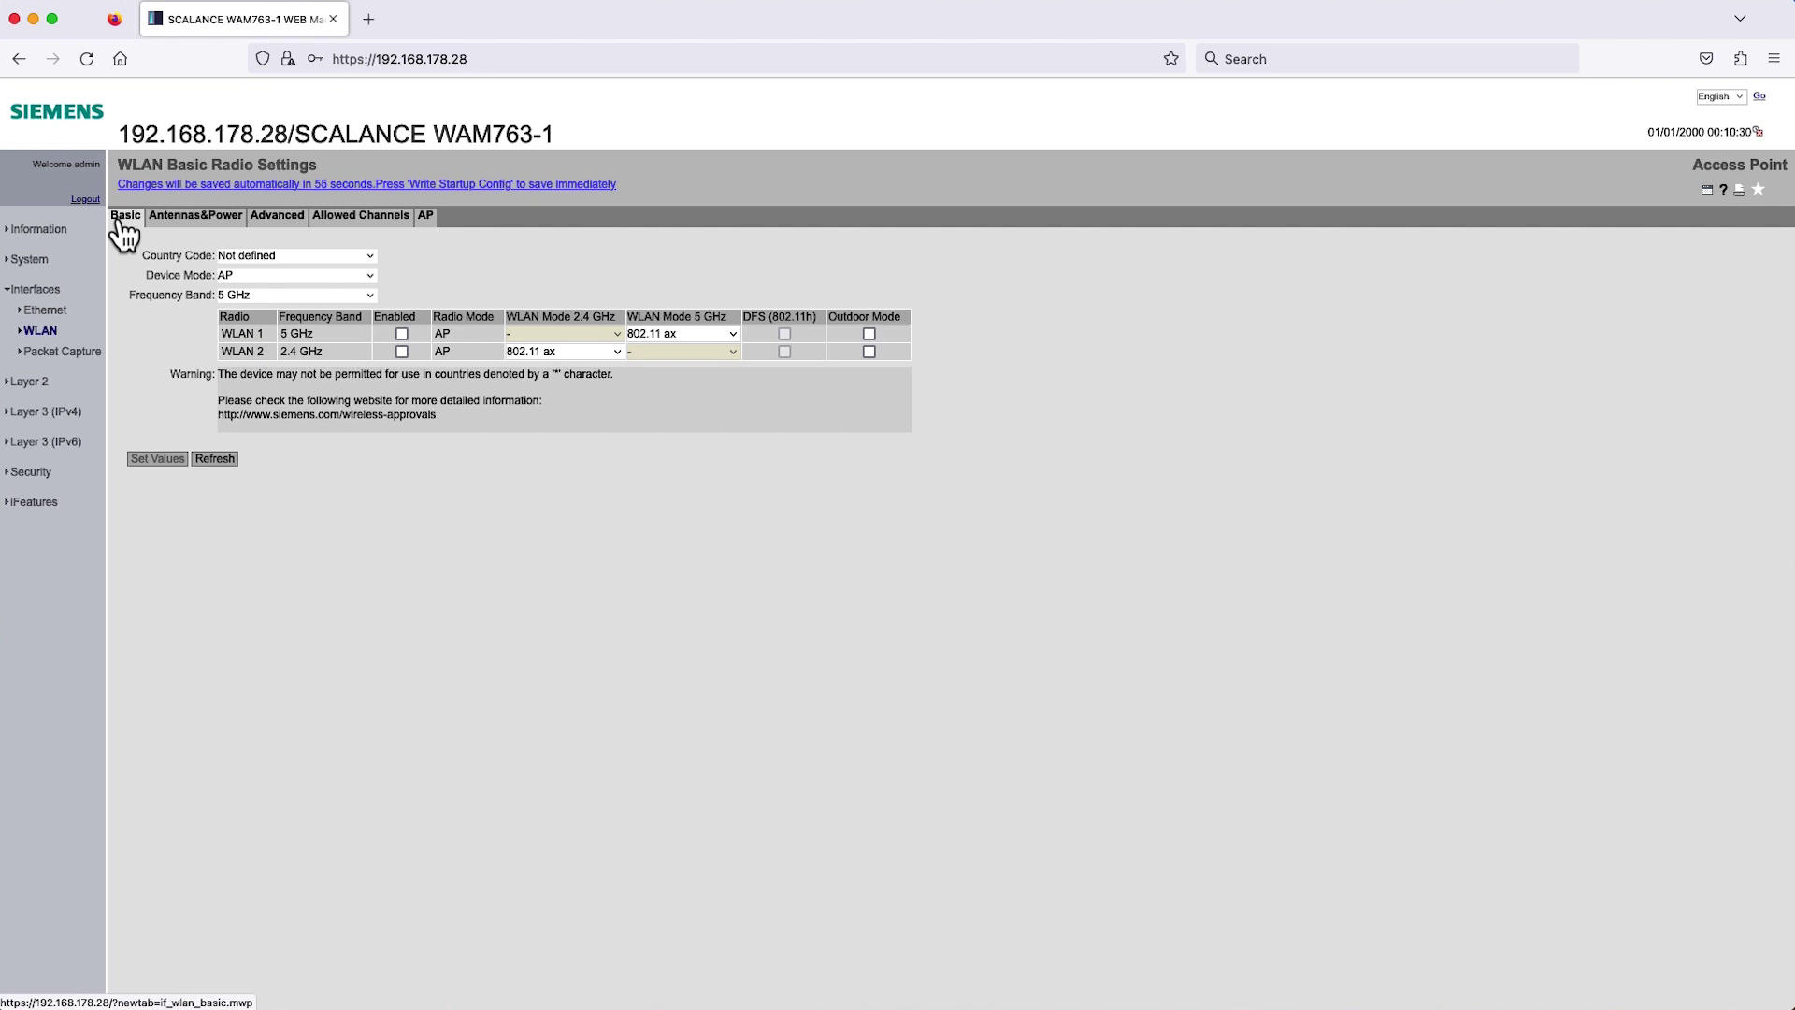
pyautogui.click(260, 256)
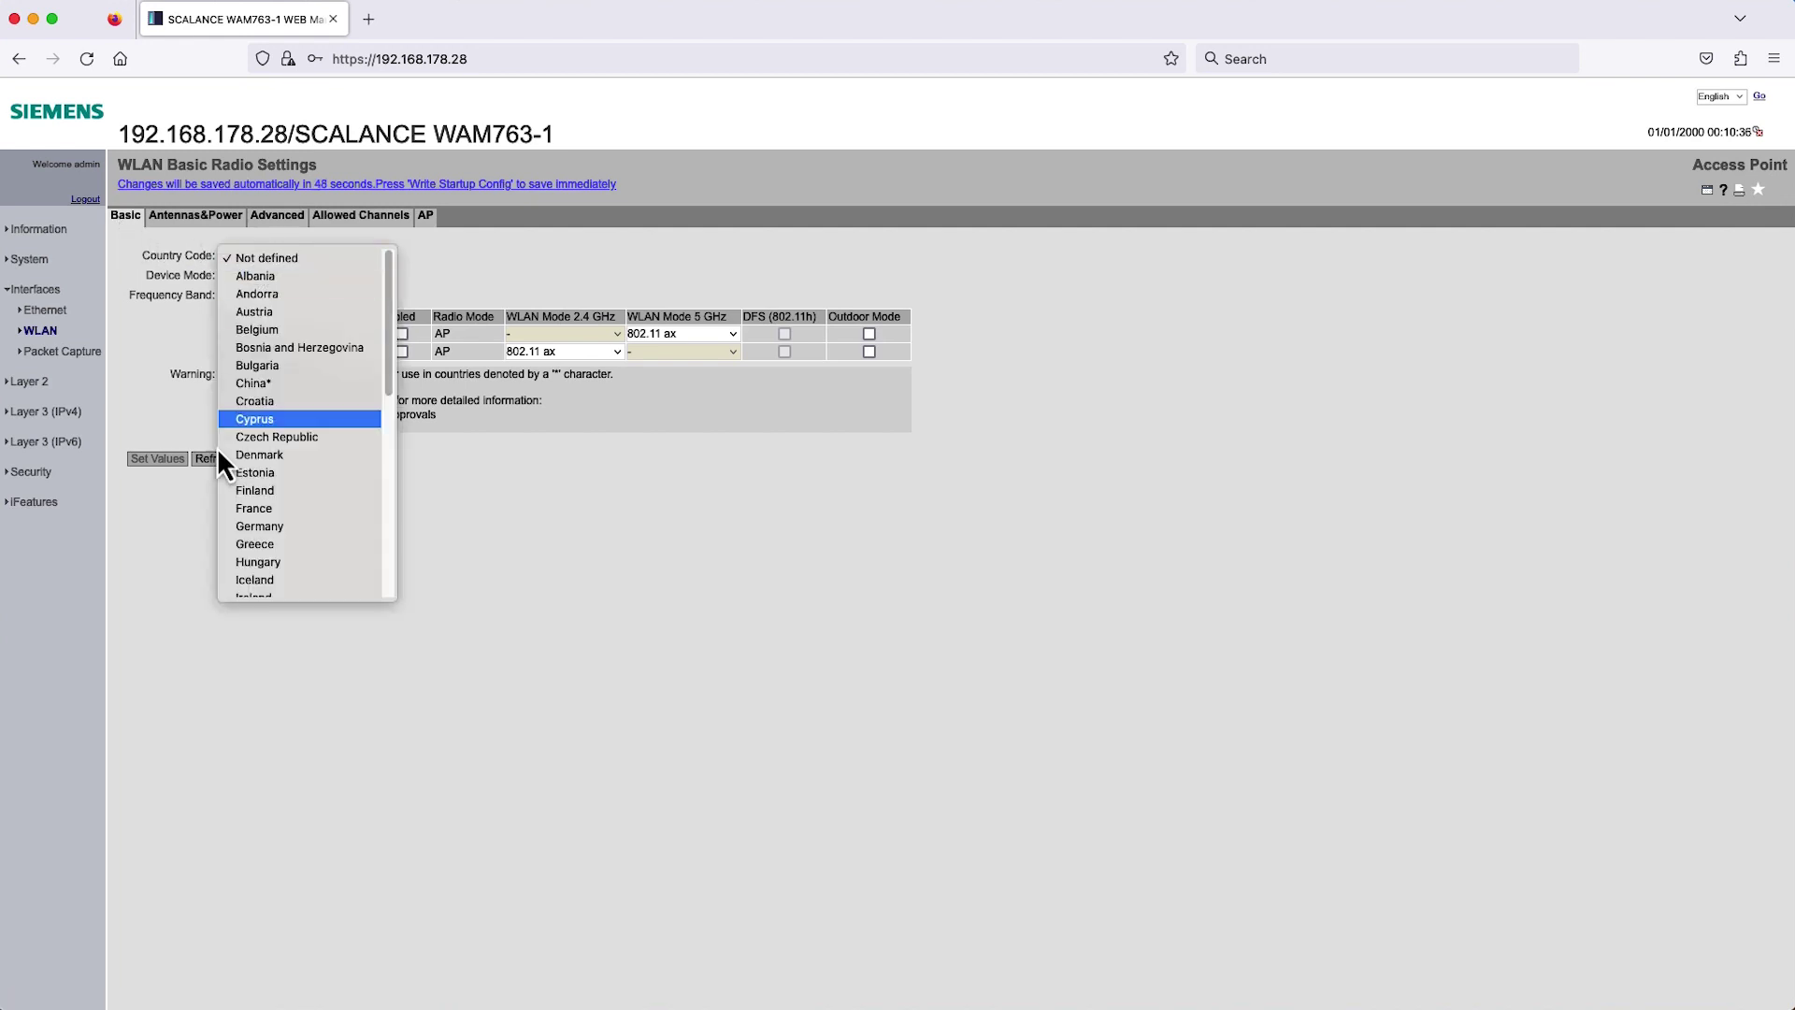
pyautogui.click(260, 531)
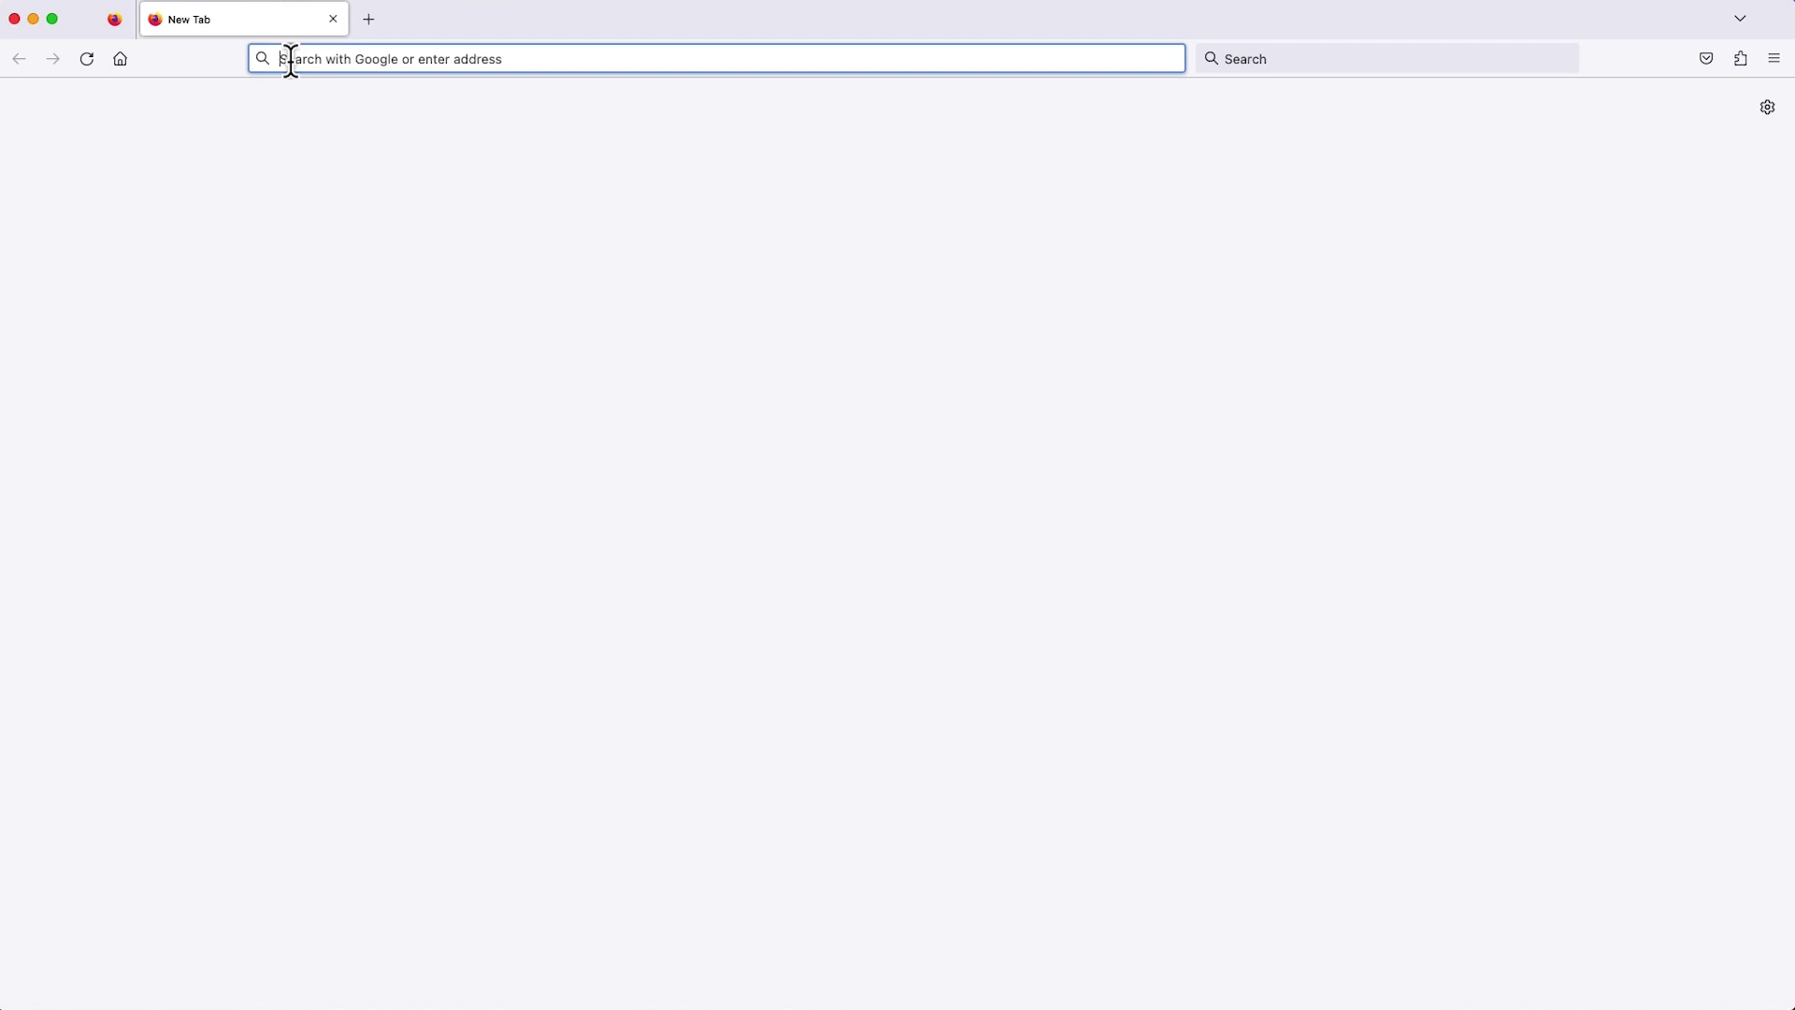
# Go to 192.168.178.57 and accept the self-signed certificate risk.
pyautogui.write('192.168.178.57')
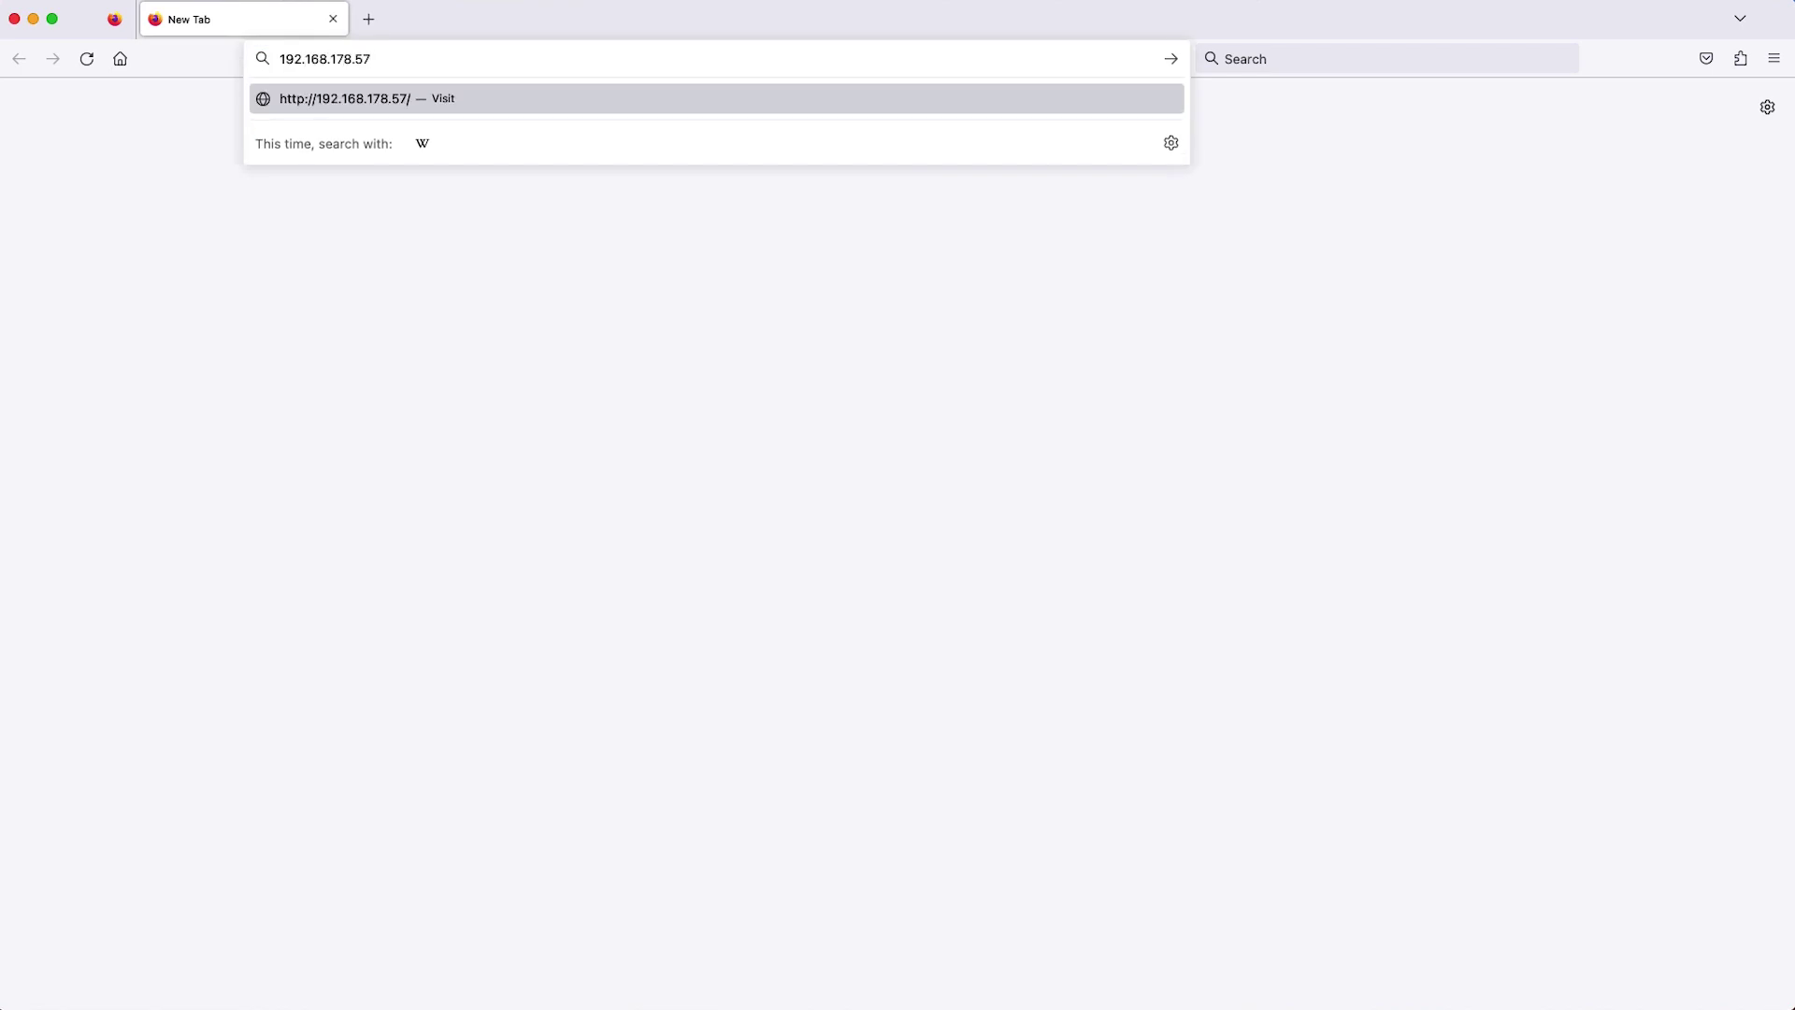
pyautogui.press('Return')
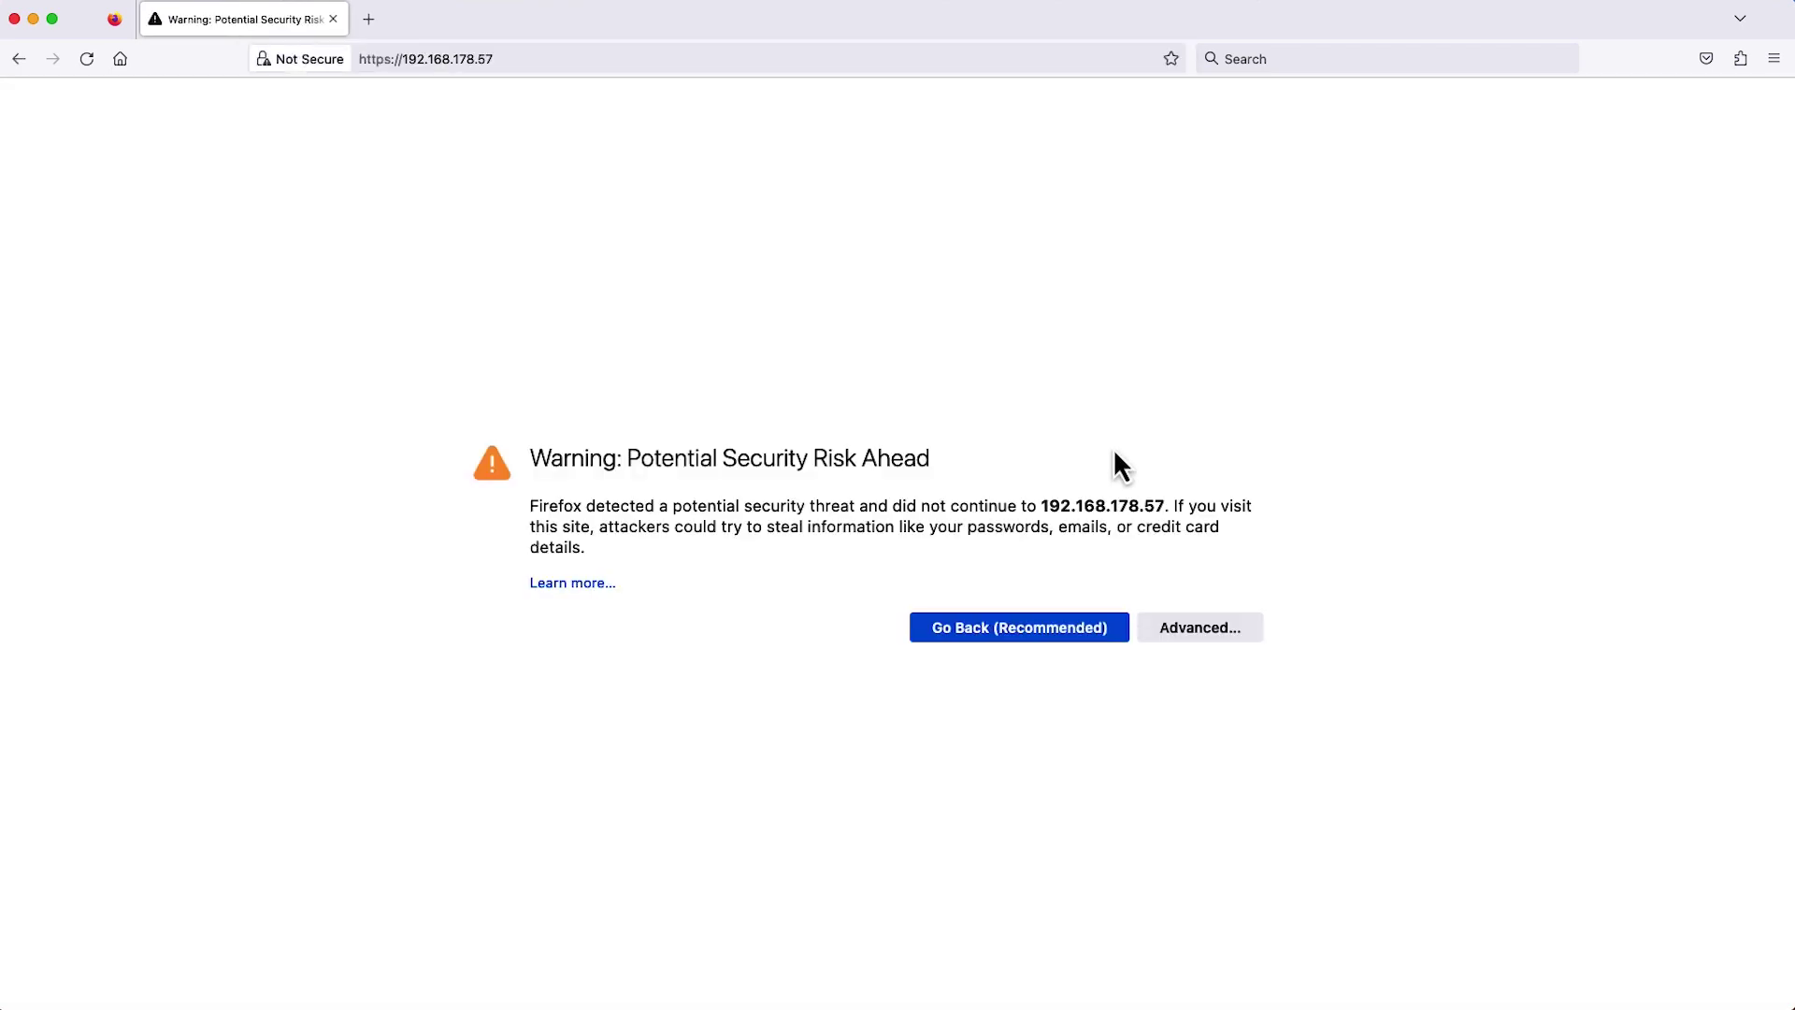
pyautogui.click(1190, 626)
pyautogui.click(1115, 935)
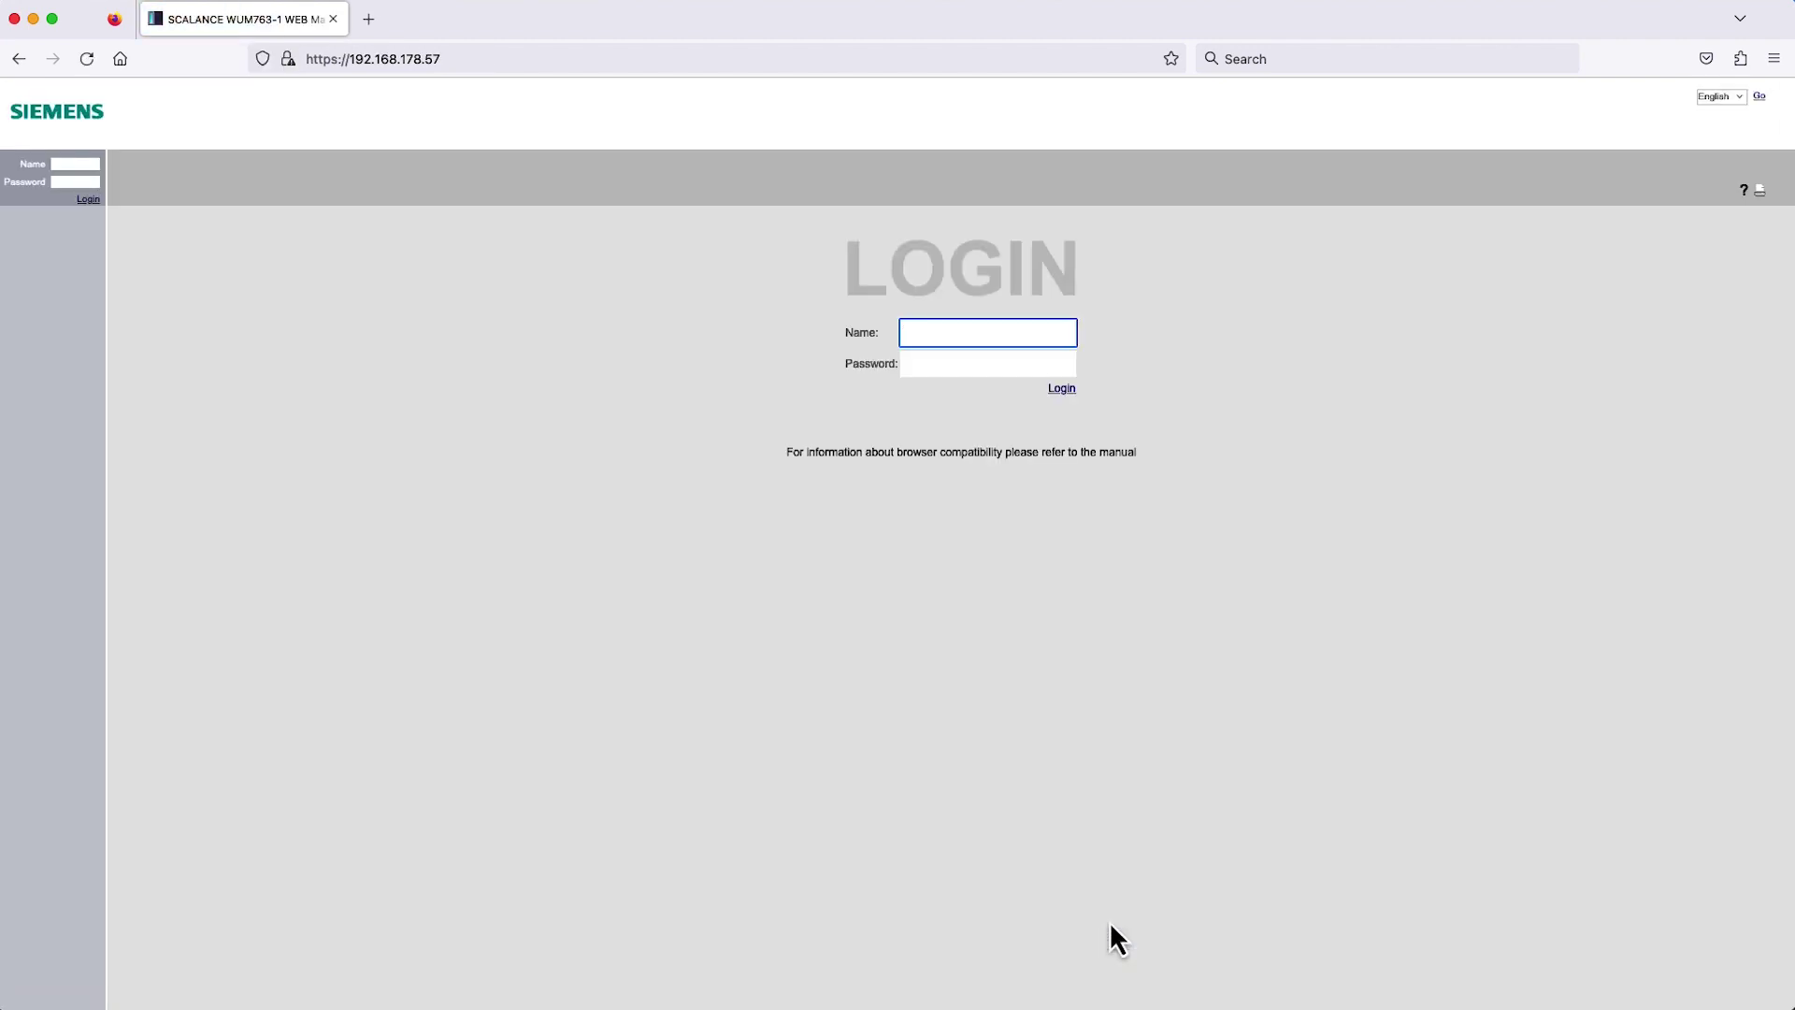
# Log in to the WUM763-1 client as admin.
pyautogui.write('admin')
pyautogui.press('Tab')
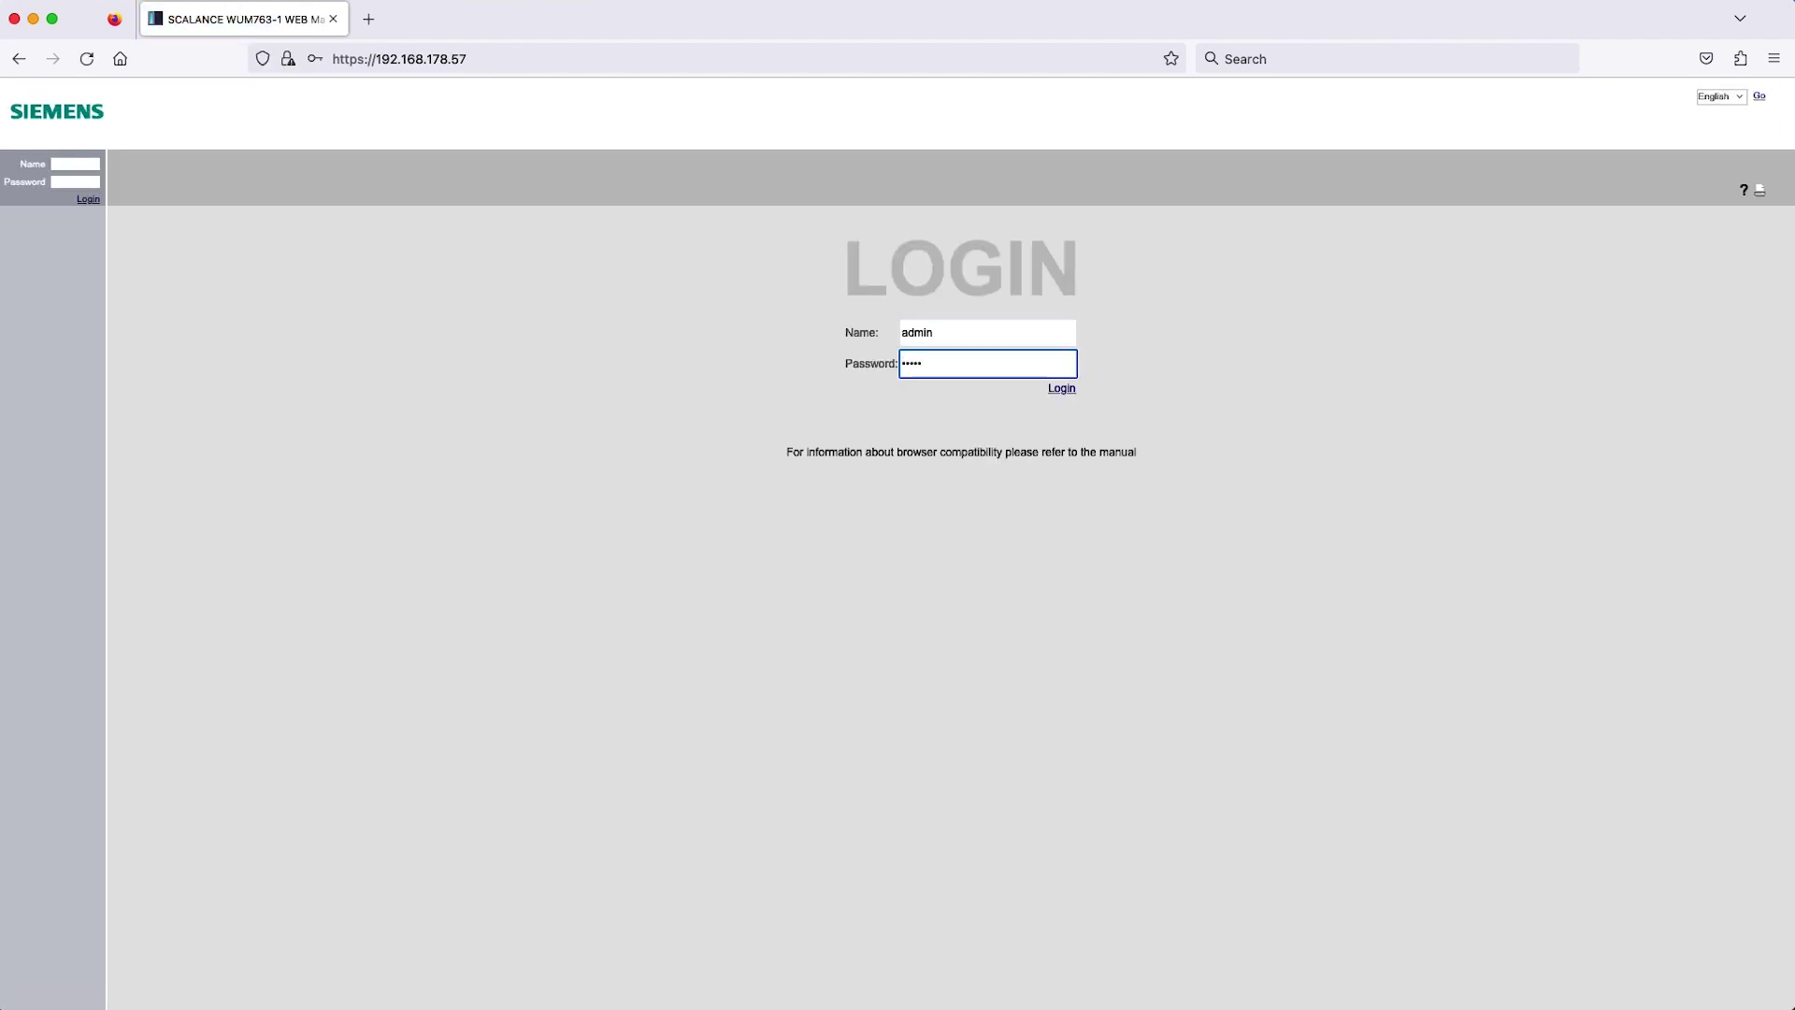
pyautogui.press('Return')
# Replace the client's default admin password with a new one and dismiss the warning.
pyautogui.press('Return')
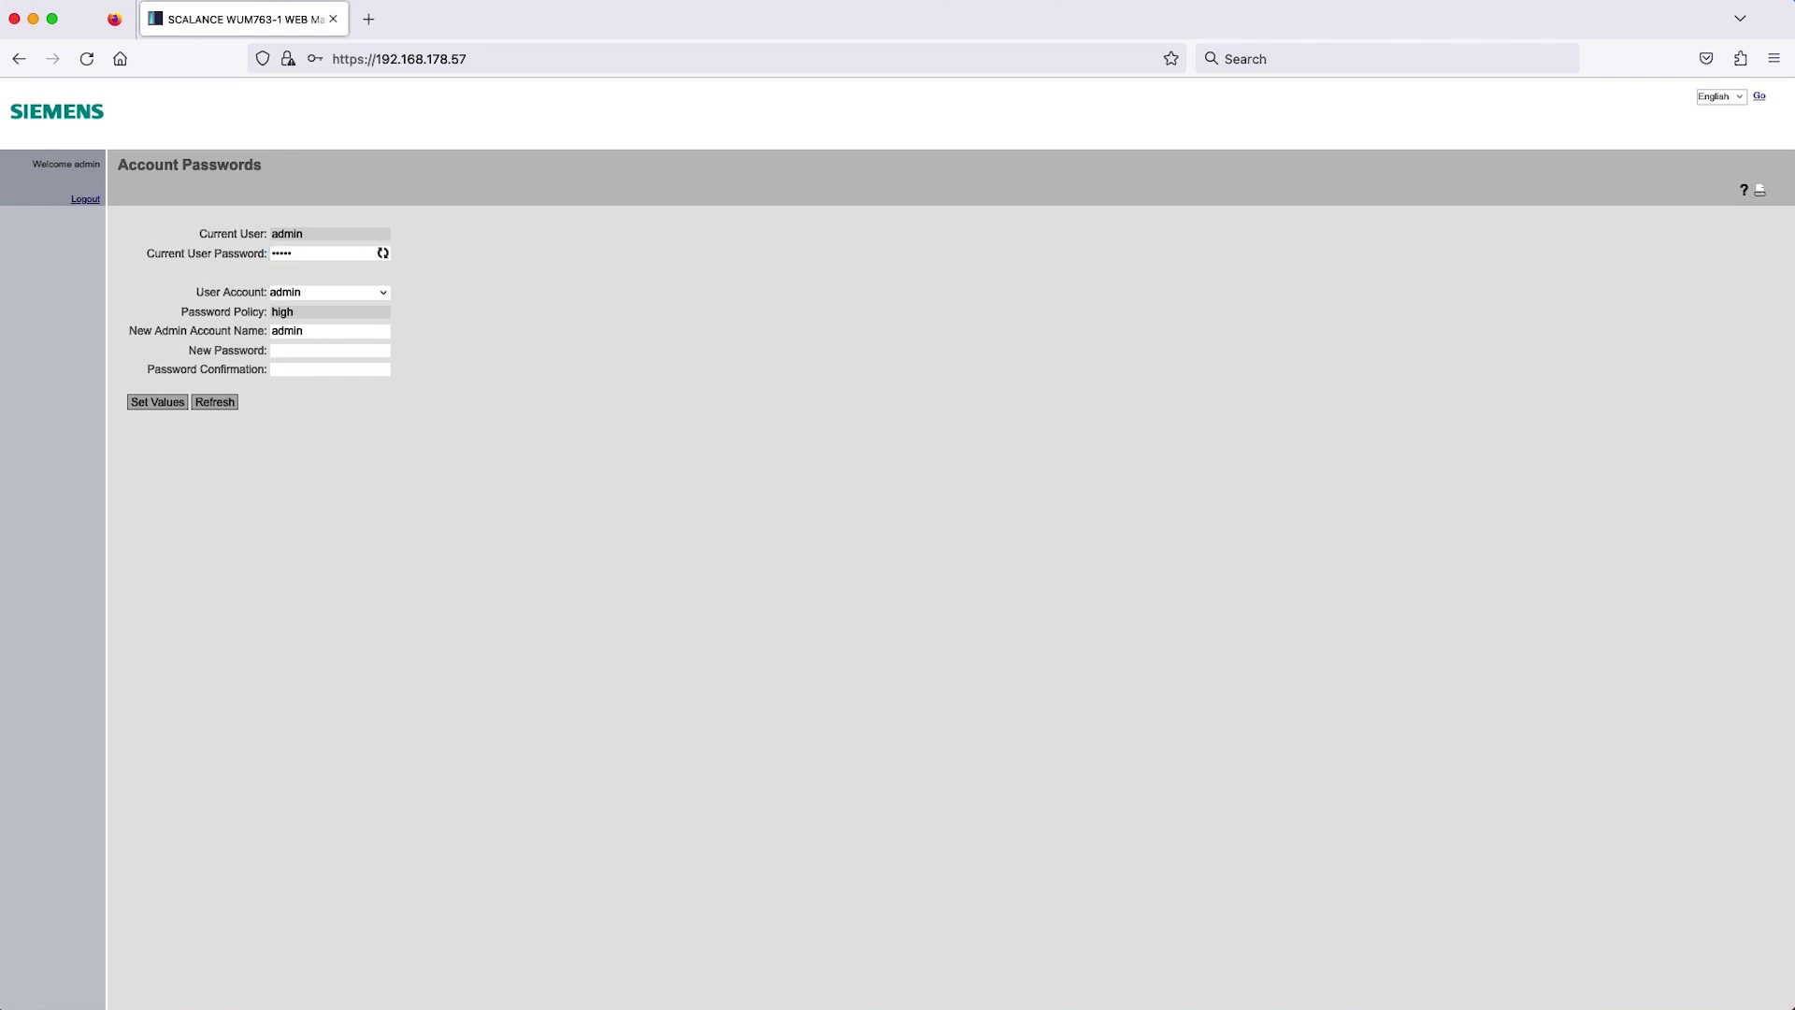
pyautogui.press('Tab')
pyautogui.press('Tab')
pyautogui.press('Tab')
pyautogui.write('*********')
pyautogui.press('Tab')
pyautogui.write('*********')
pyautogui.press('Tab')
pyautogui.press('Return')
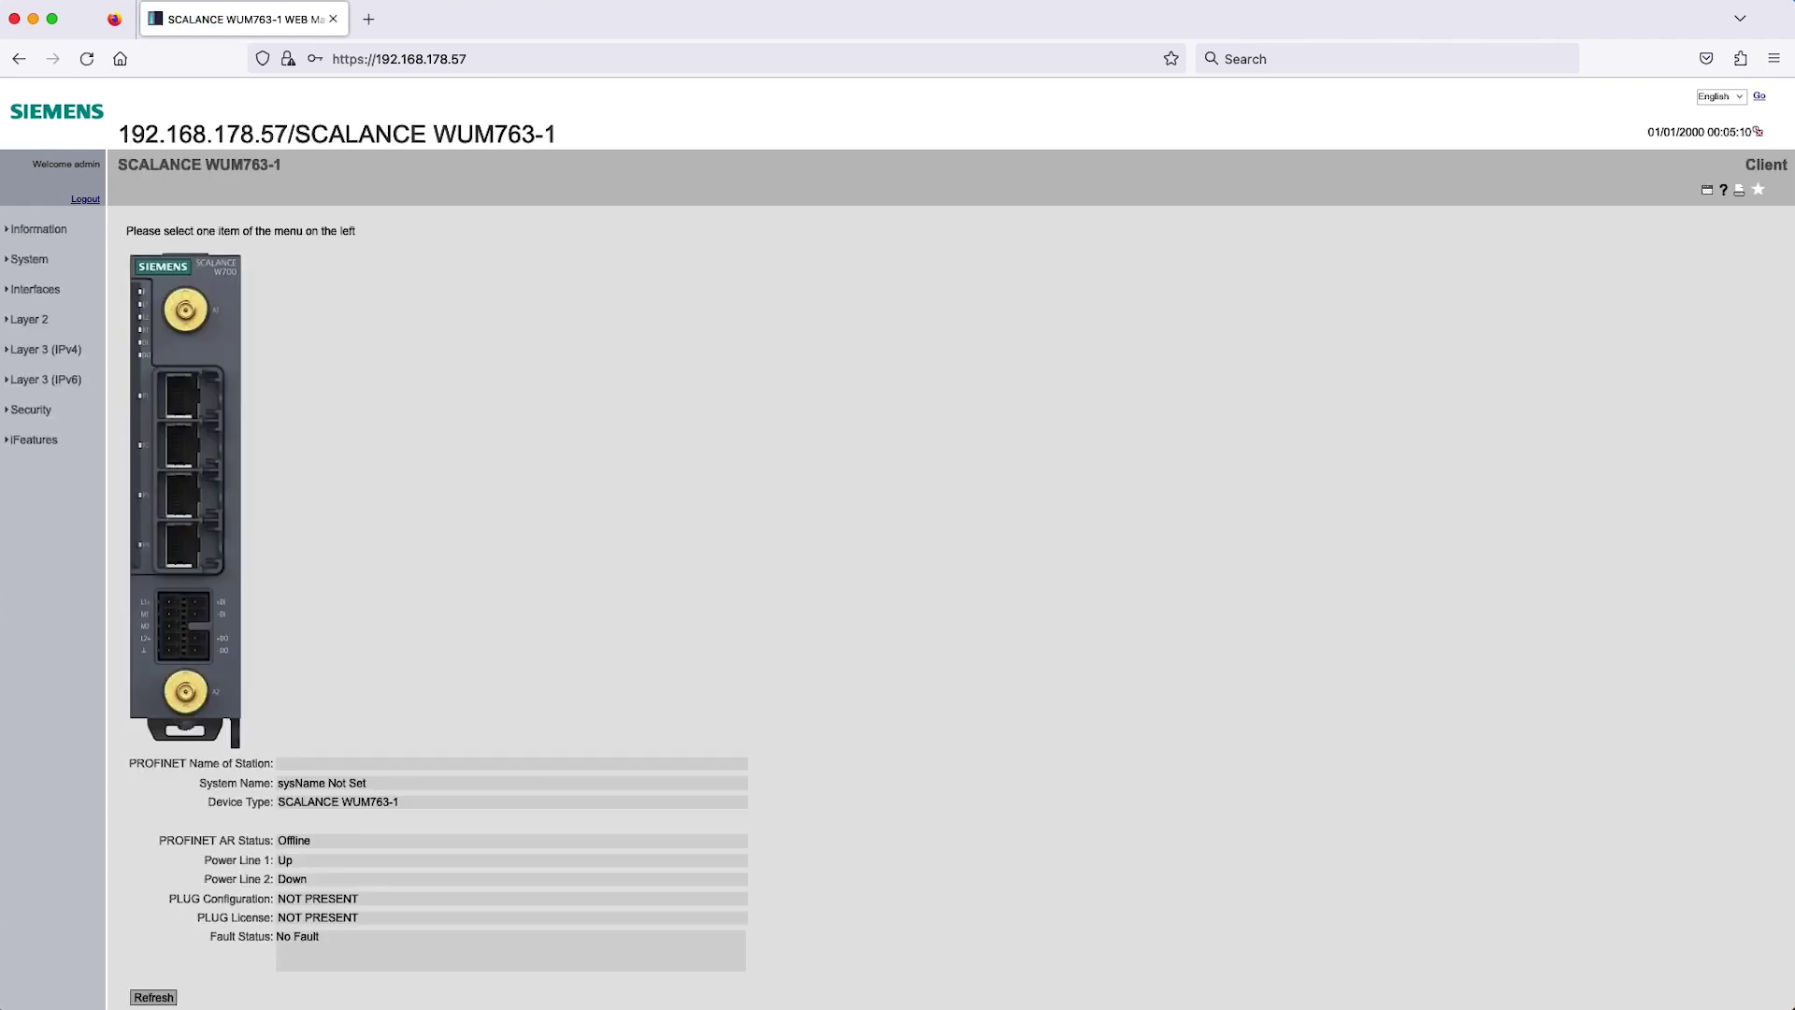
# On the client's Antennas&Power page, set R1 A1 to ANT795-4MB and R1 A2 to Not used, then apply.
pyautogui.click(42, 291)
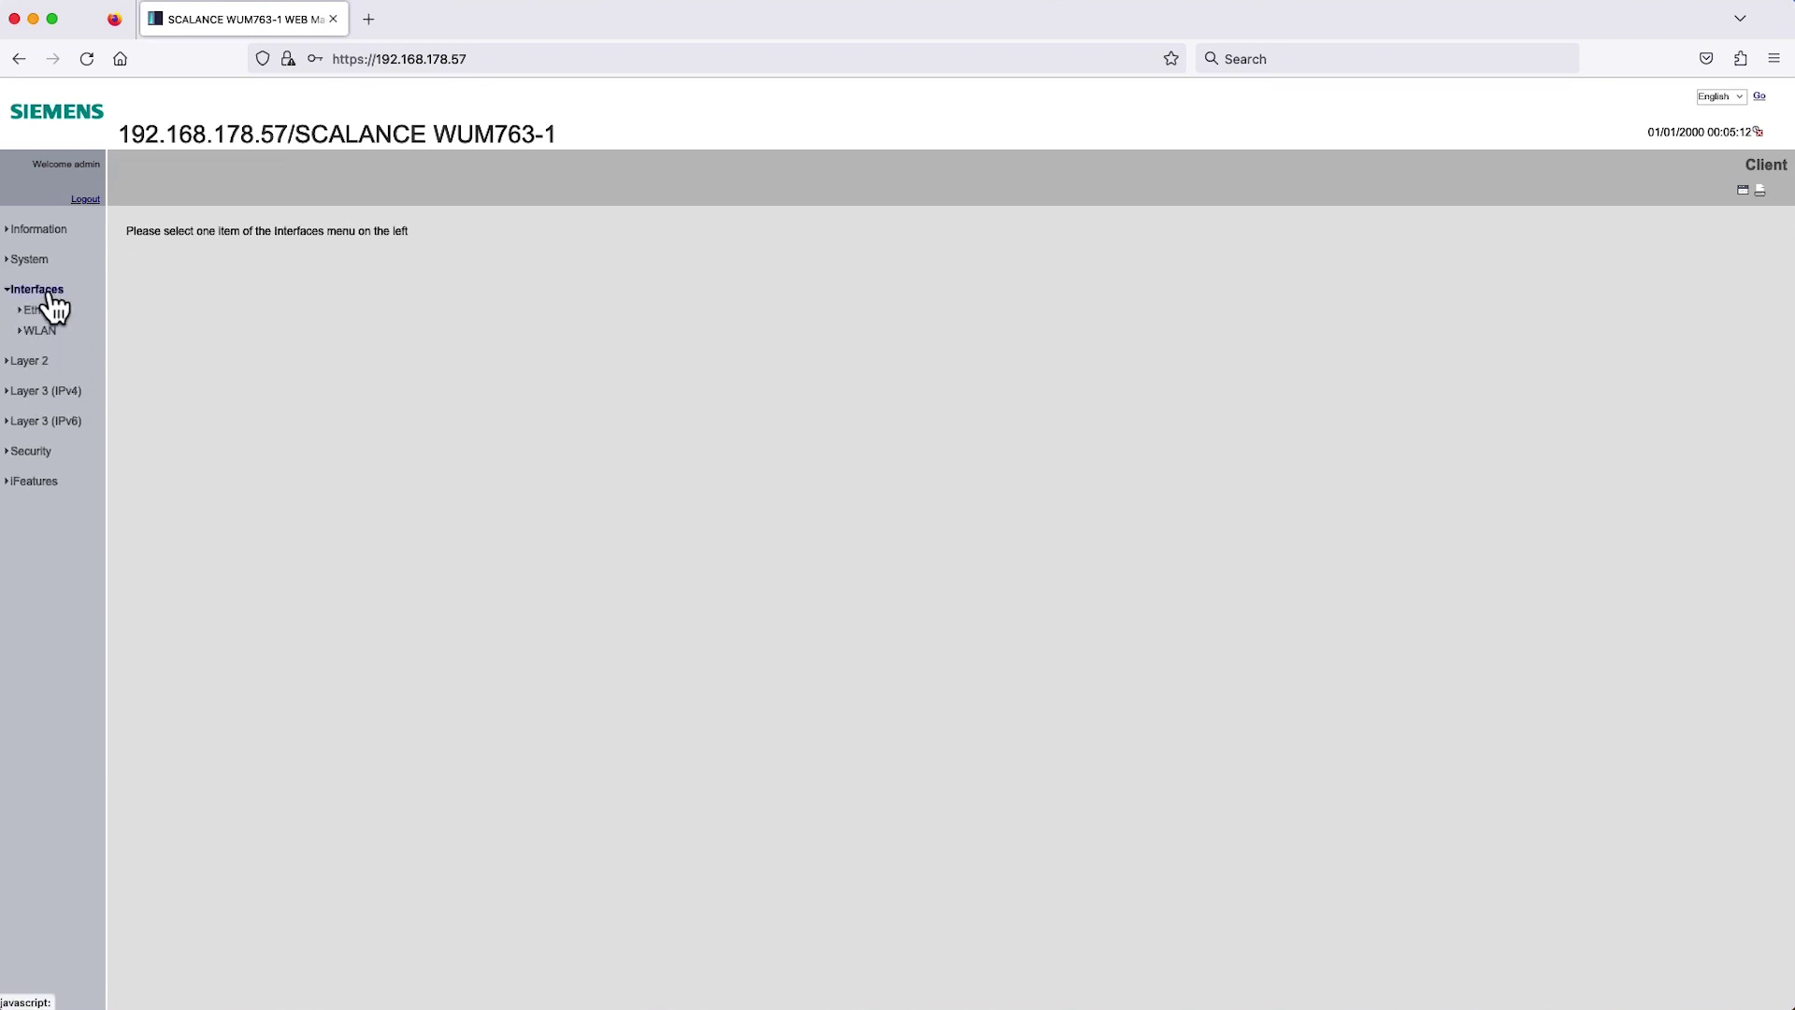
pyautogui.click(42, 333)
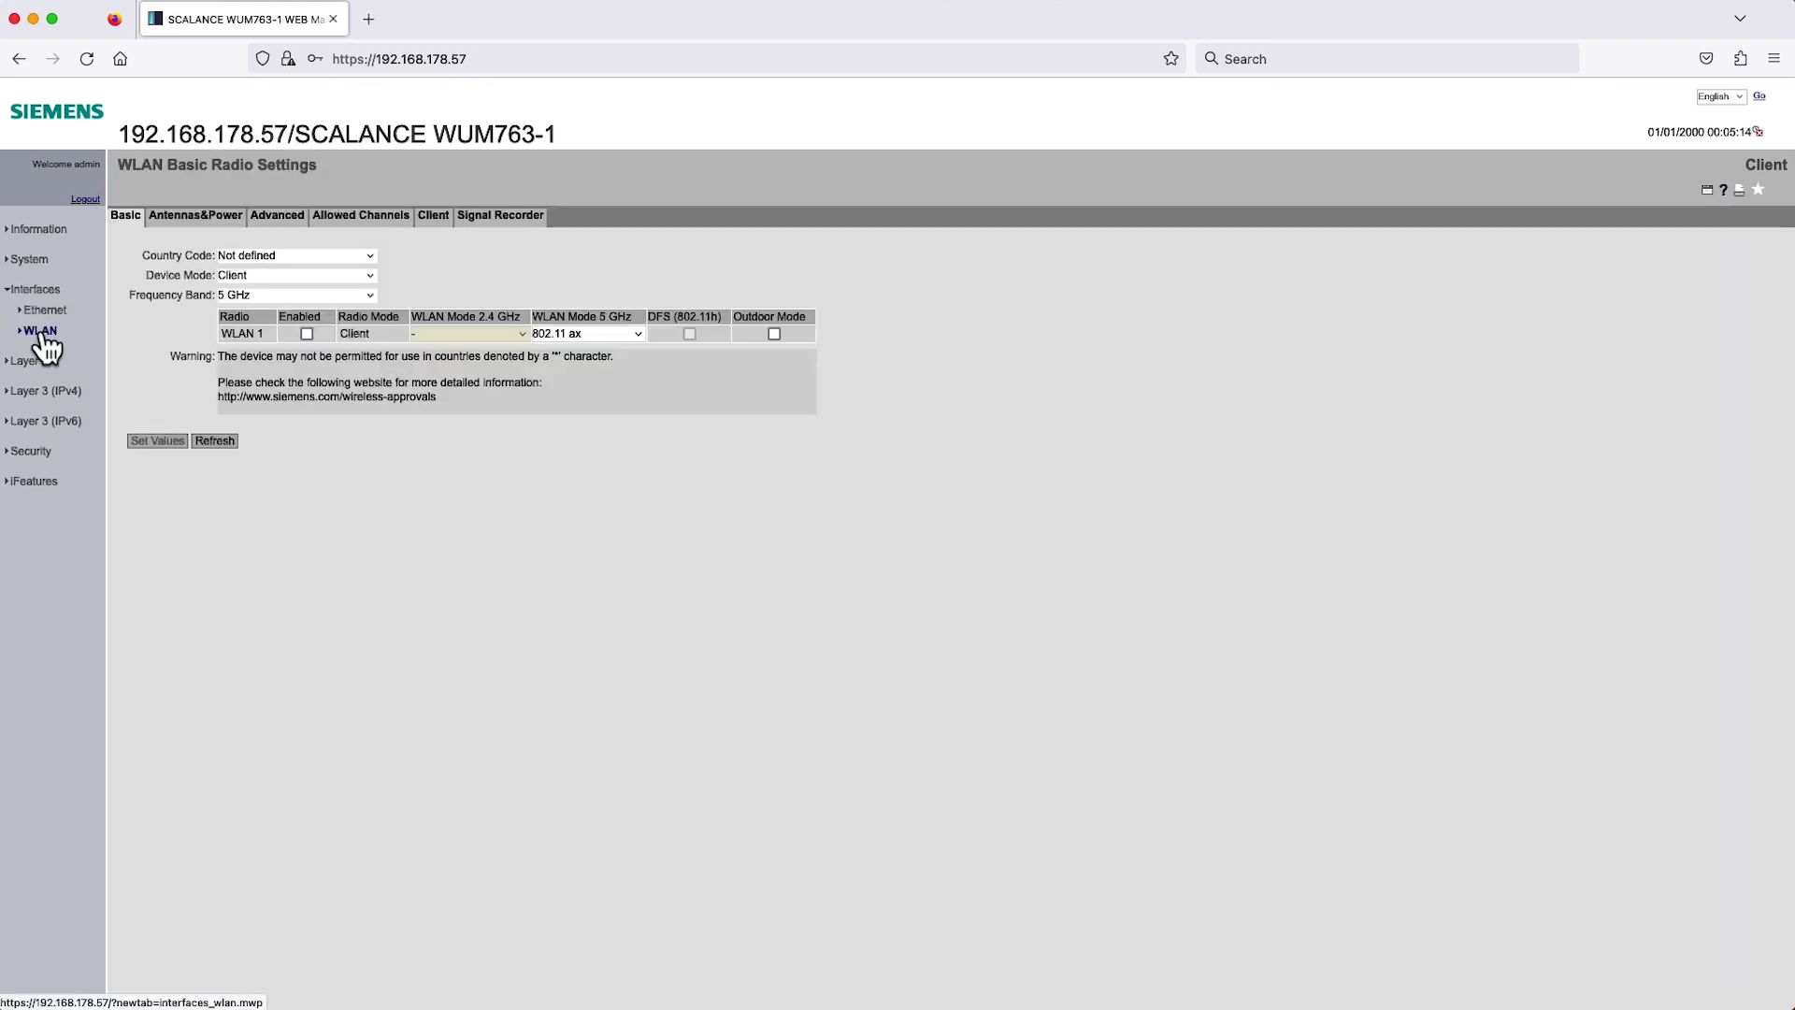
pyautogui.click(207, 223)
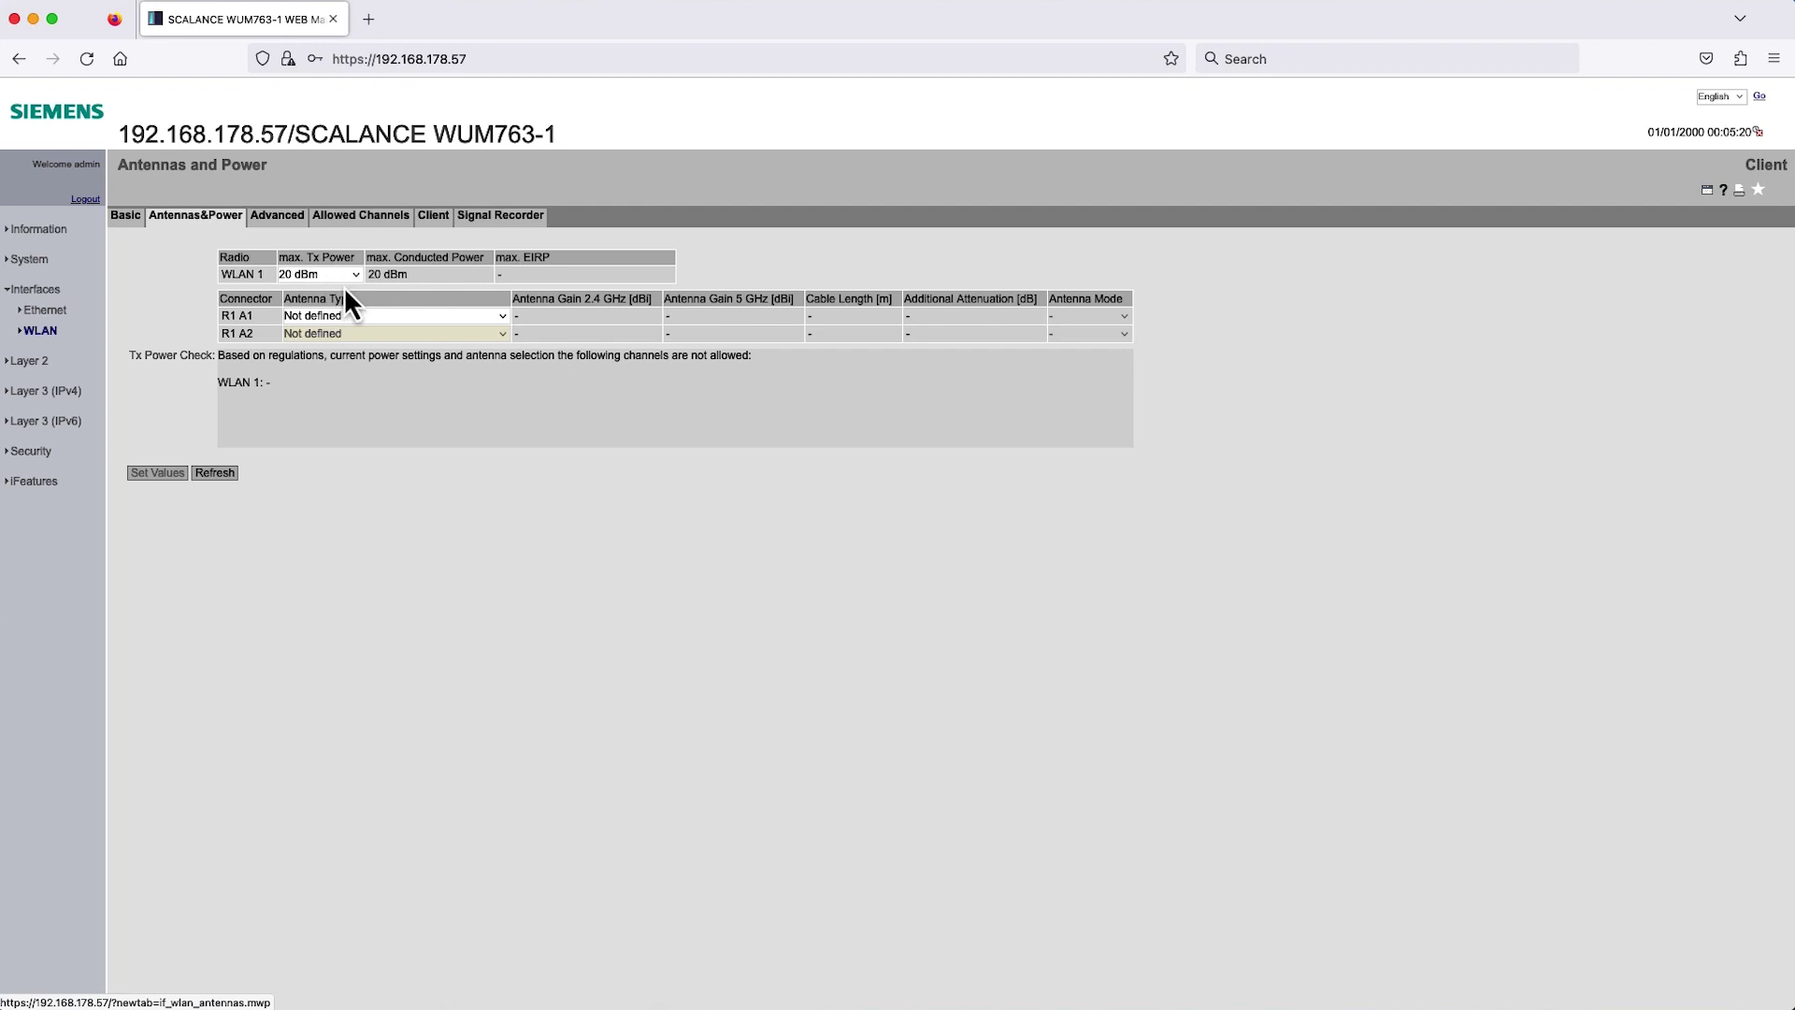
pyautogui.click(378, 318)
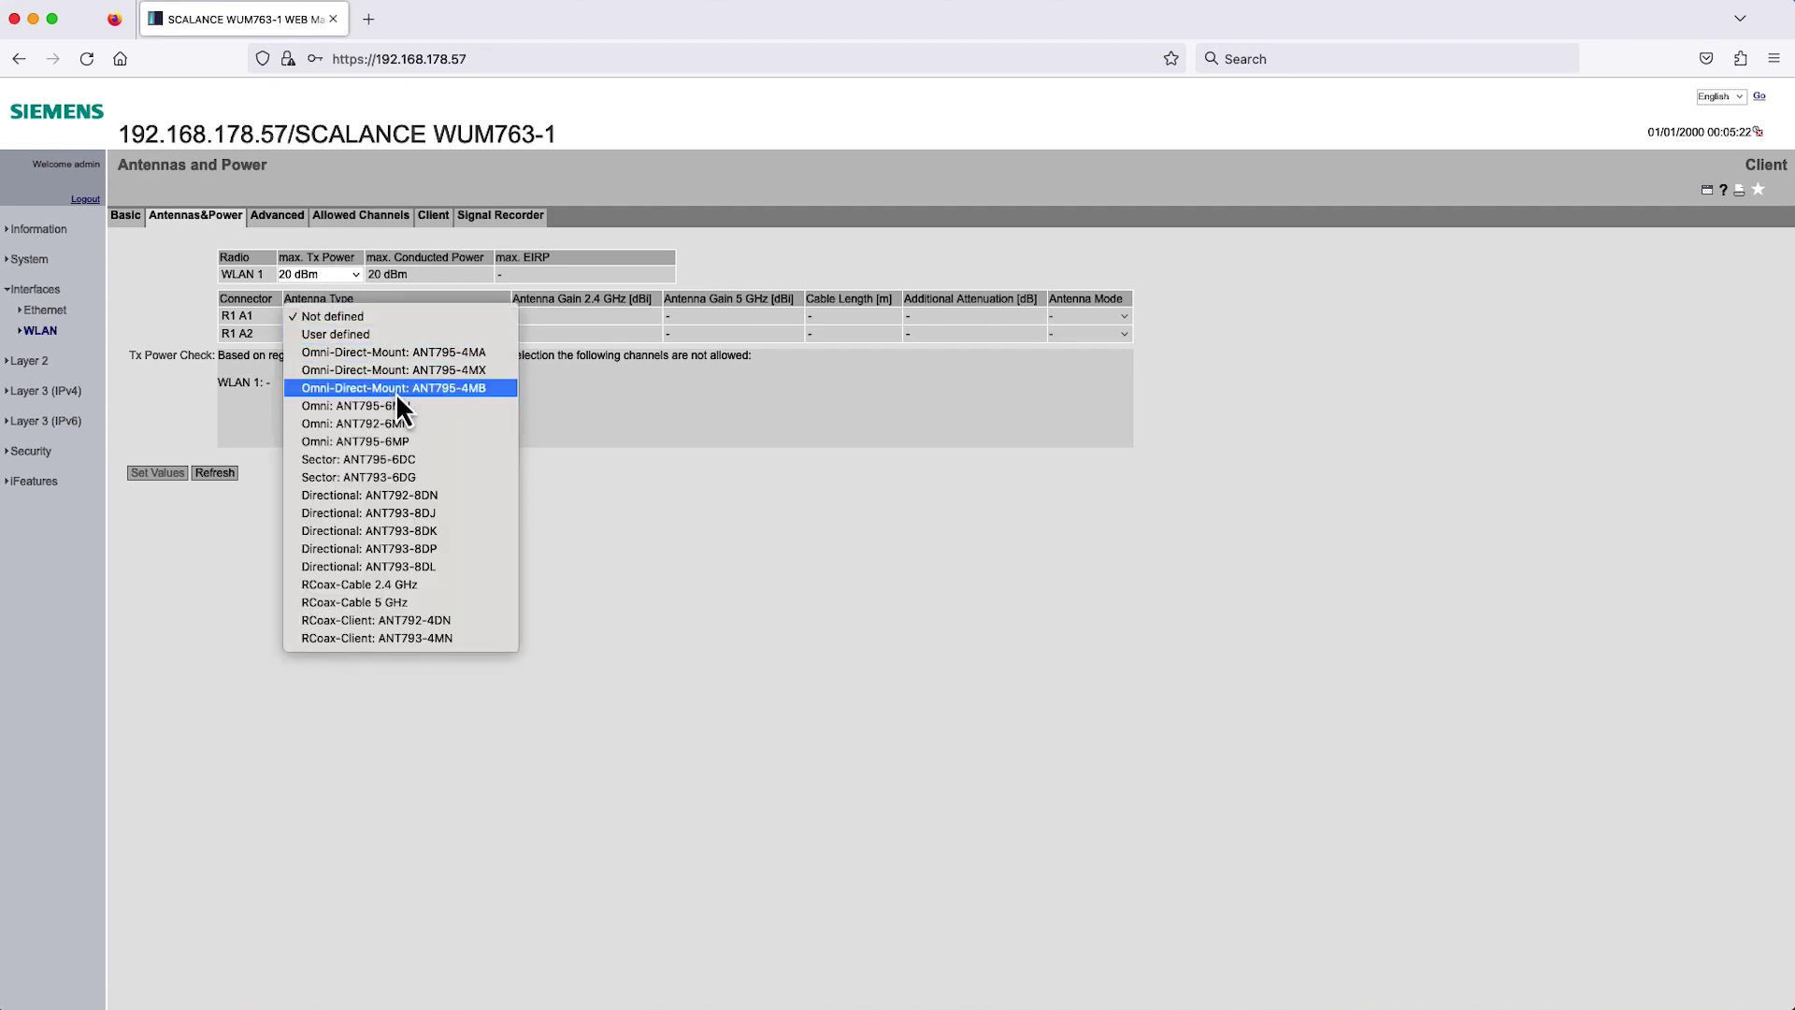
pyautogui.click(395, 390)
pyautogui.click(386, 333)
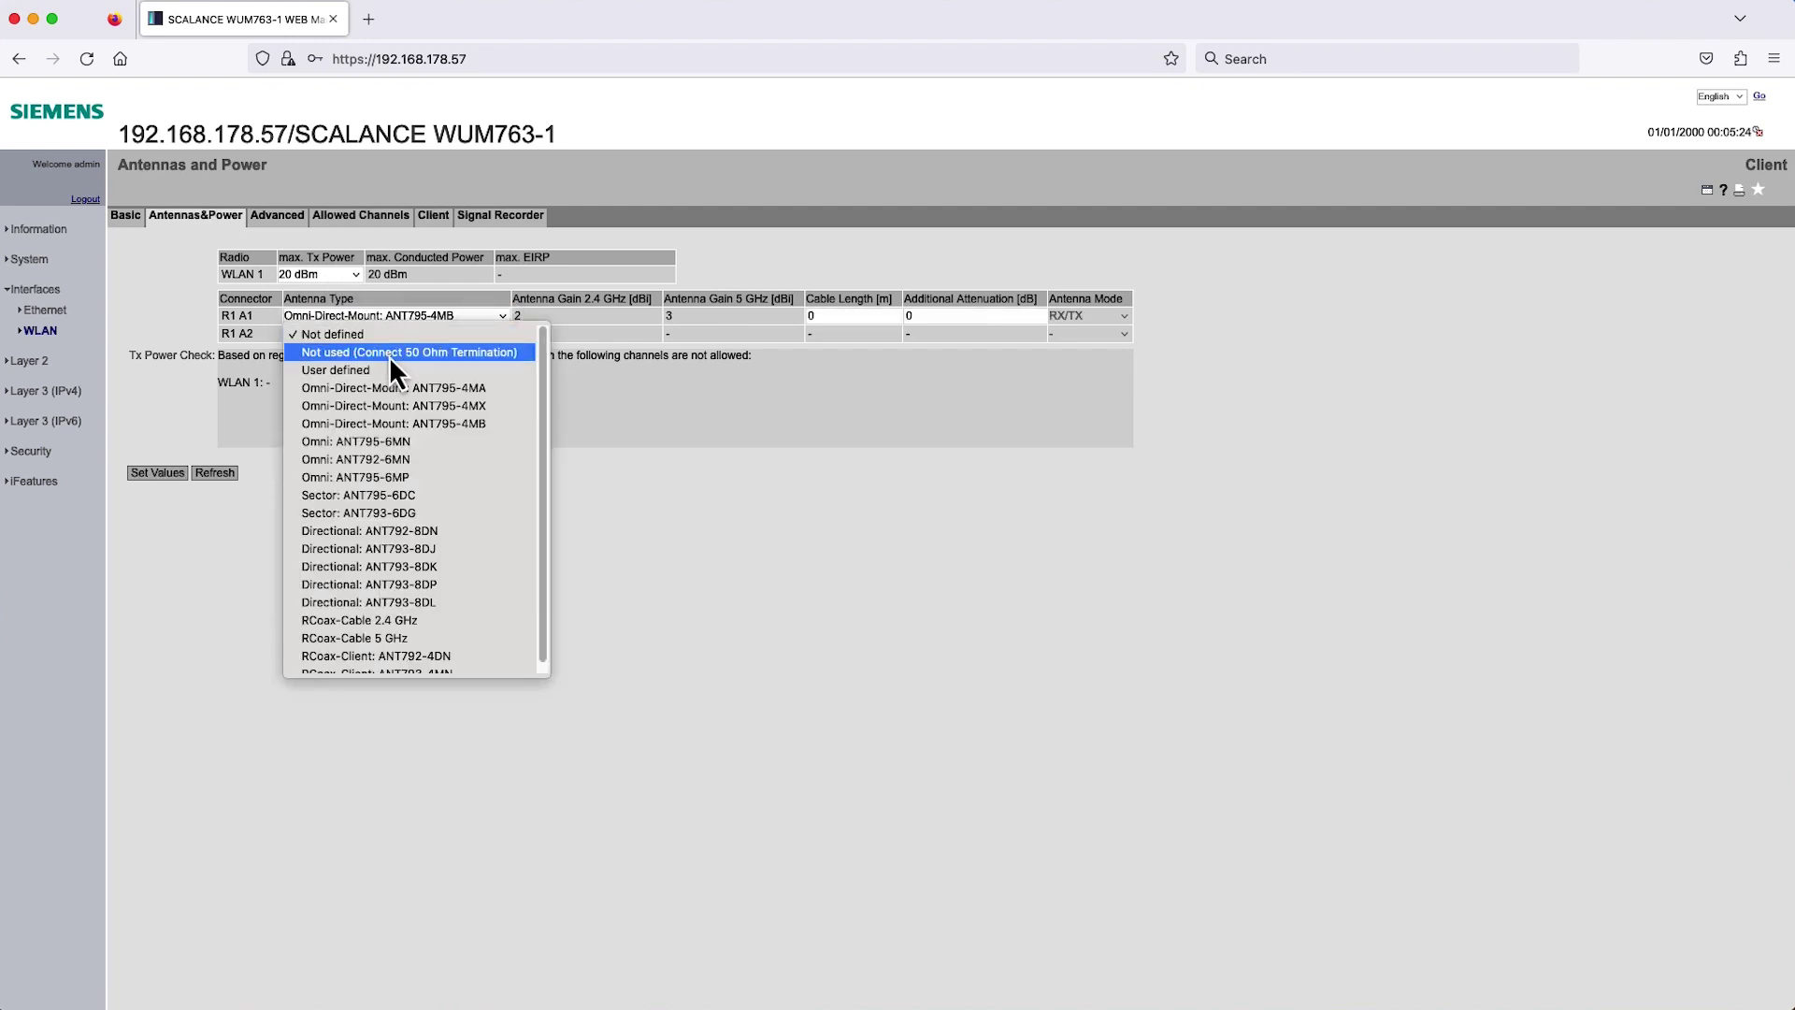
pyautogui.click(389, 356)
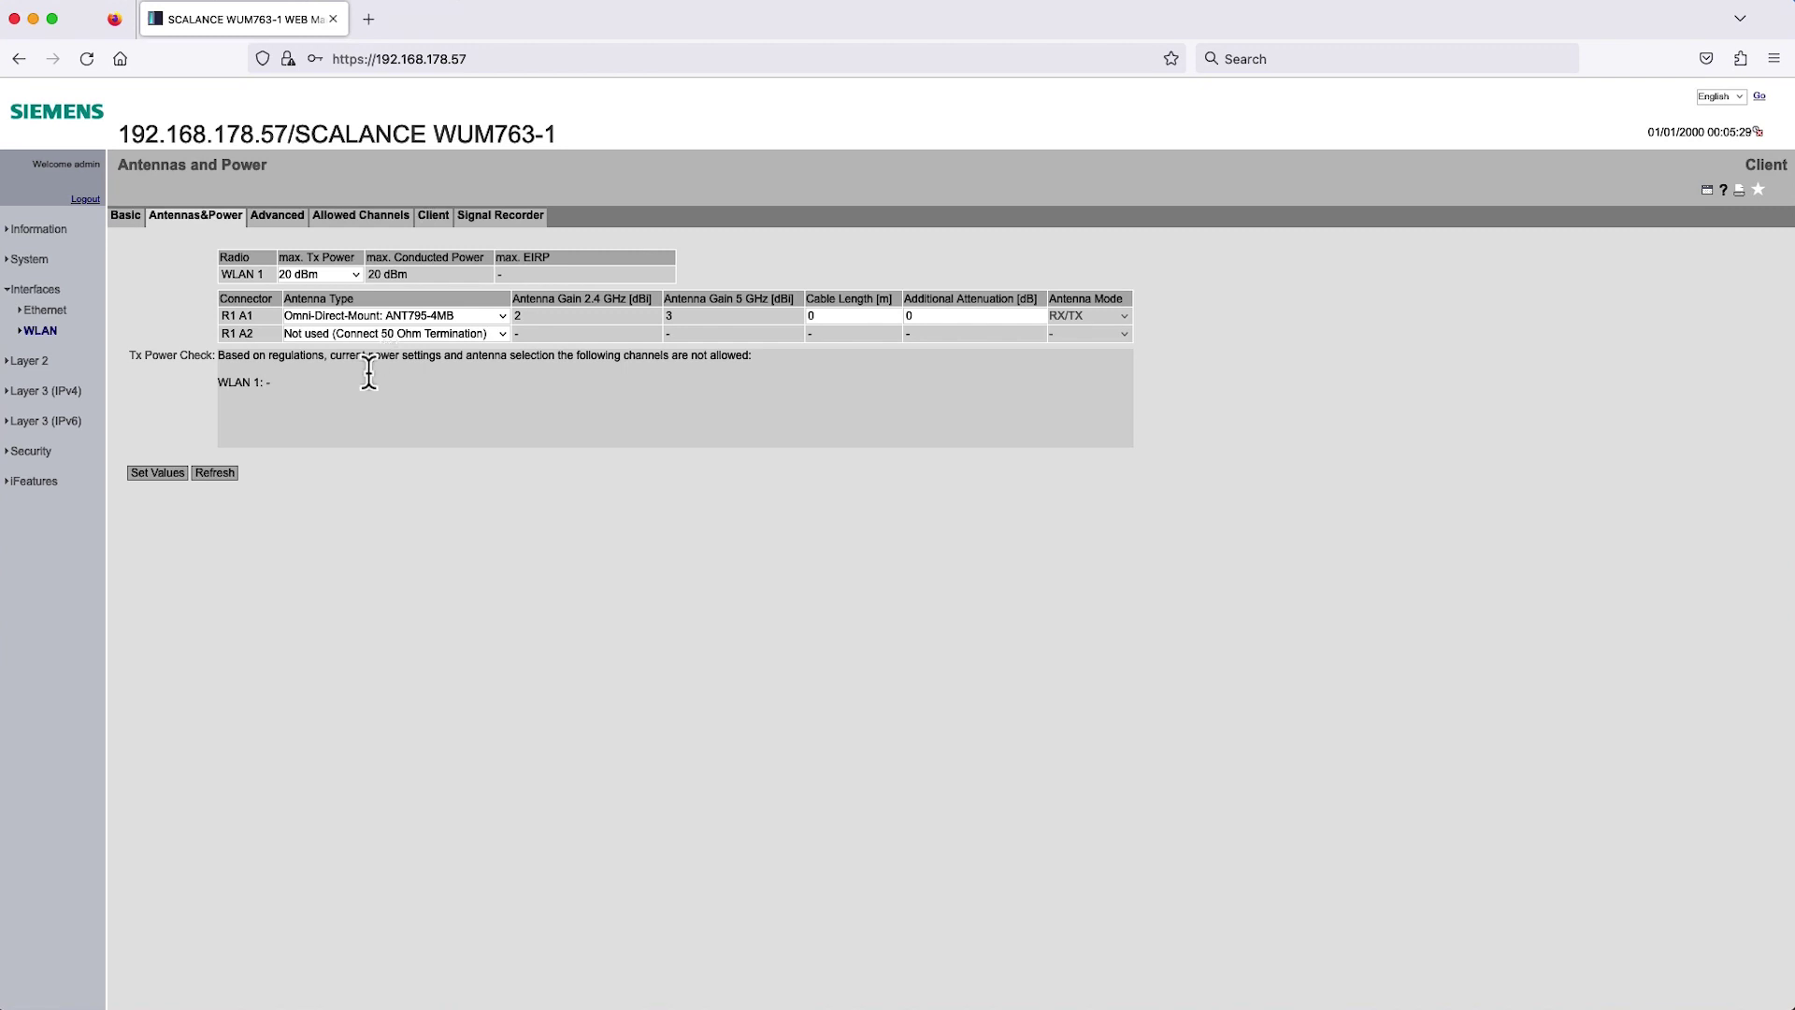
pyautogui.click(172, 476)
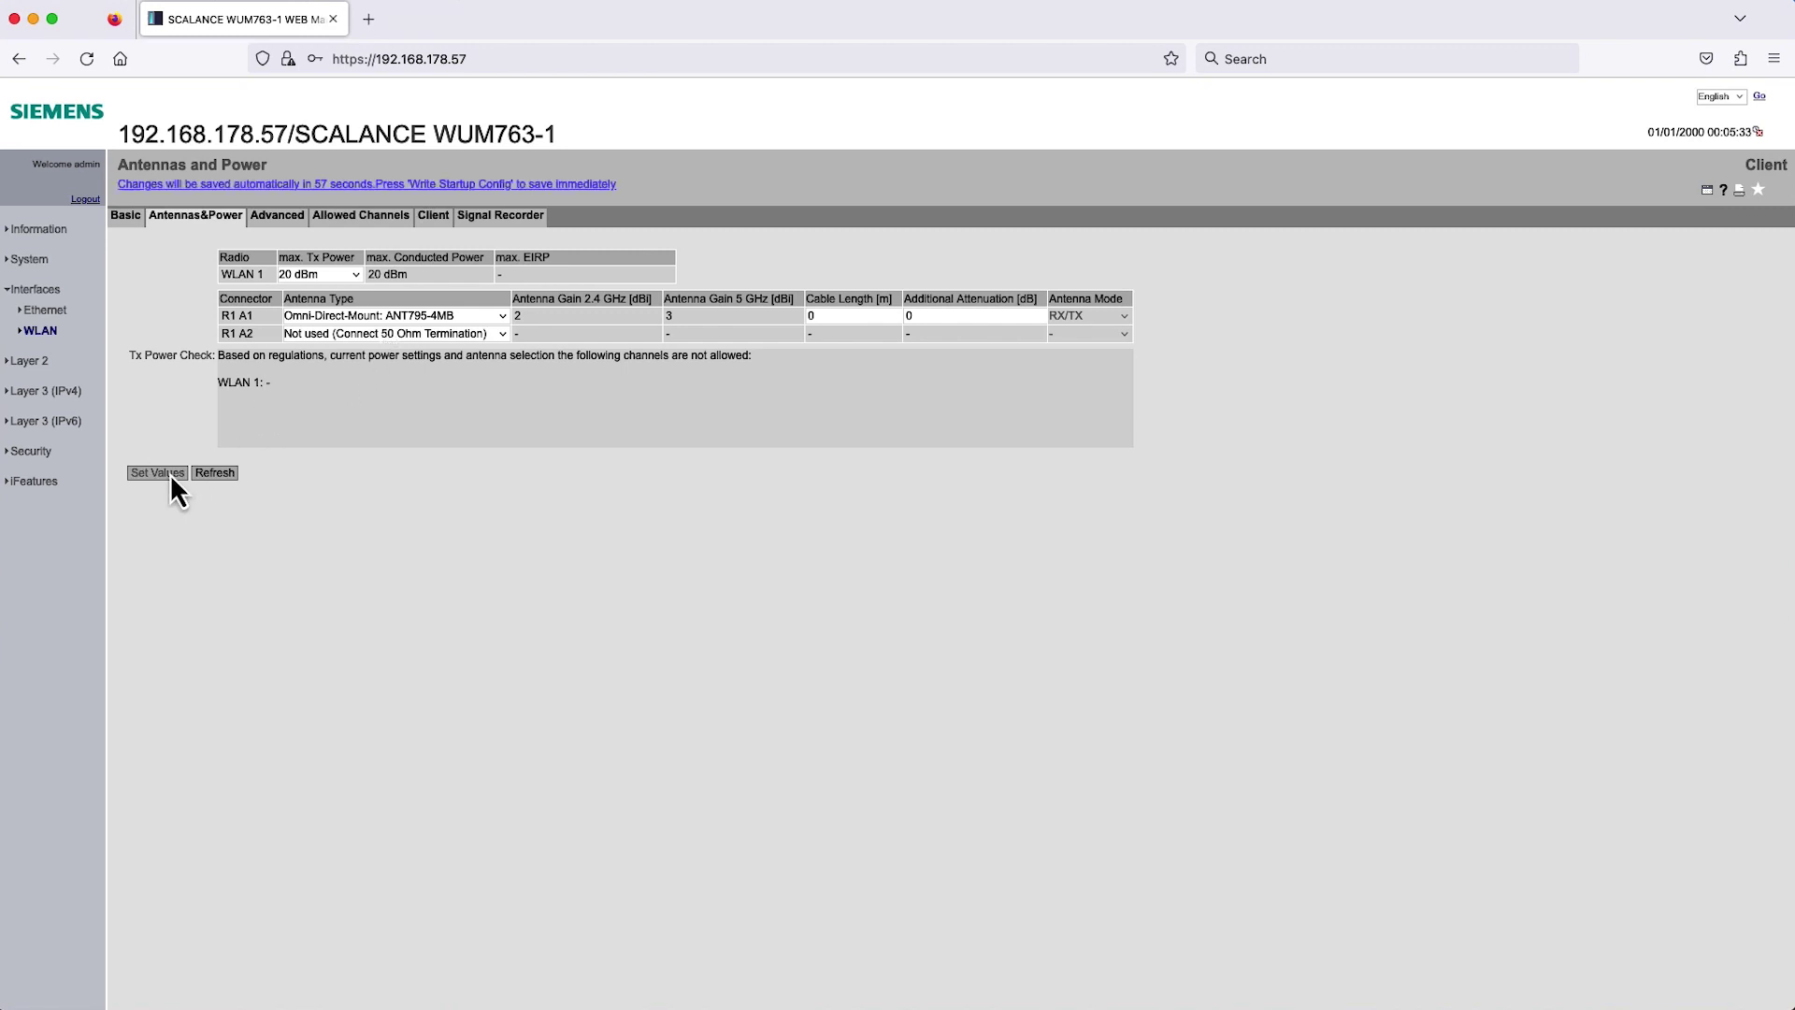
# Give the client's WLAN 1 entry SSID 'Siemens Wireless Network' and enable it.
pyautogui.click(435, 221)
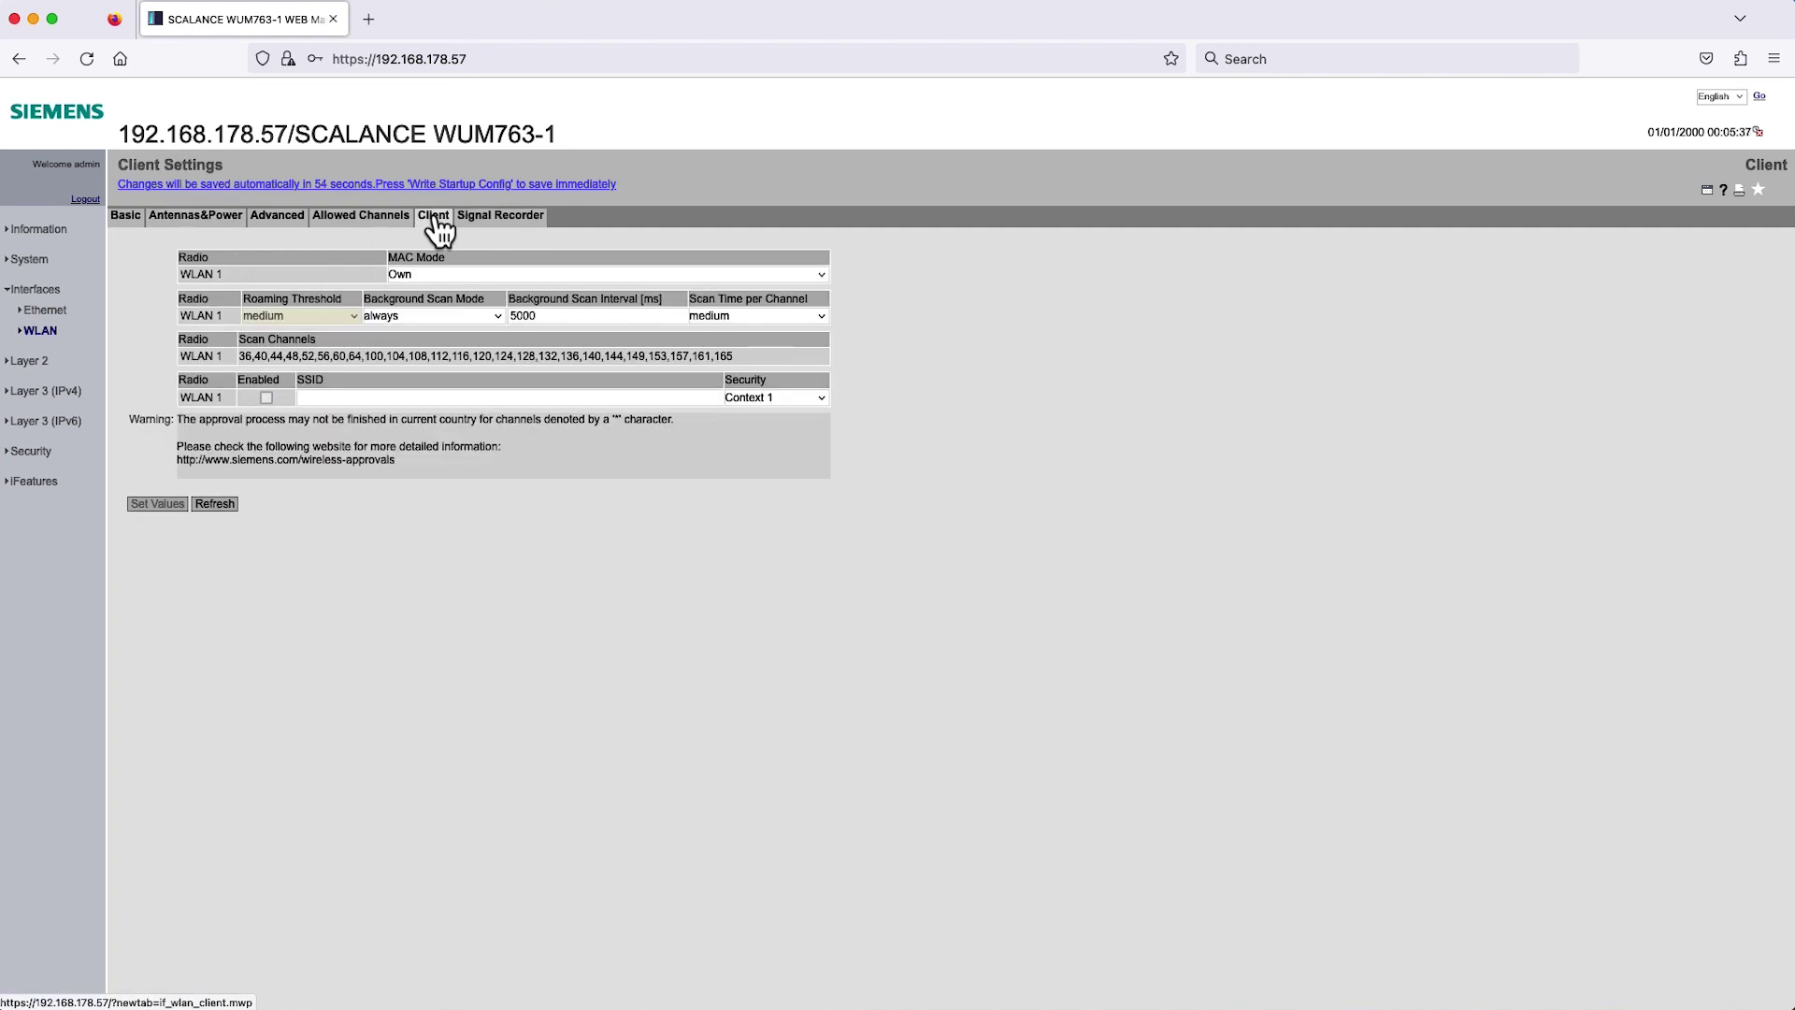
pyautogui.click(385, 399)
pyautogui.write('Siemen')
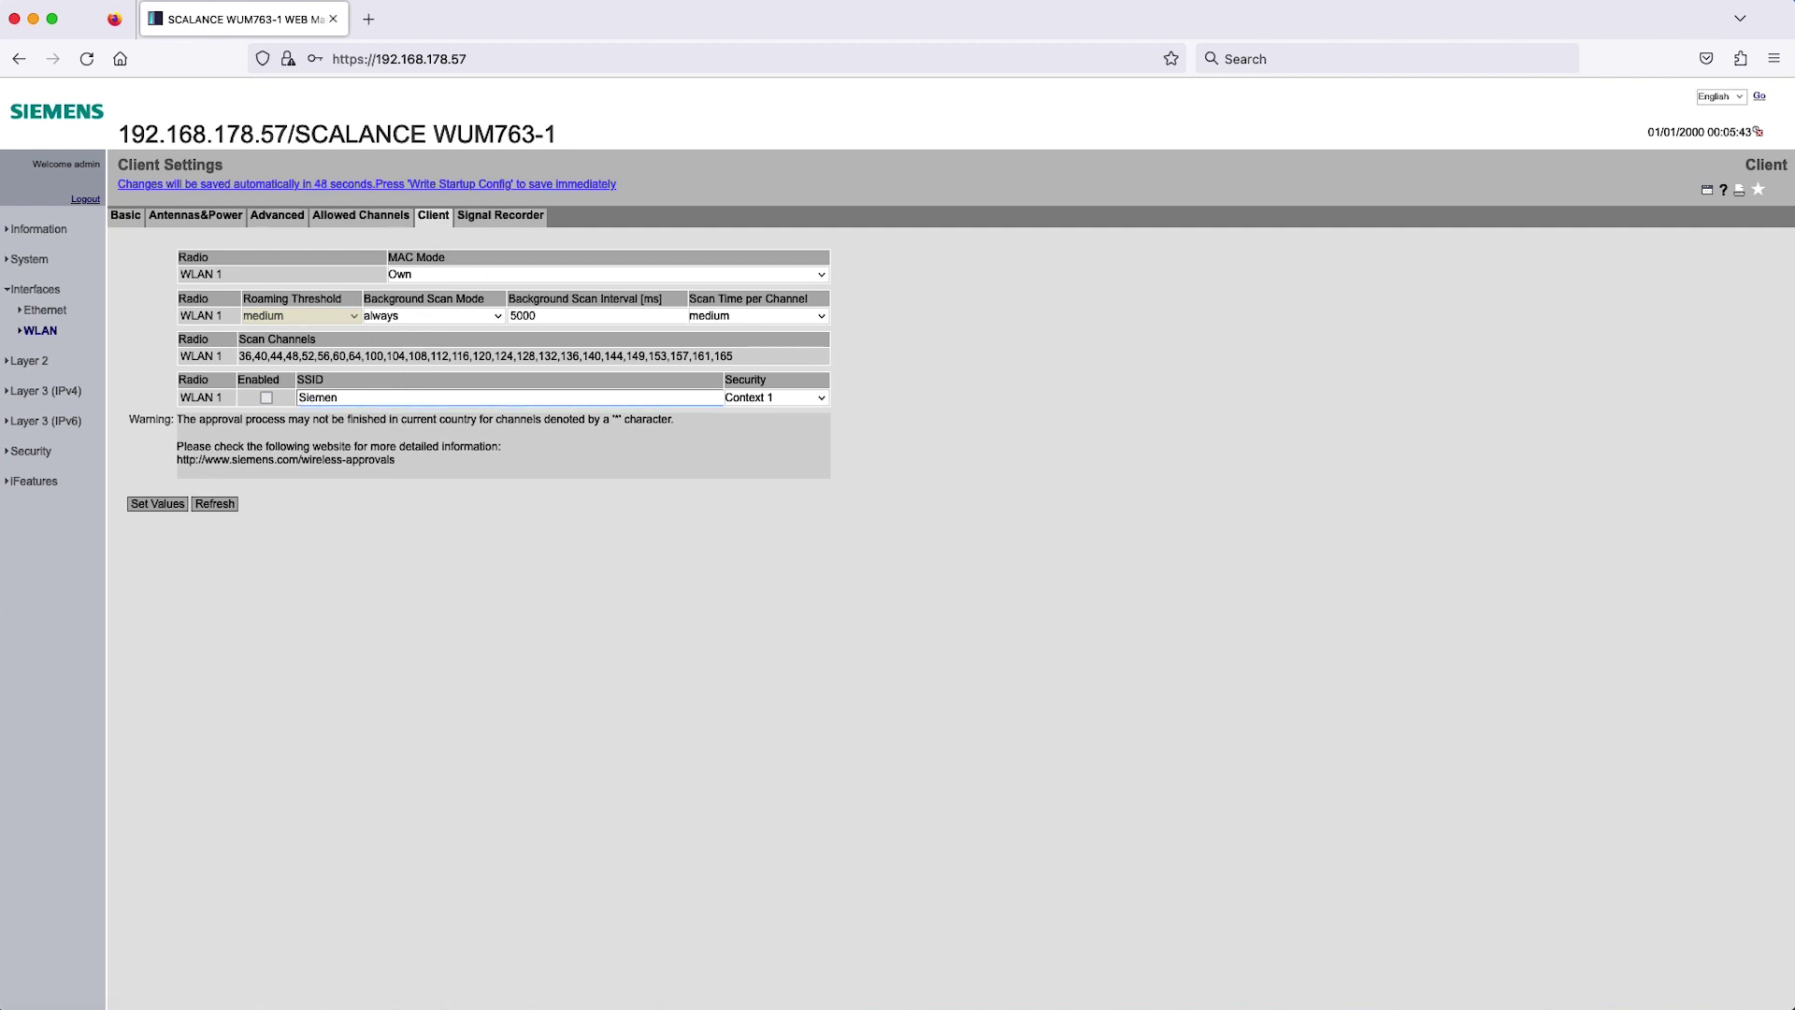
pyautogui.write('s Wireless Network')
pyautogui.click(266, 398)
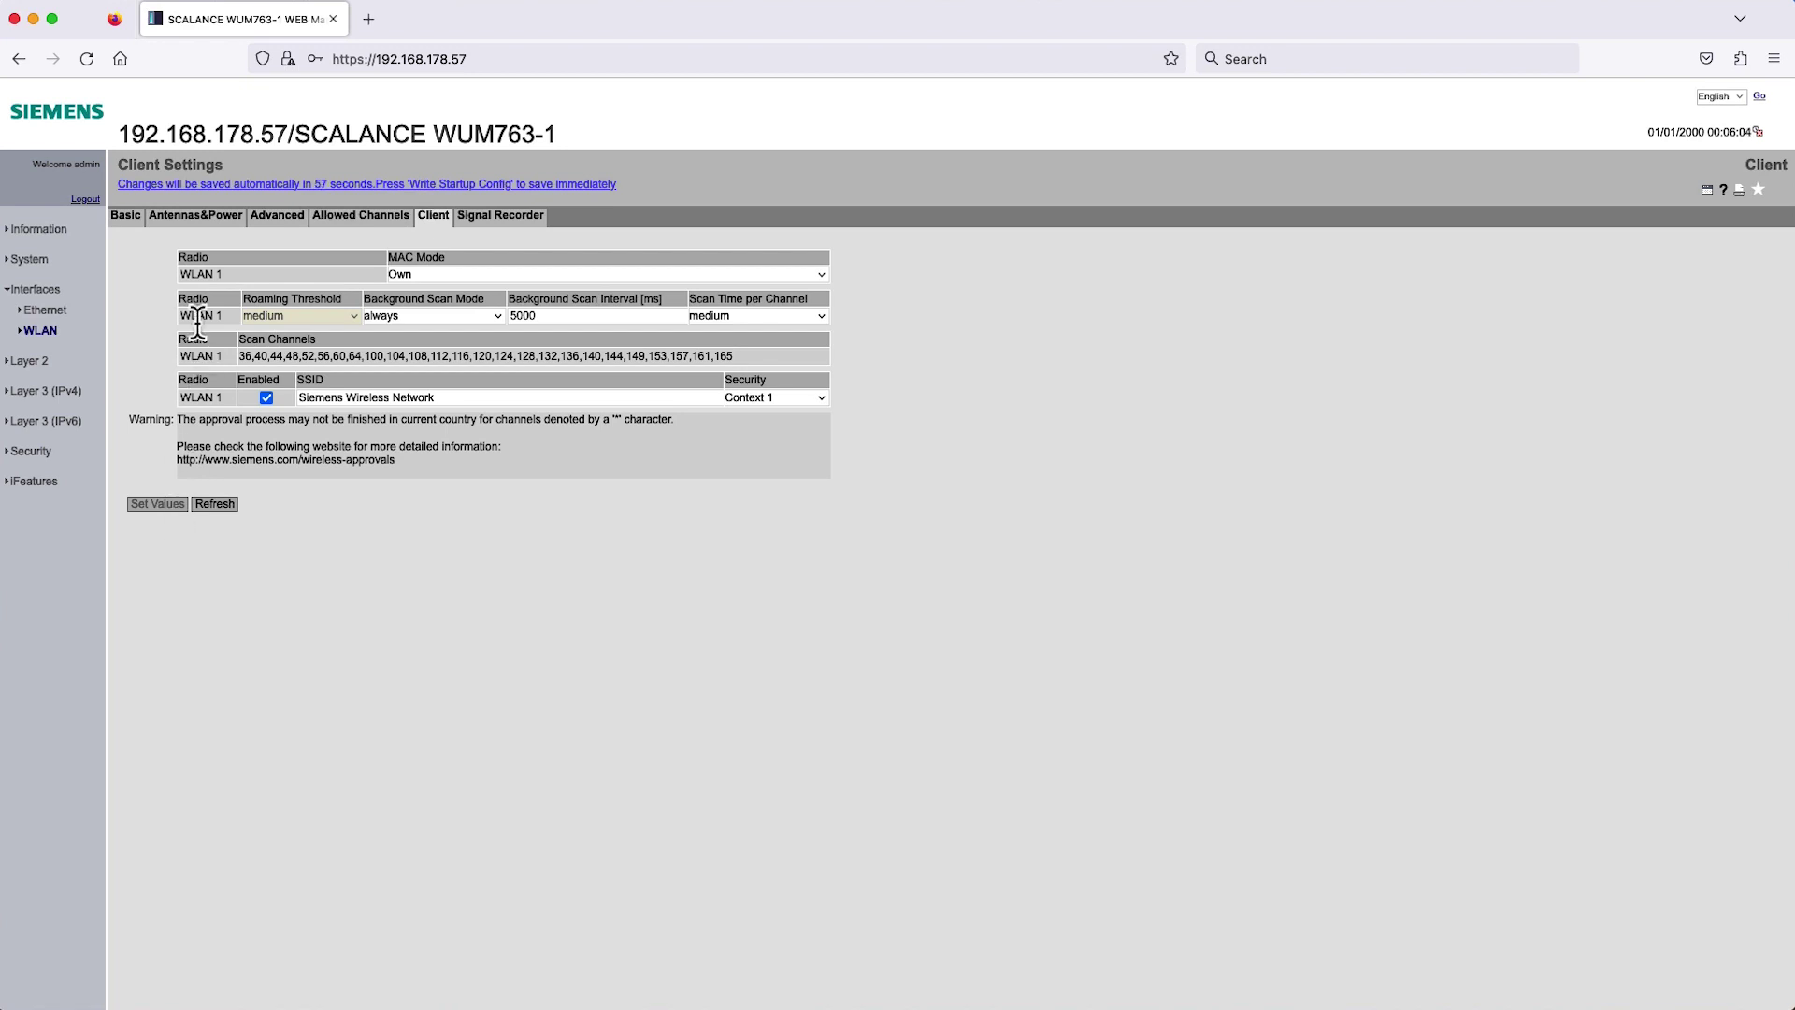
pyautogui.click(126, 219)
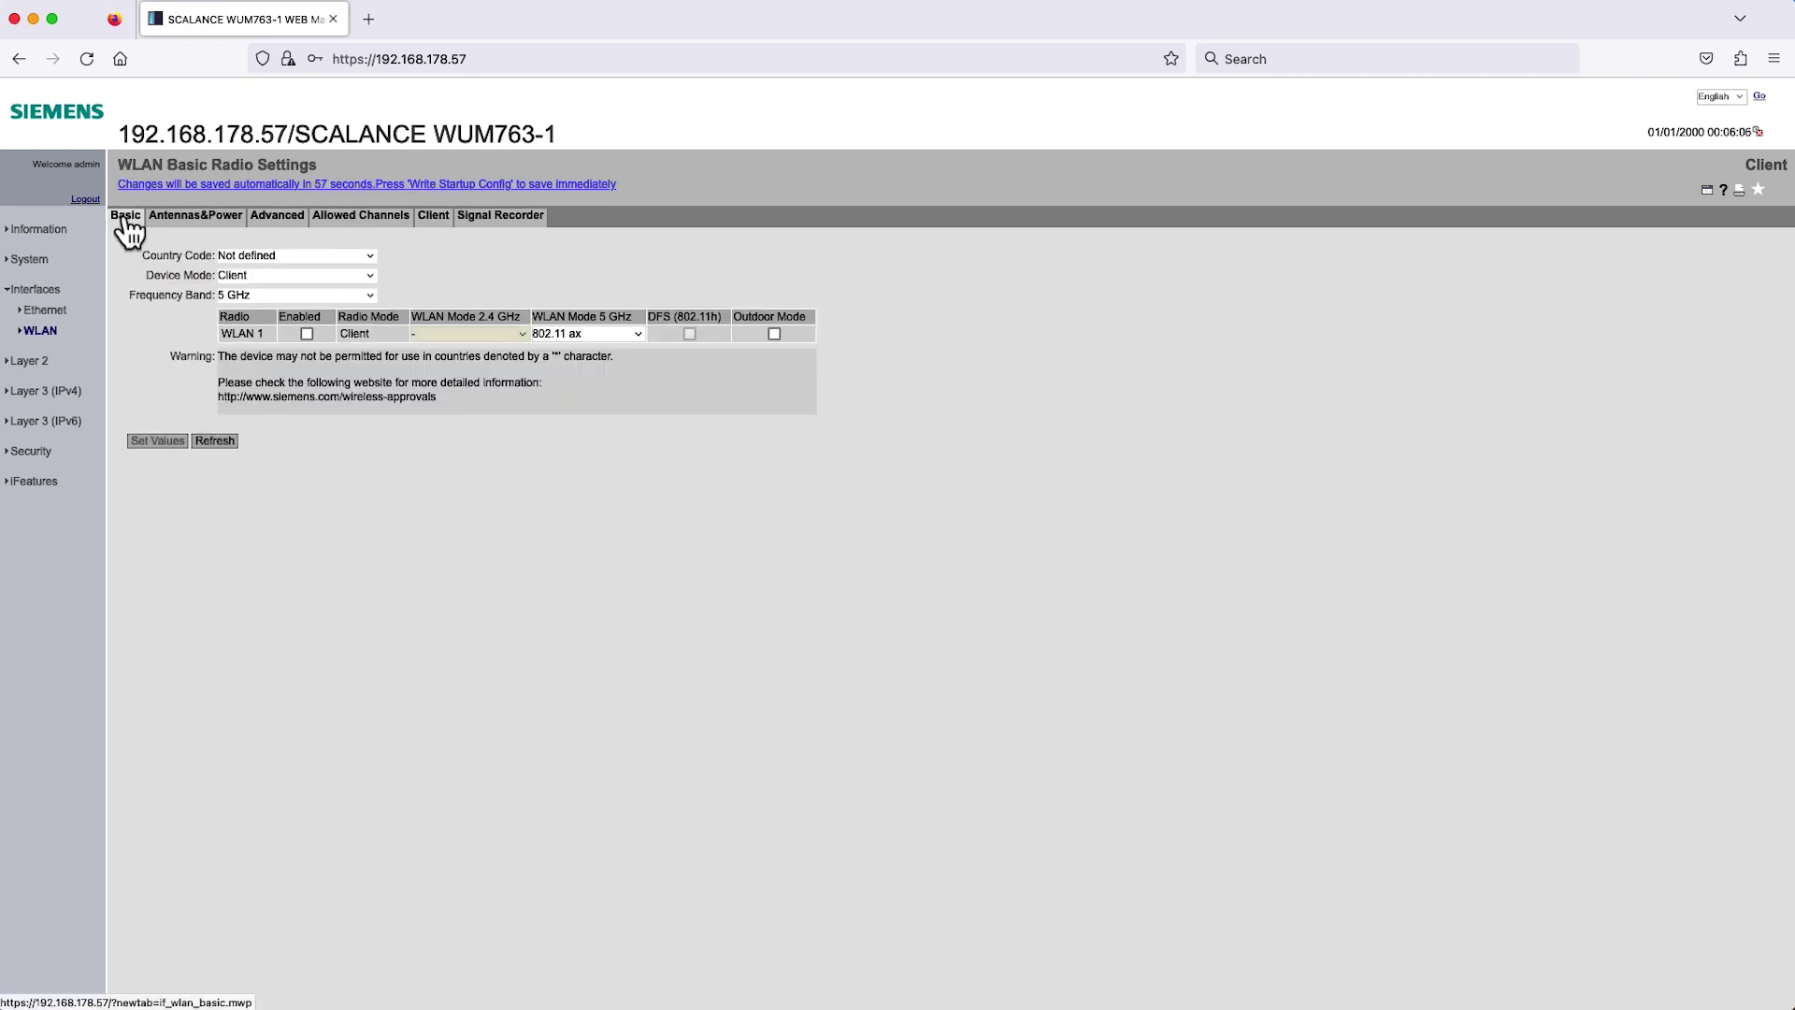
# Choose Germany as the client's country code and apply the basic radio settings.
pyautogui.click(245, 261)
pyautogui.press('g')
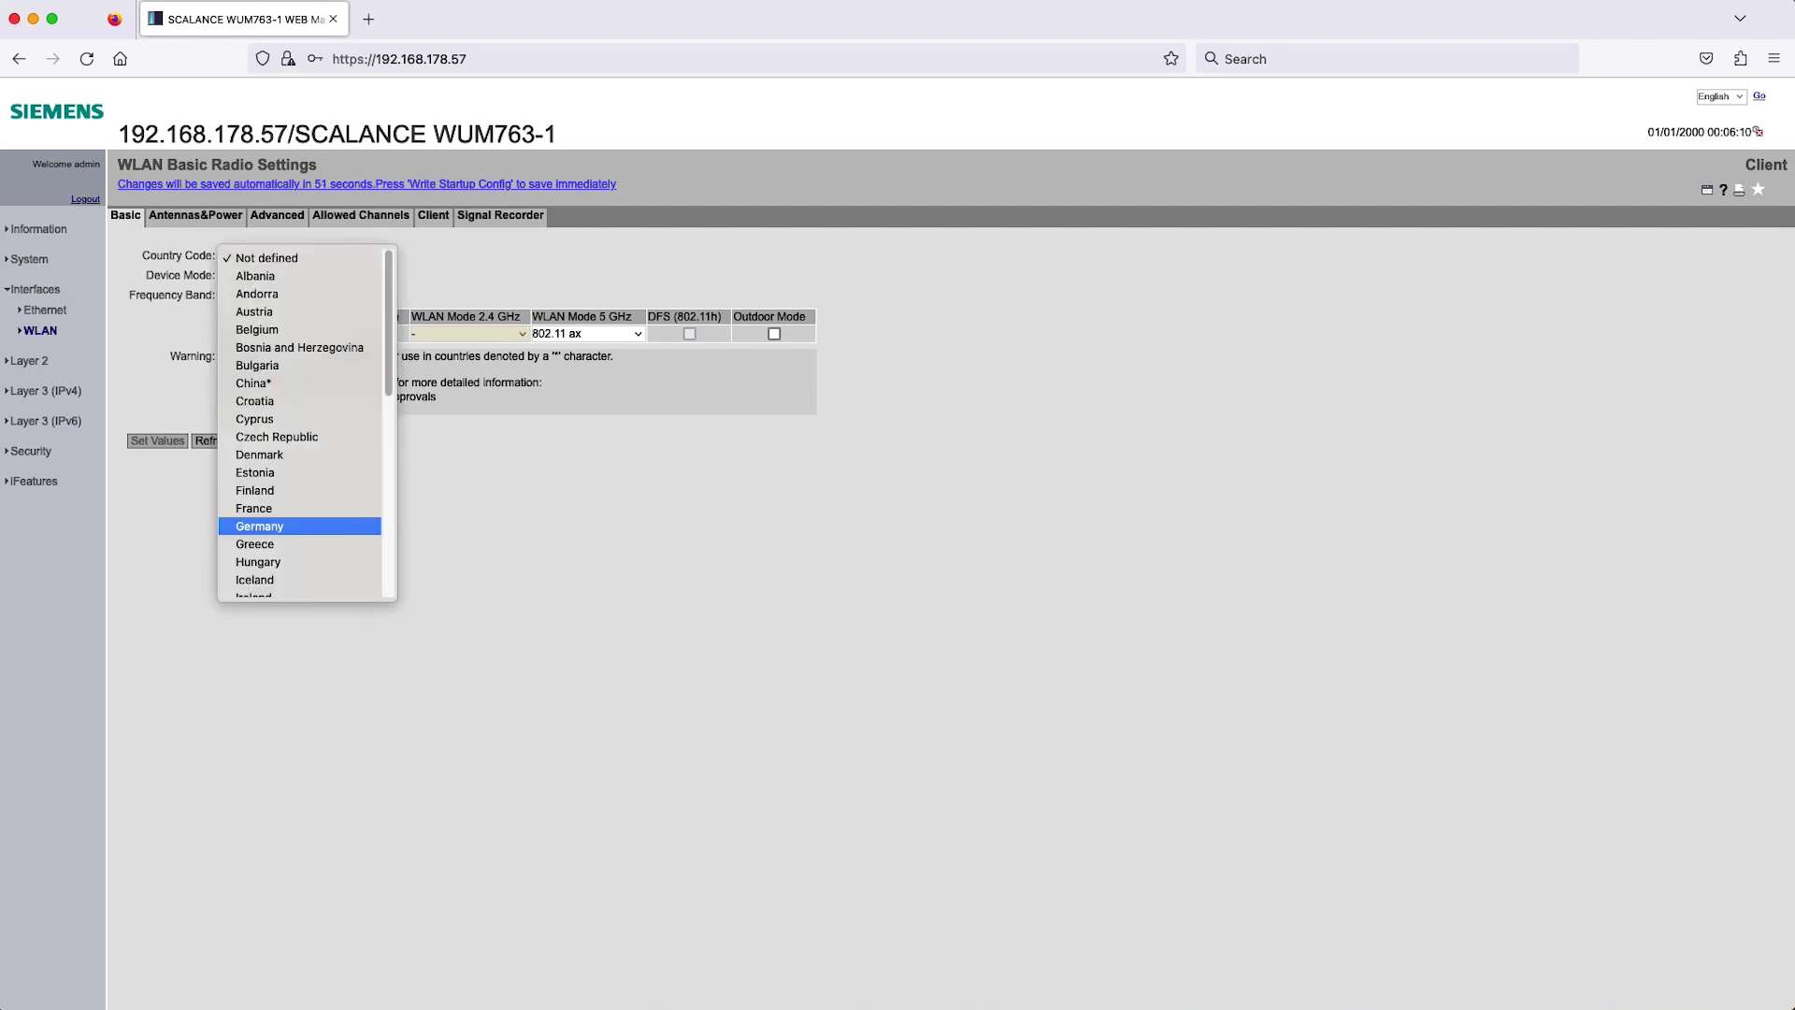
pyautogui.press('Return')
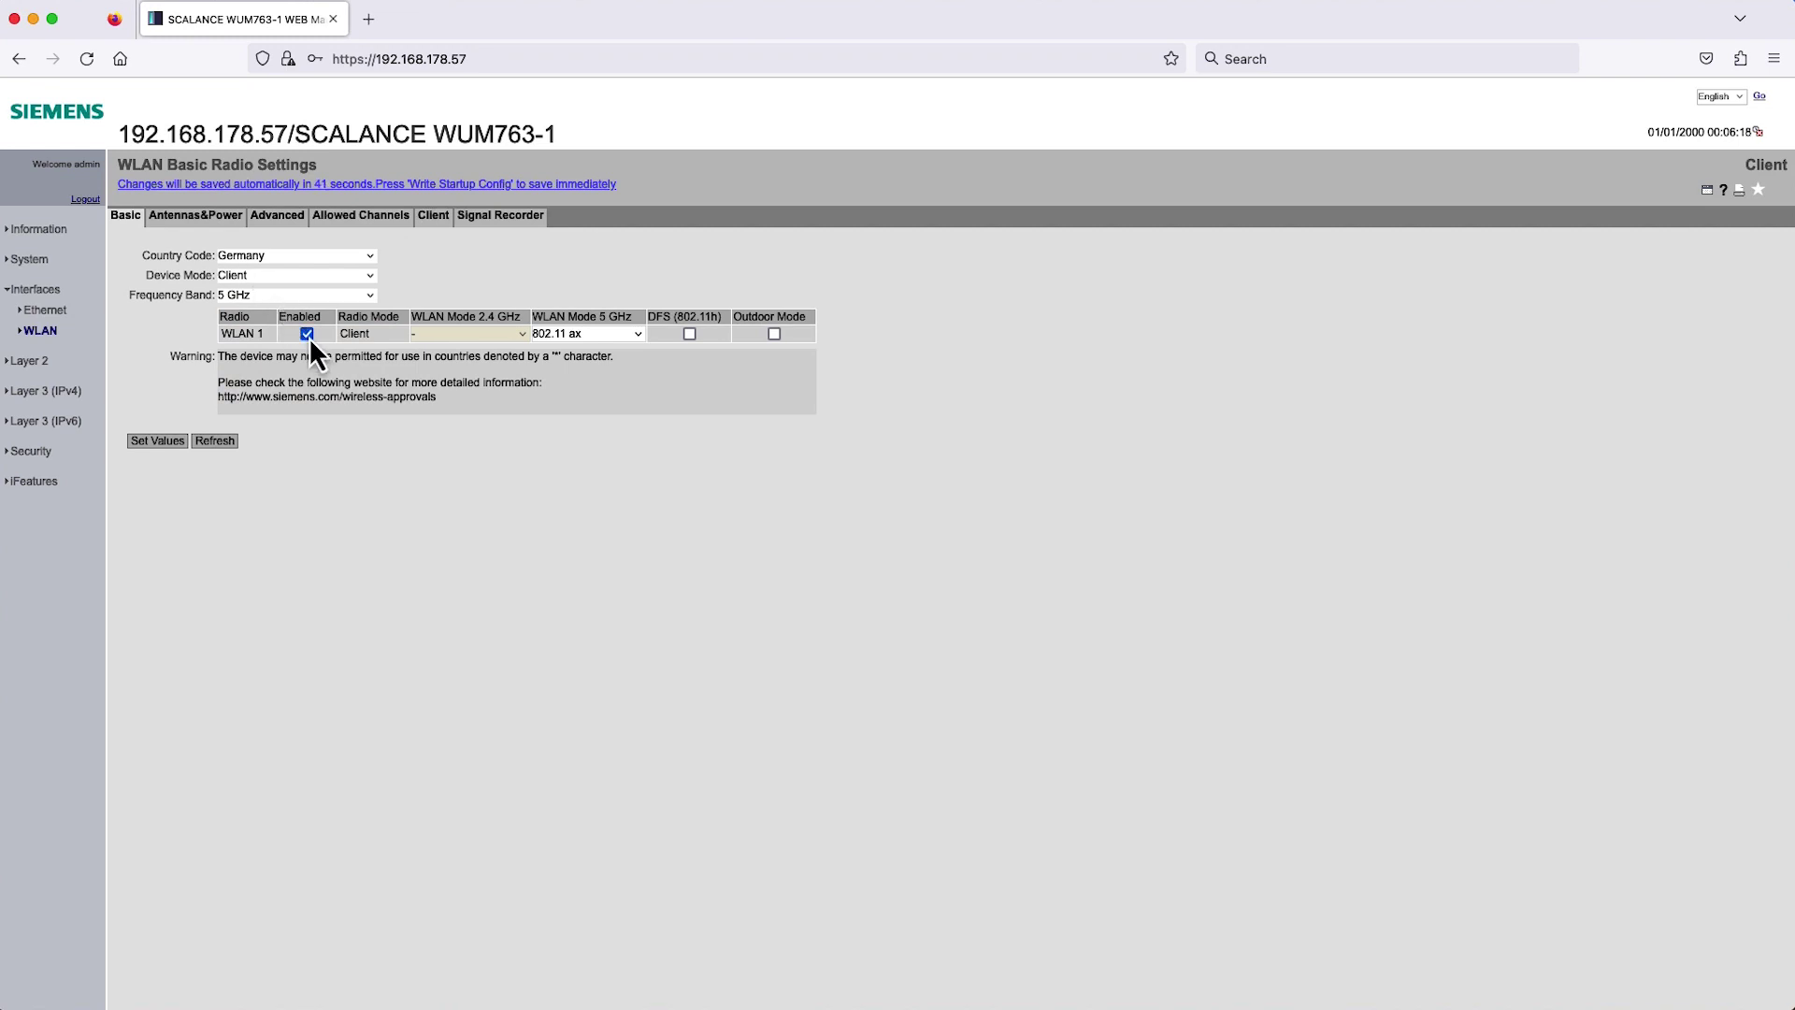
pyautogui.click(170, 443)
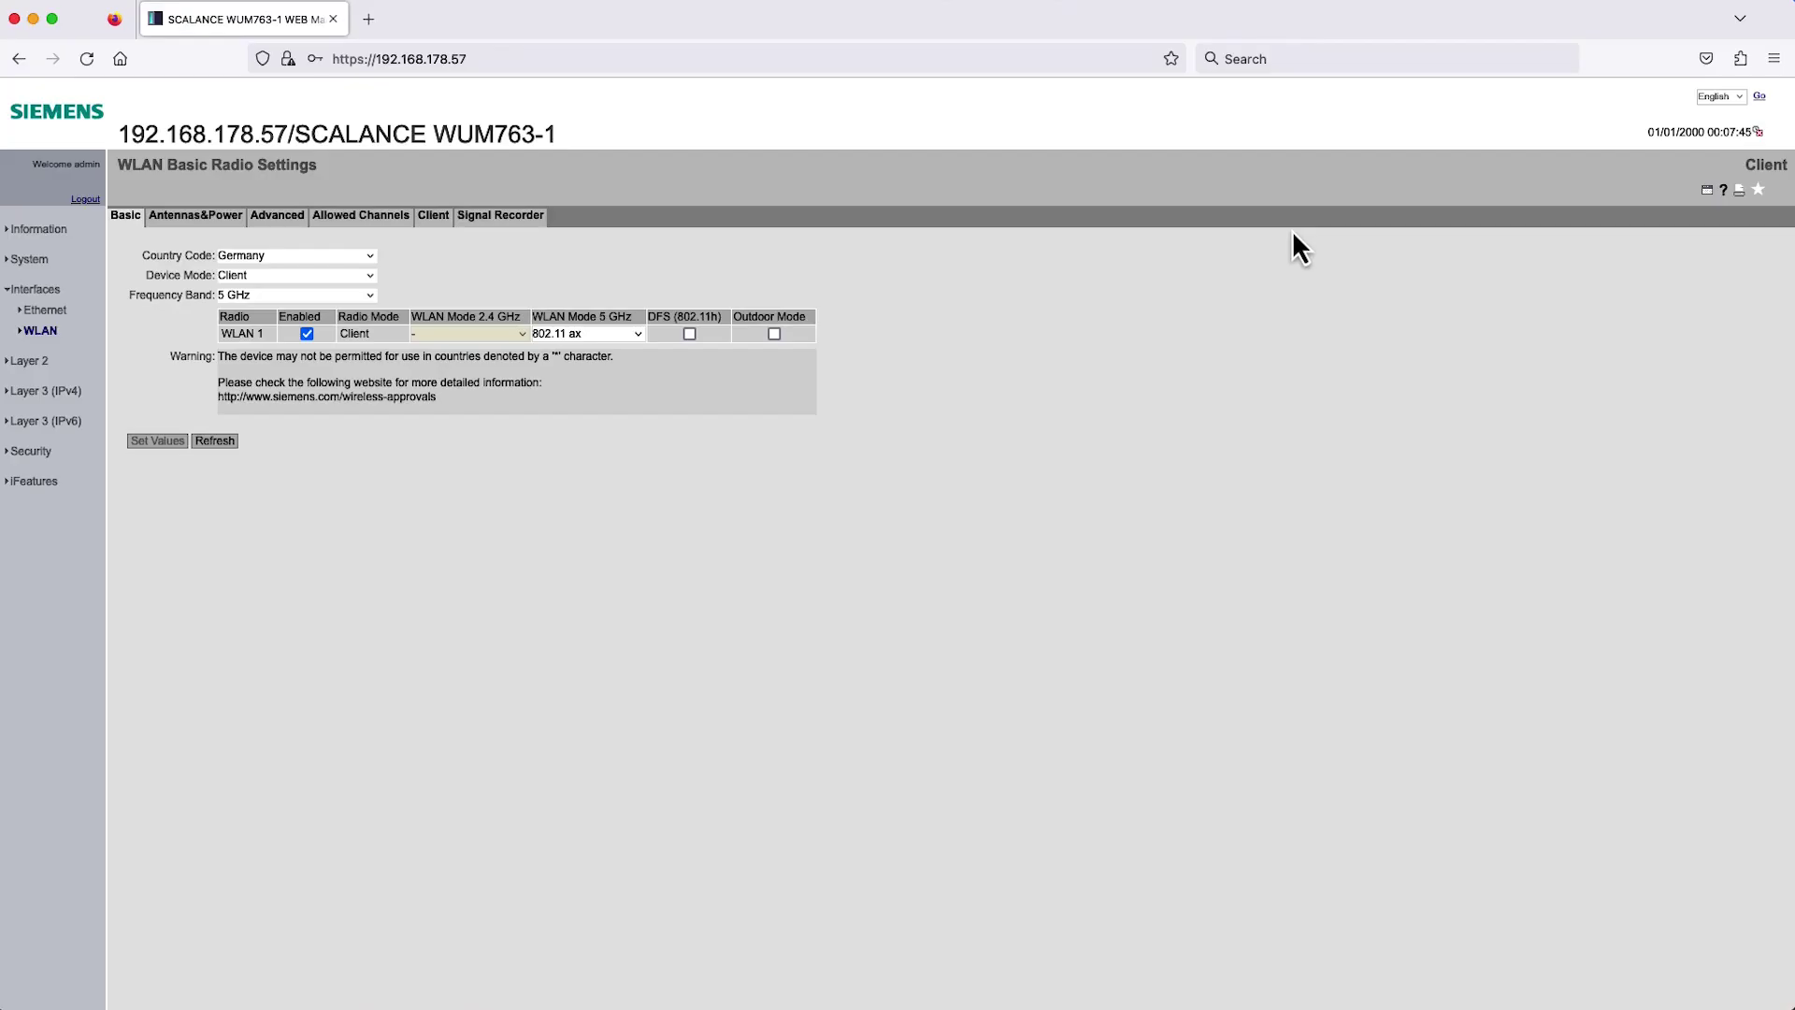
# Under Security > WLAN, set the client's authentication type to WPA3-SAE.
pyautogui.click(23, 454)
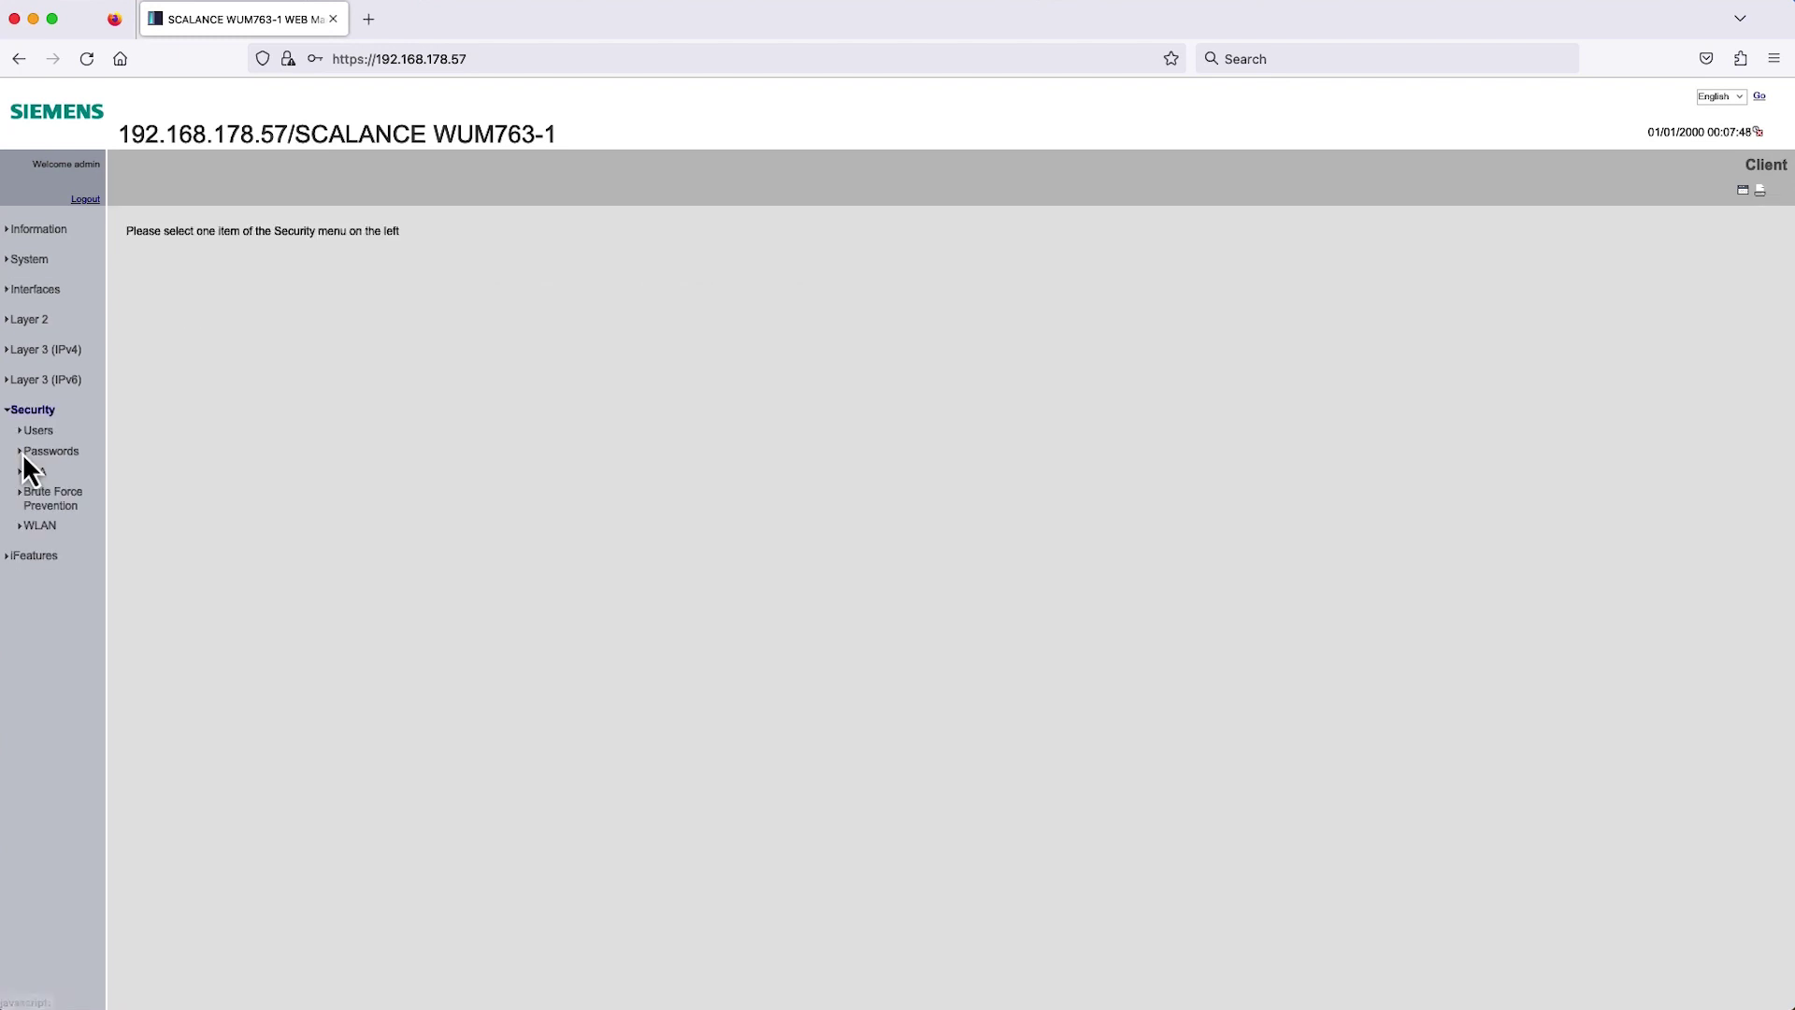
pyautogui.click(42, 532)
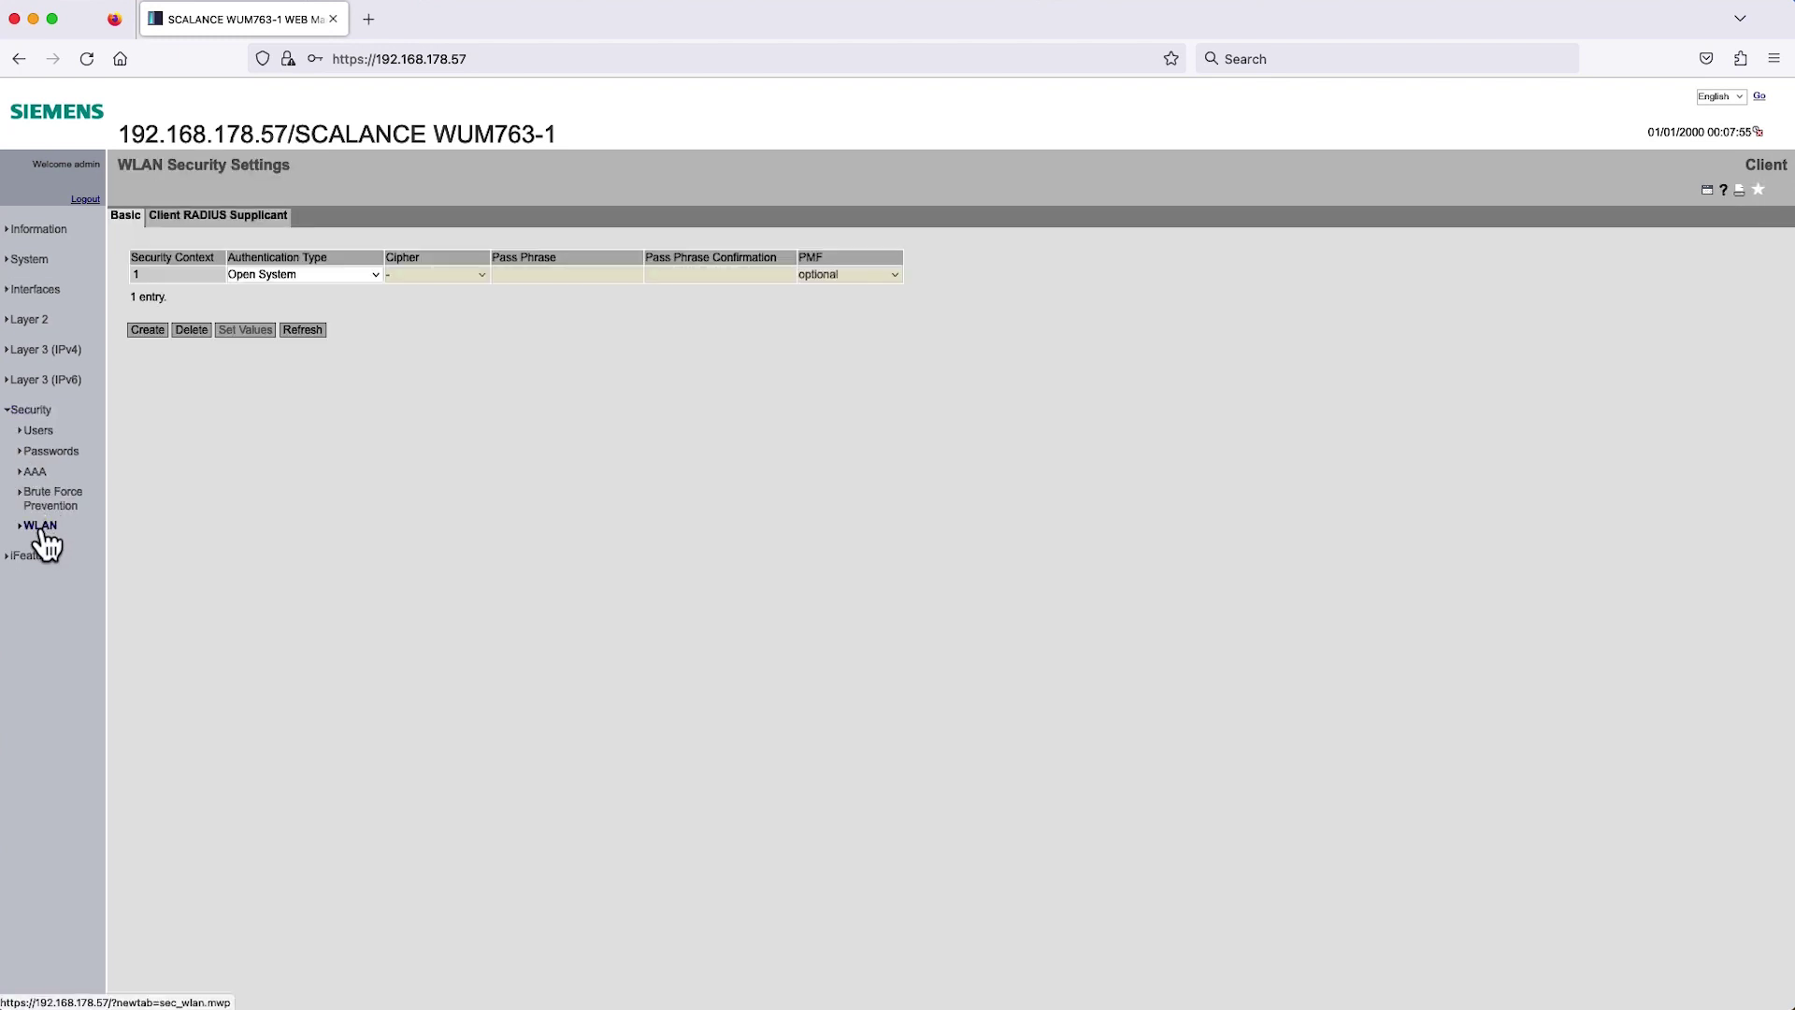
pyautogui.click(311, 276)
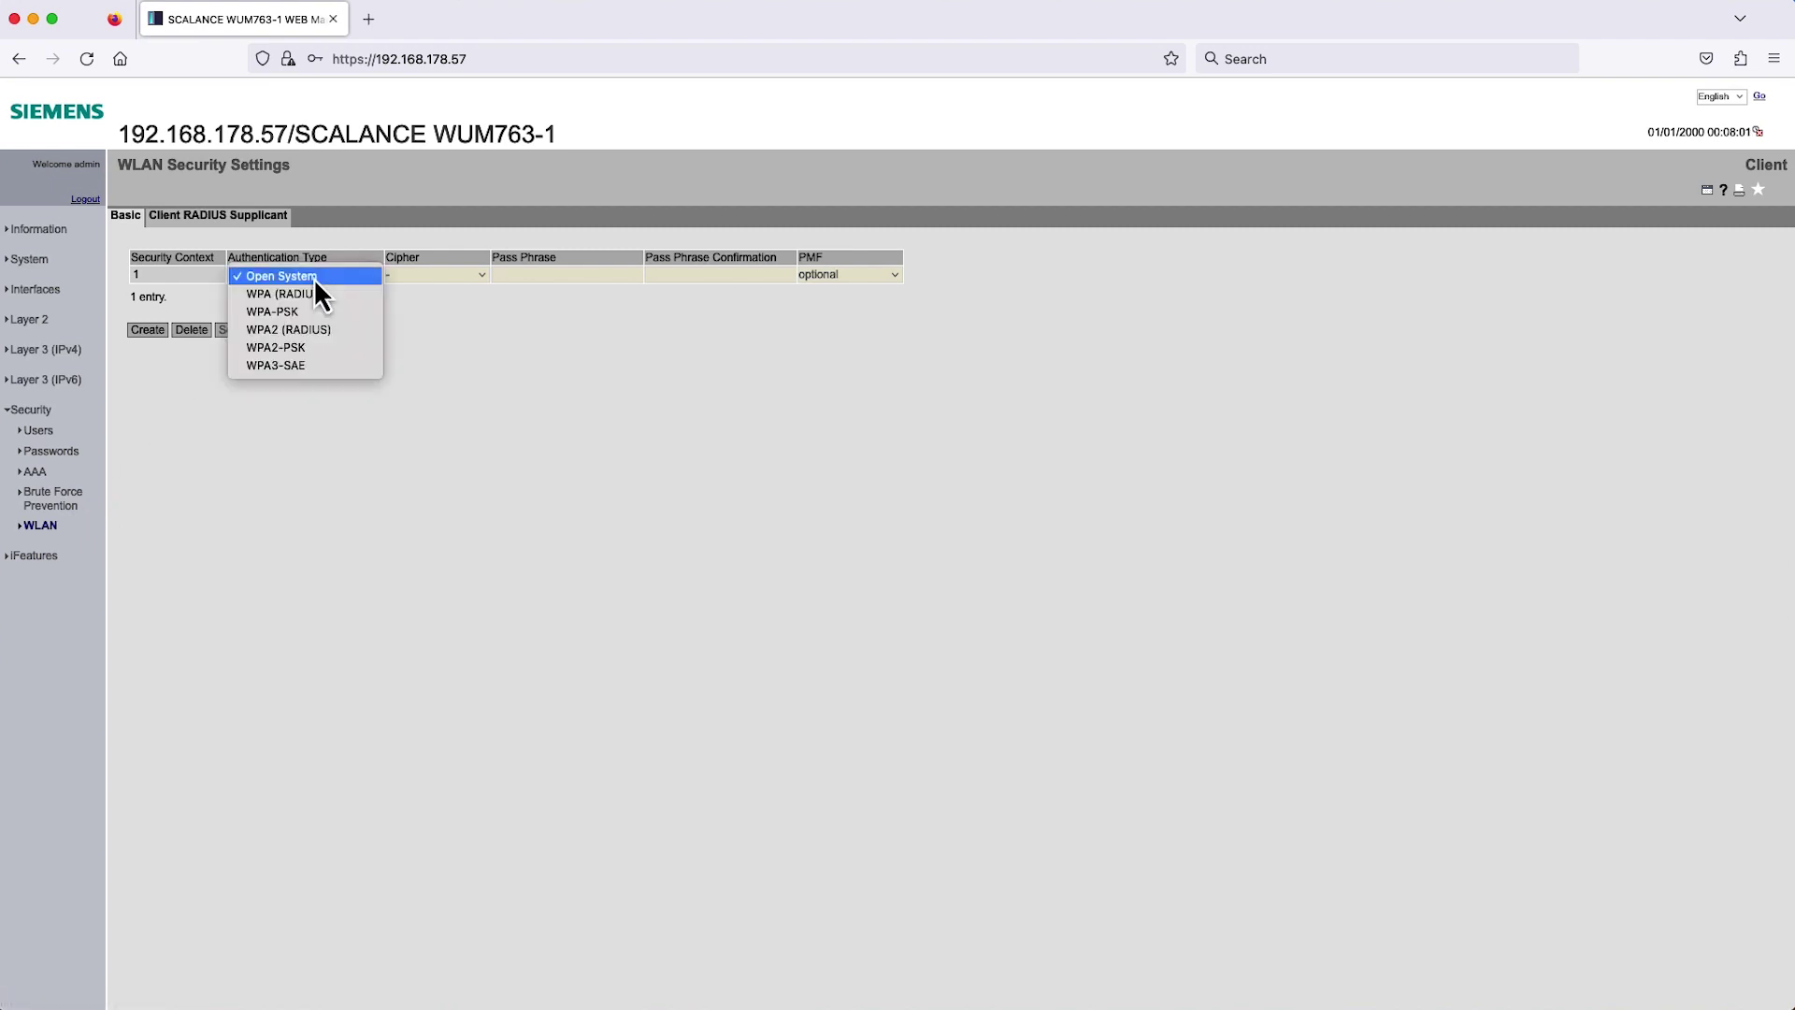
pyautogui.click(300, 367)
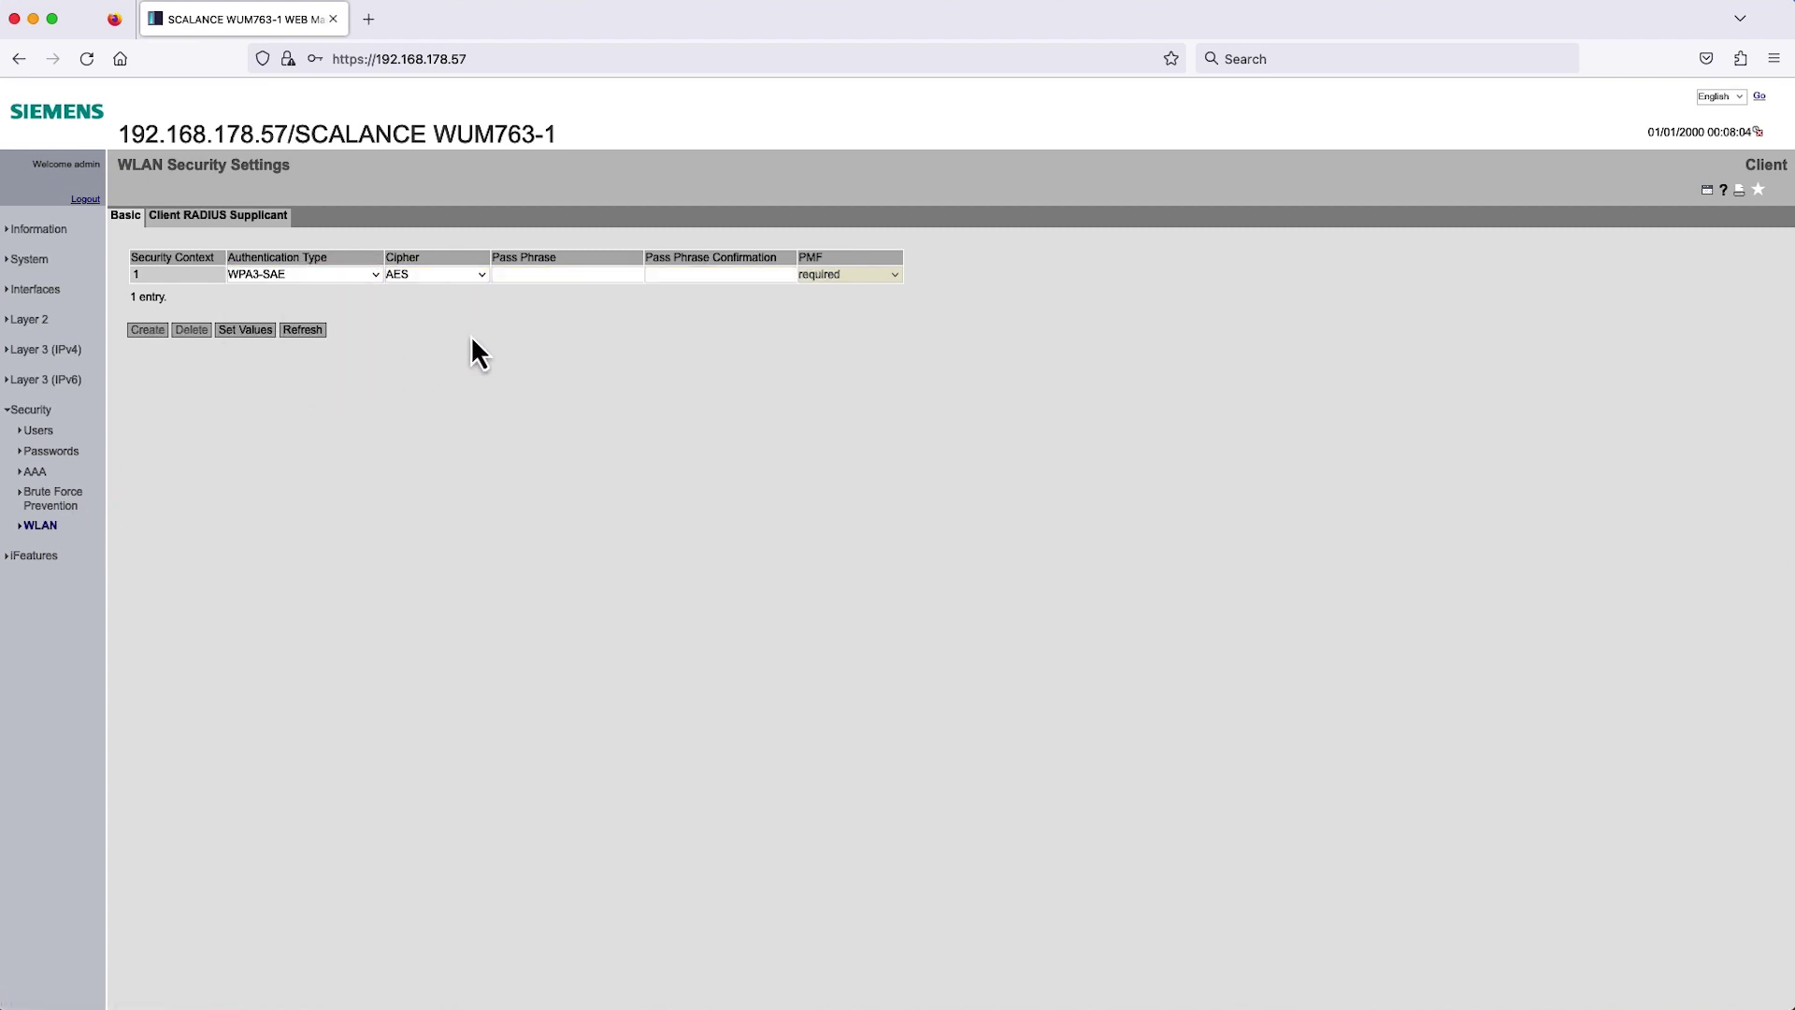
# Enter the pass phrase and its matching confirmation for security context 1.
pyautogui.click(509, 276)
pyautogui.write('*********')
pyautogui.press('Tab')
pyautogui.press('Tab')
pyautogui.press('Tab')
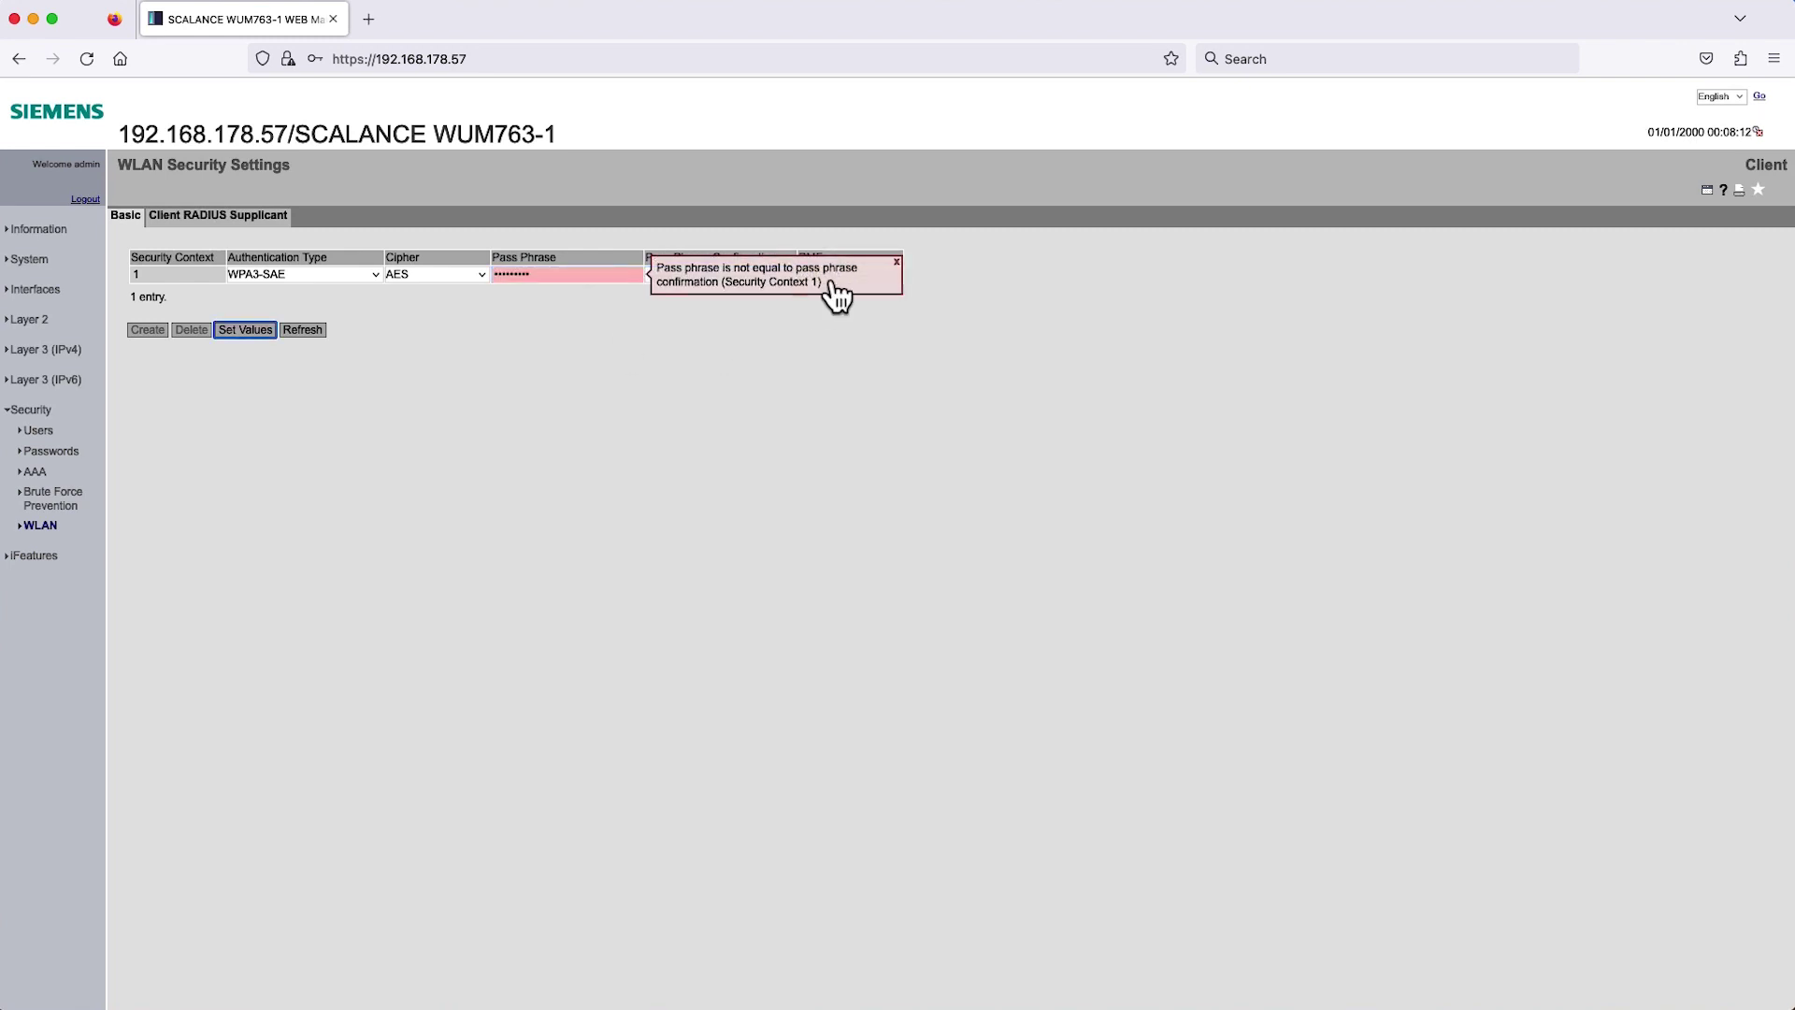
pyautogui.click(896, 263)
pyautogui.click(716, 273)
pyautogui.write('******')
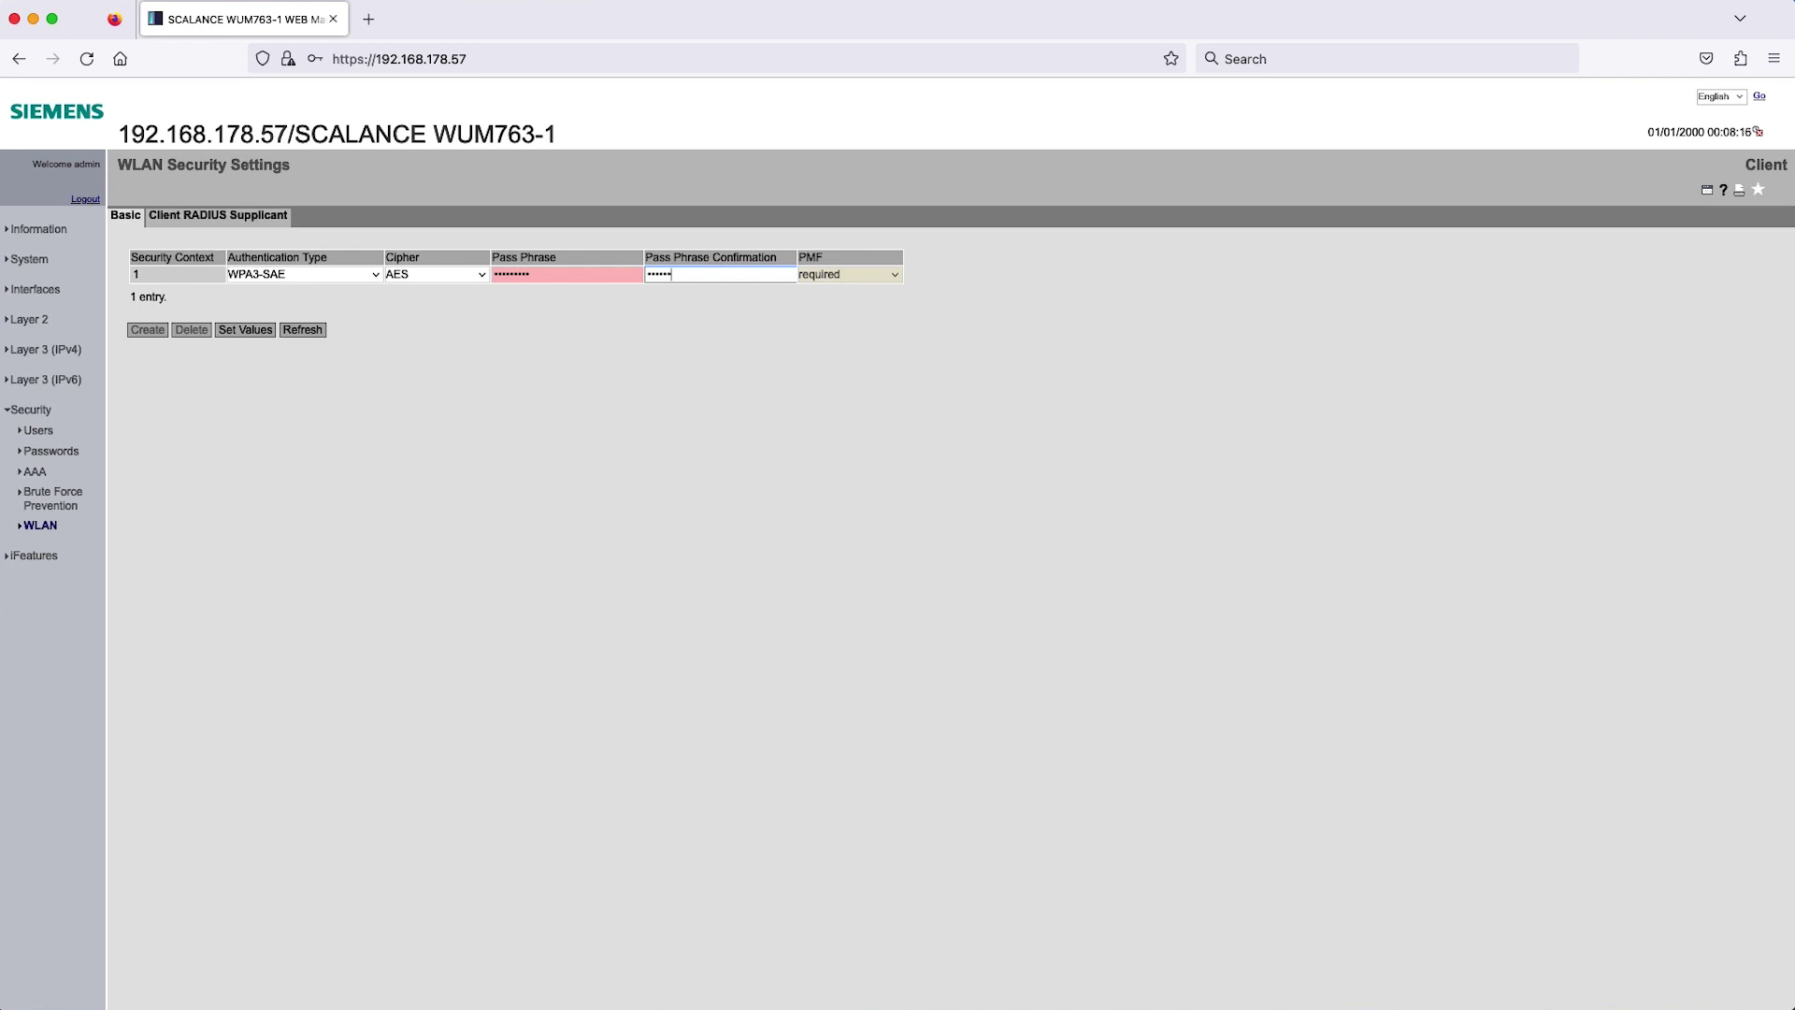
pyautogui.write('***')
pyautogui.press('Tab')
pyautogui.press('Tab')
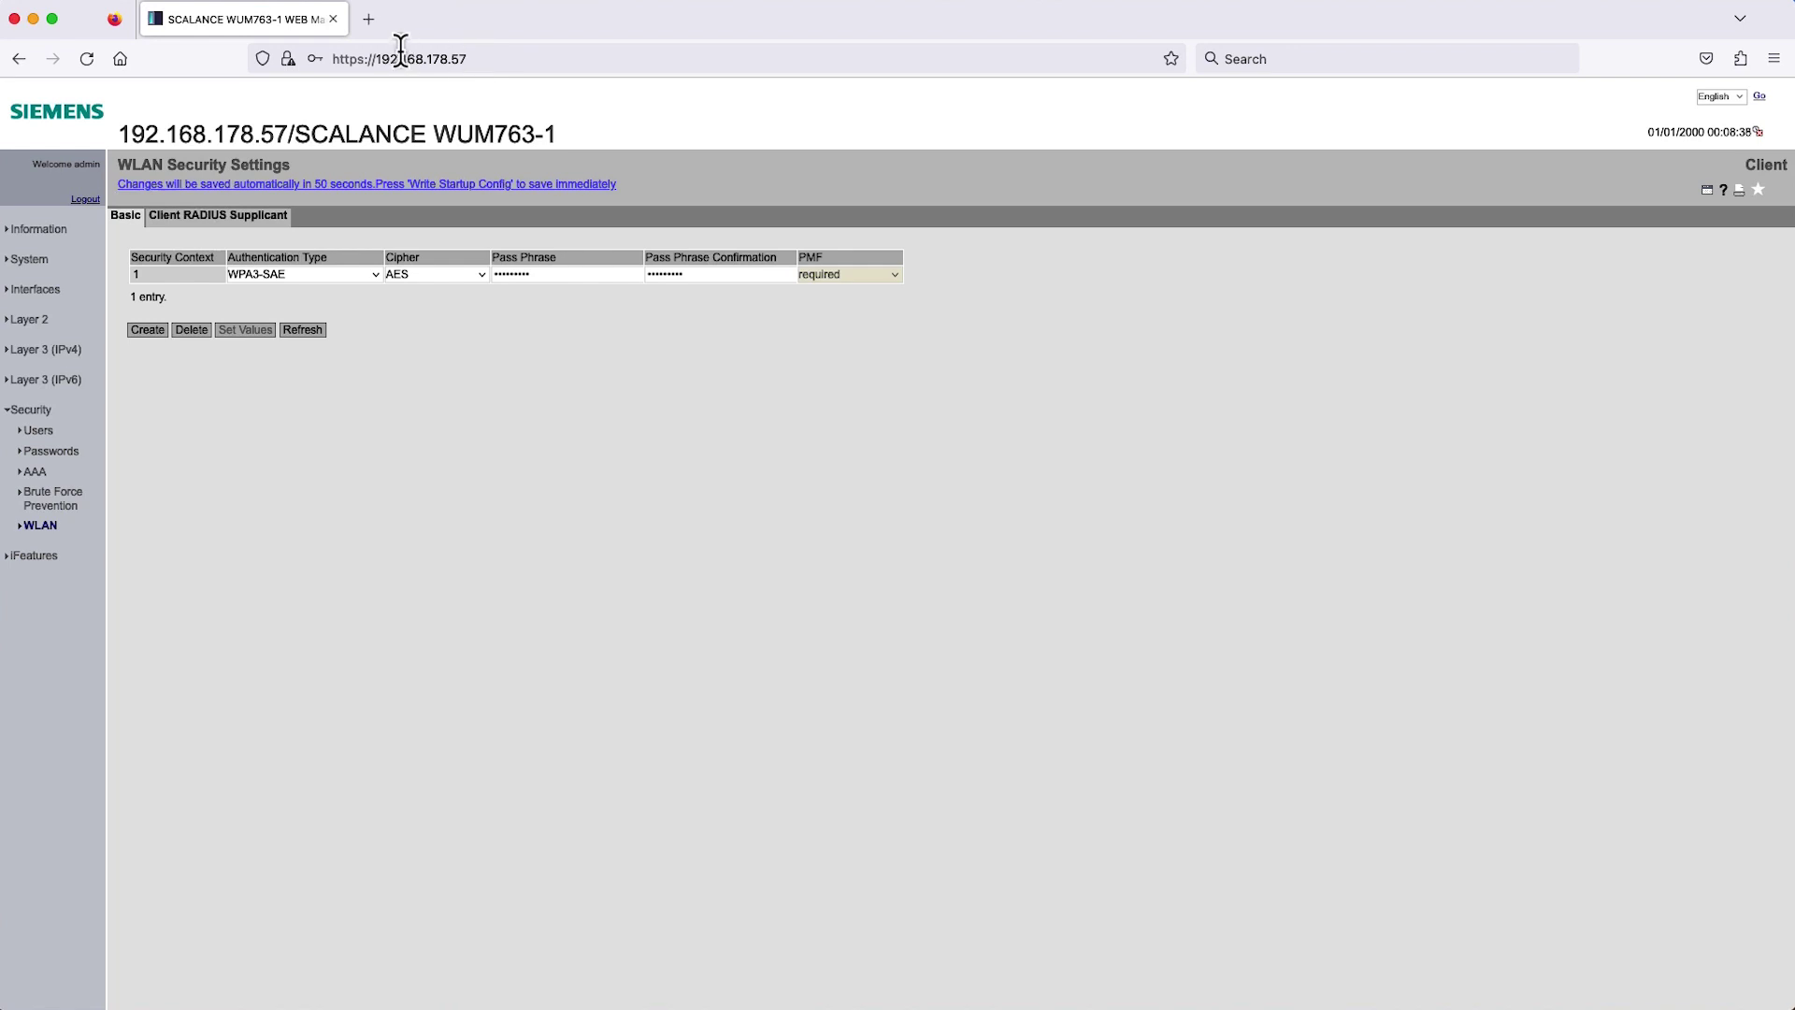
# In a new tab, go to 192.168.178.28 and accept the certificate risk.
pyautogui.click(368, 21)
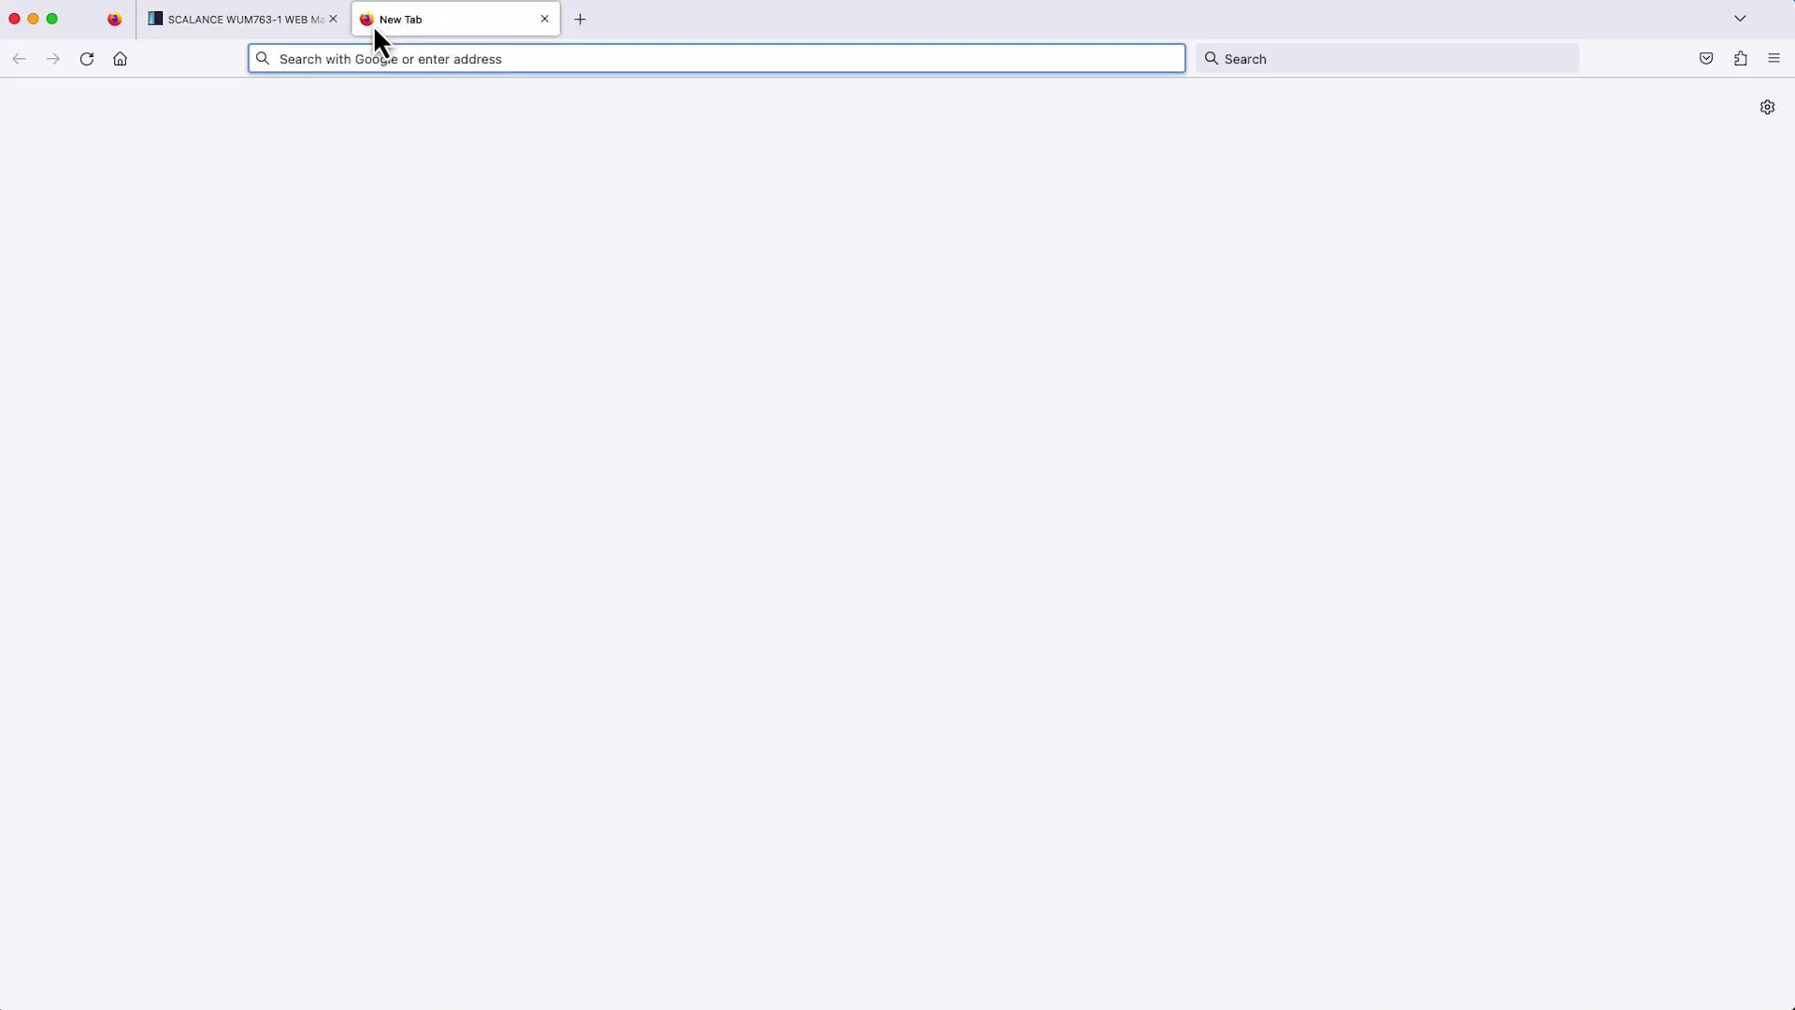
pyautogui.write('192.168.17')
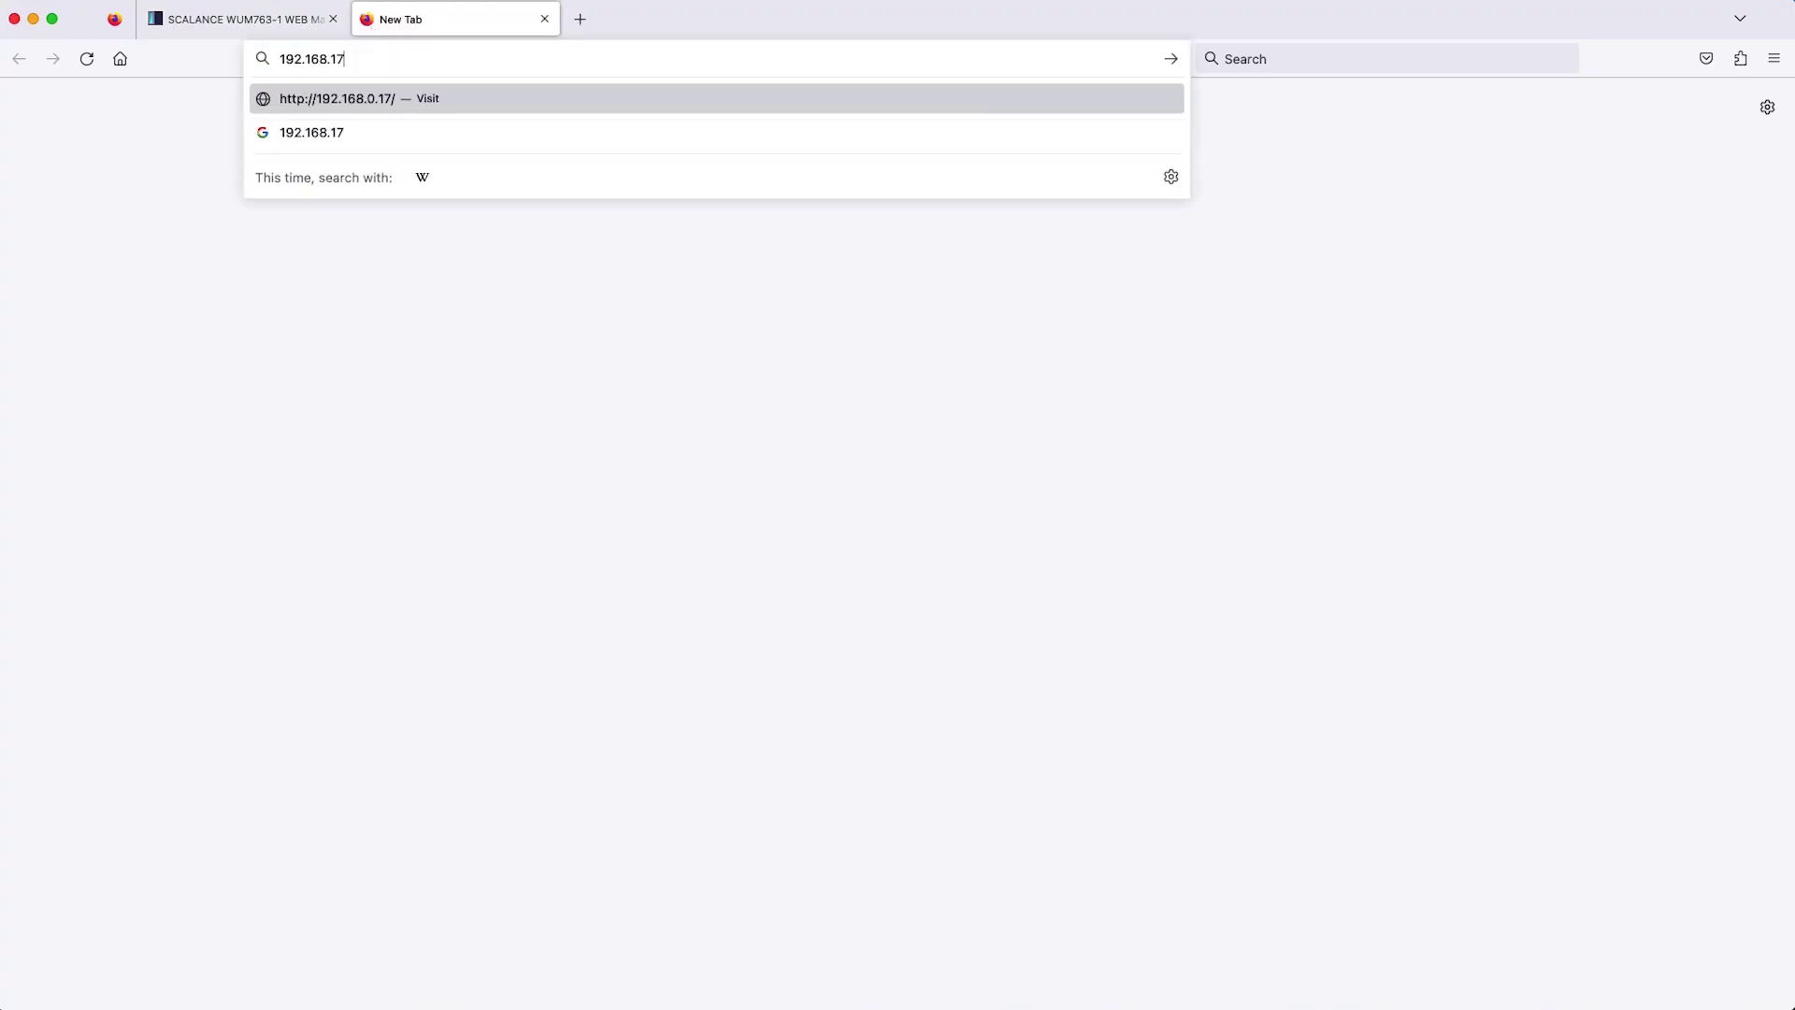
pyautogui.write('8.28')
pyautogui.press('Return')
pyautogui.click(1180, 630)
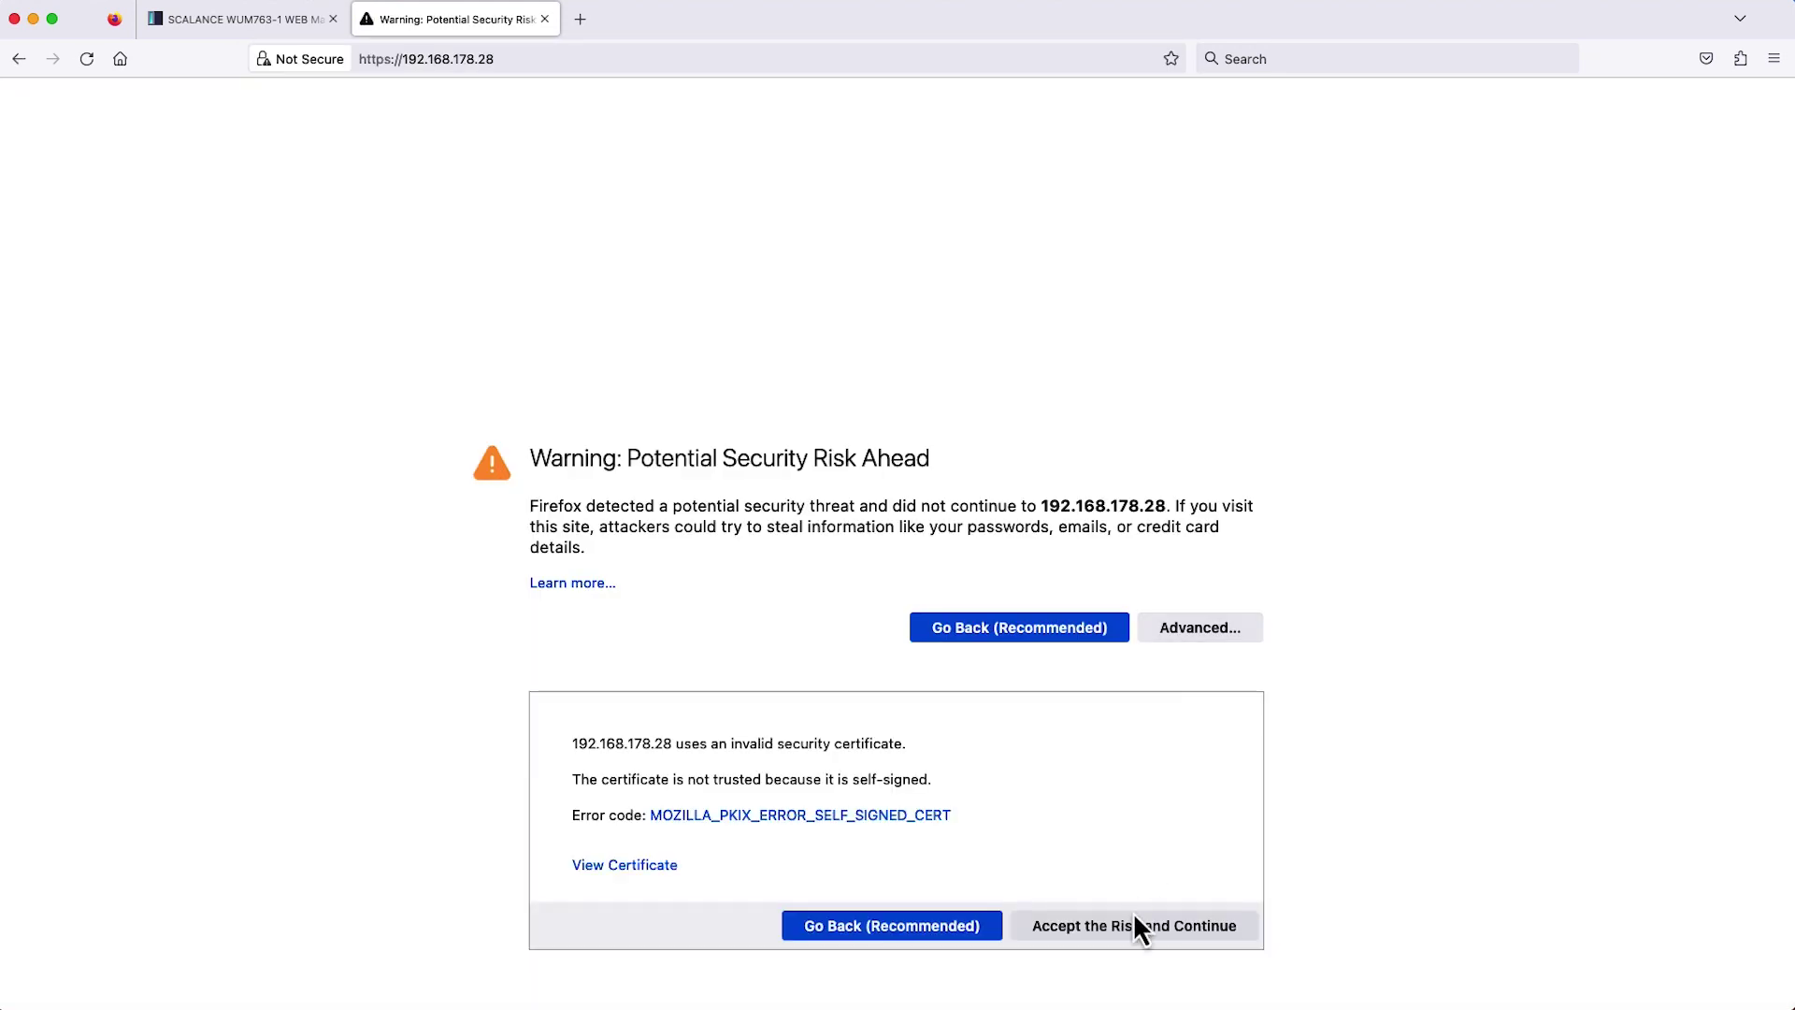
pyautogui.click(1137, 925)
# Log in to the WAM763-1 access point as admin with the new password.
pyautogui.write('admin')
pyautogui.press('Tab')
pyautogui.write('*********')
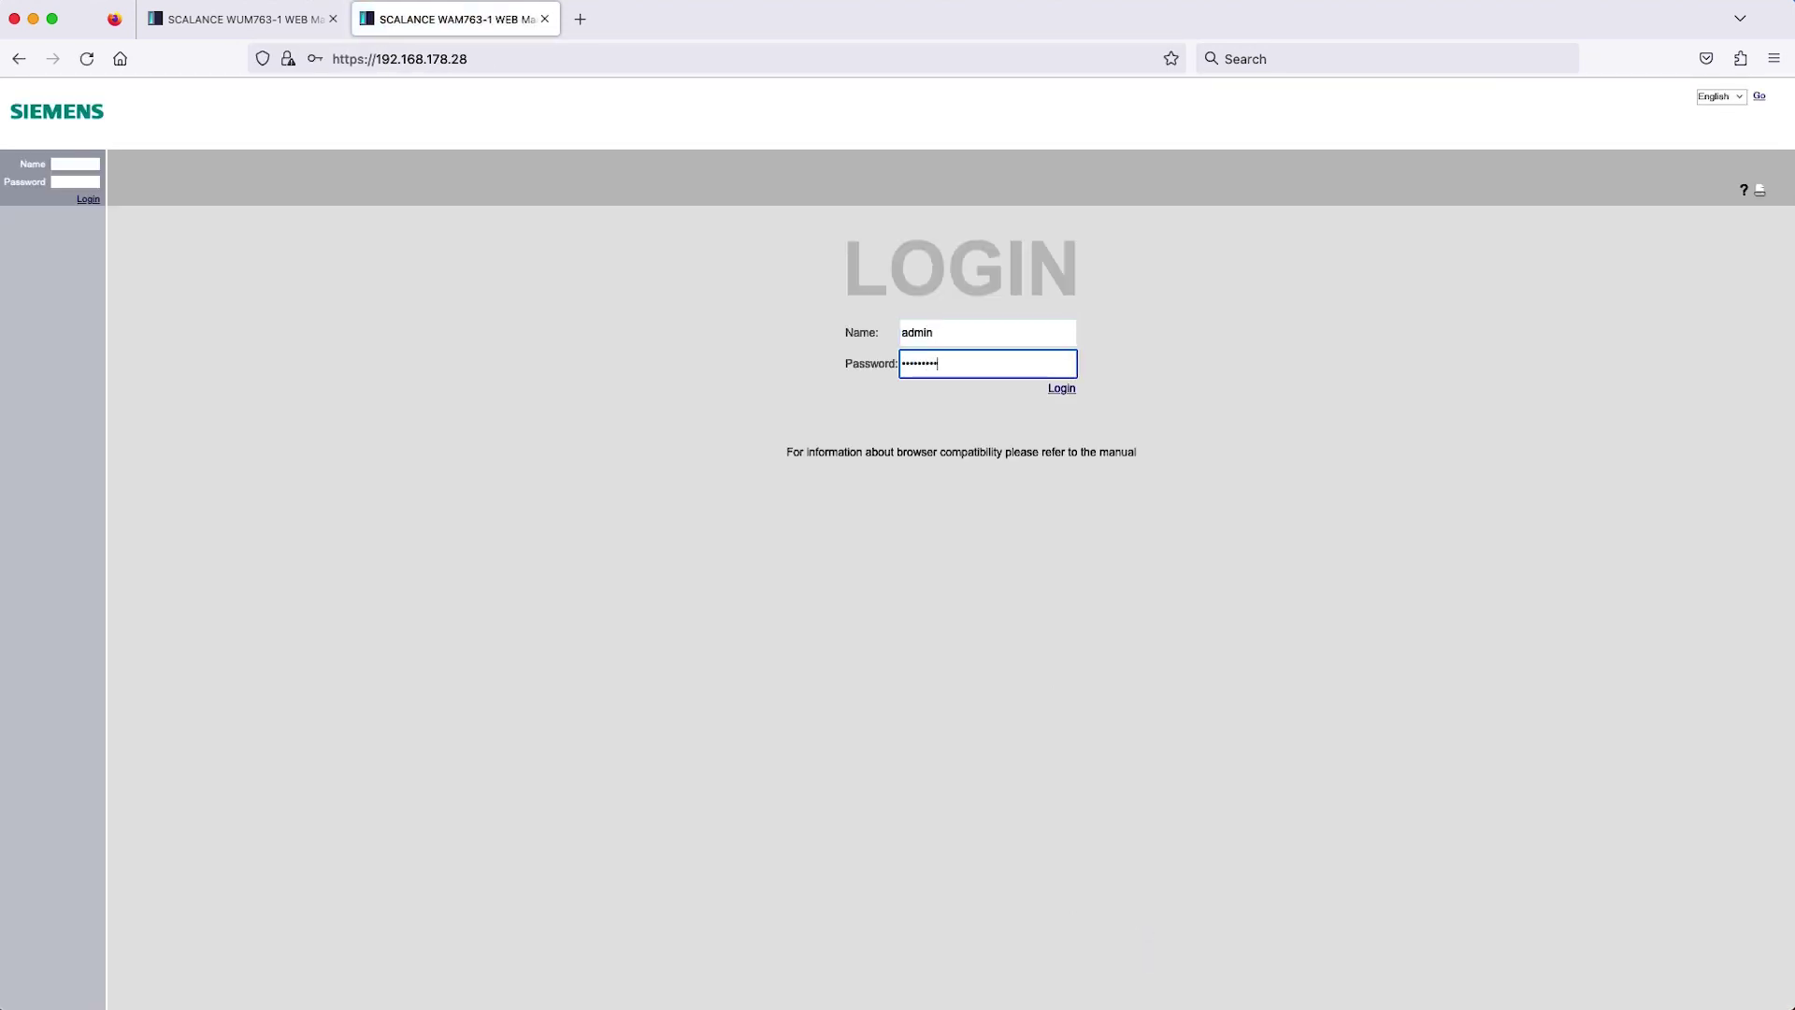
pyautogui.press('Return')
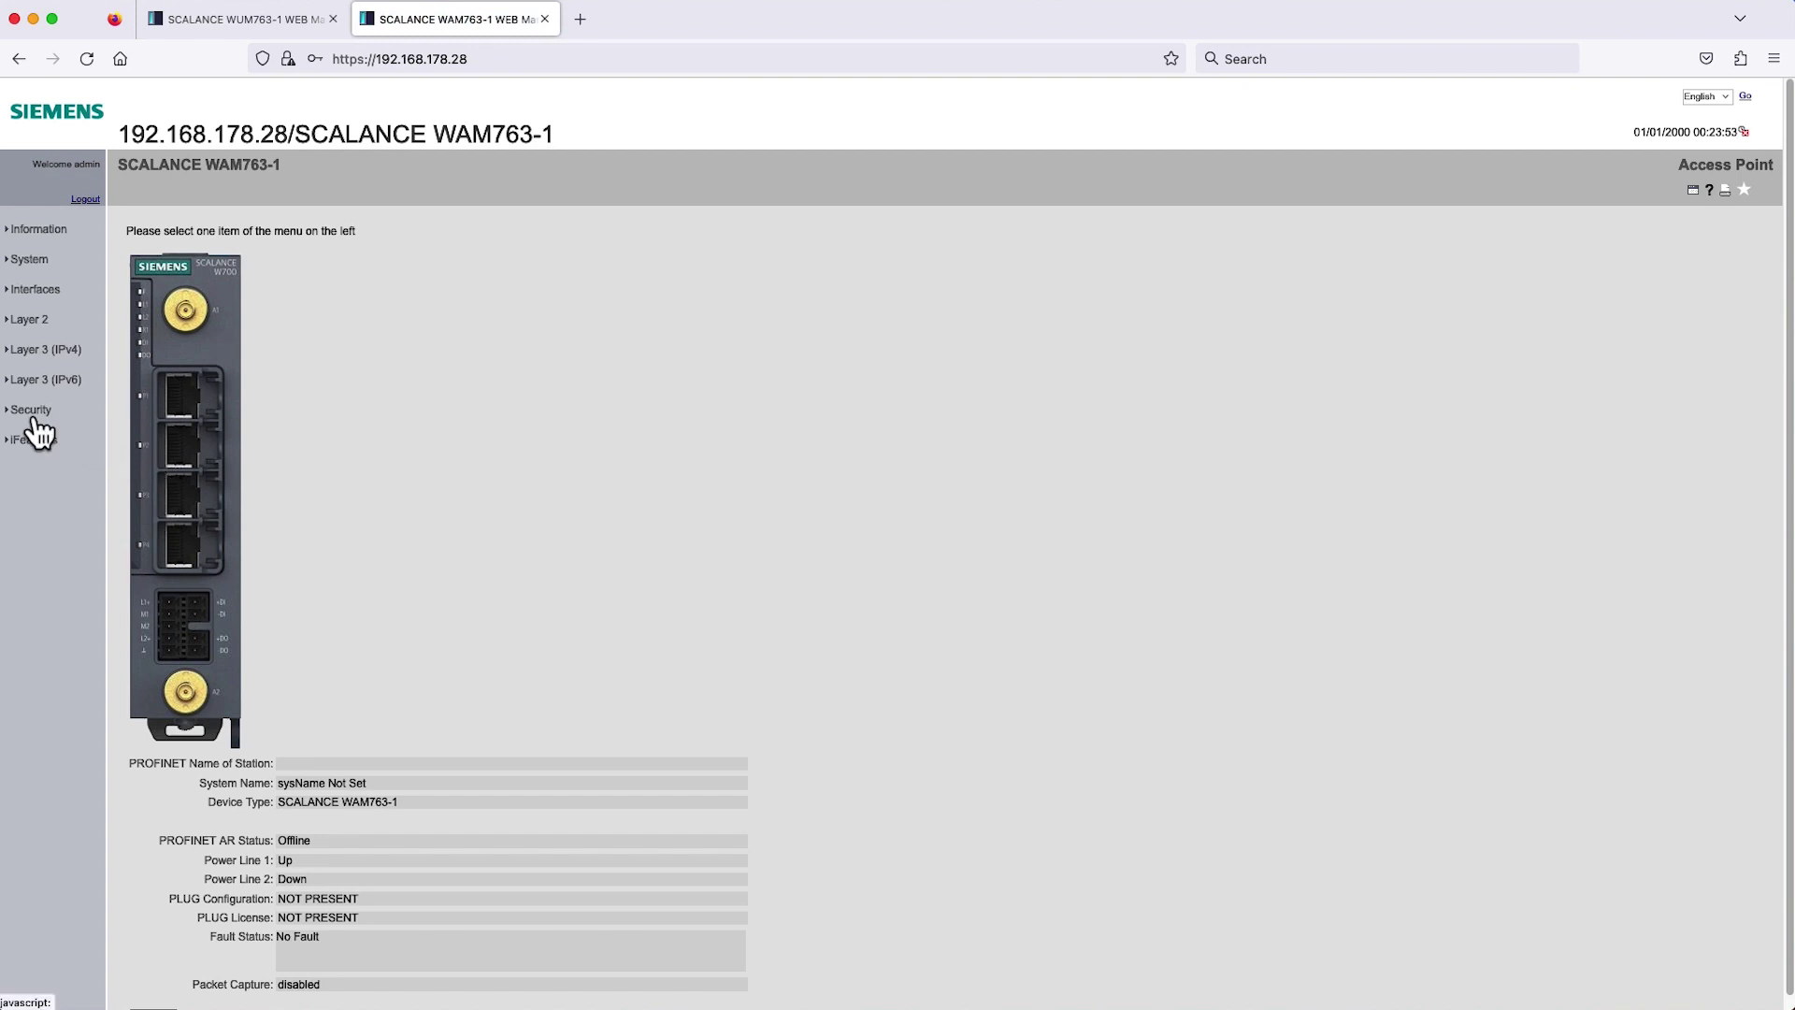
# Under Security > WLAN, set VAP 1.1 to WPA3-SAE, enter and confirm the pass phrase, and apply.
pyautogui.click(34, 416)
pyautogui.click(40, 525)
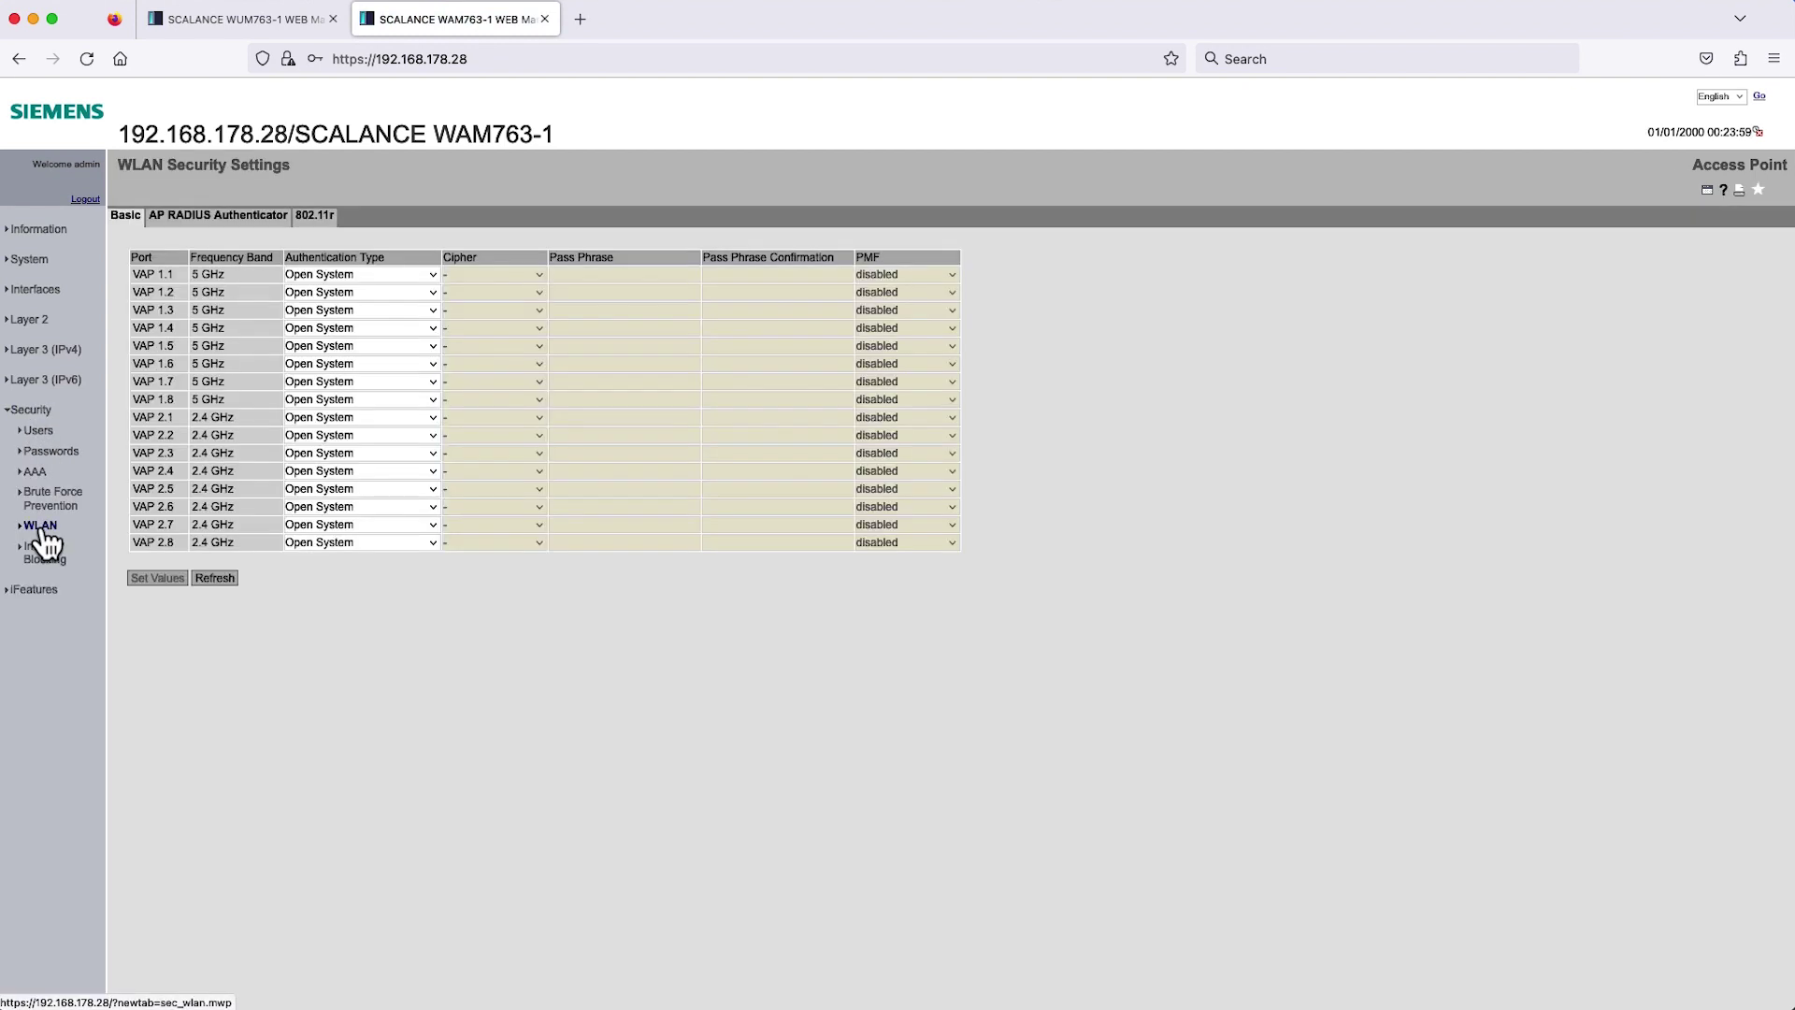
pyautogui.click(325, 276)
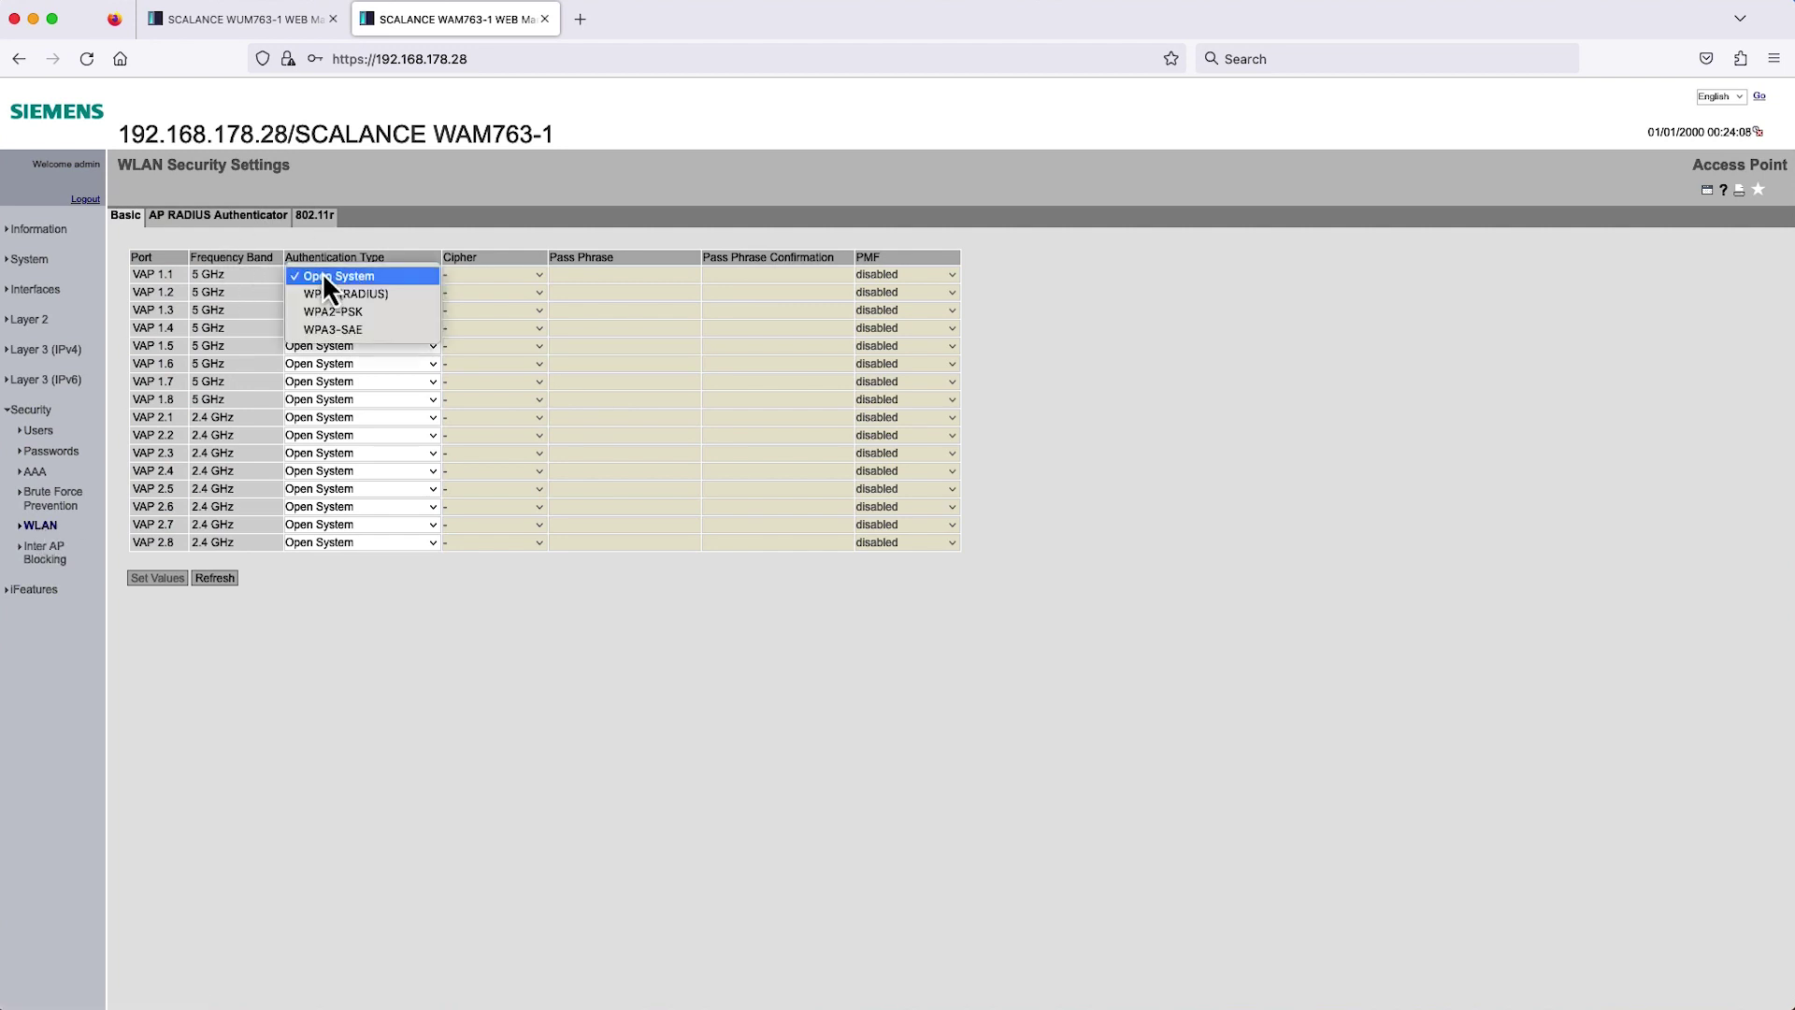
pyautogui.click(340, 329)
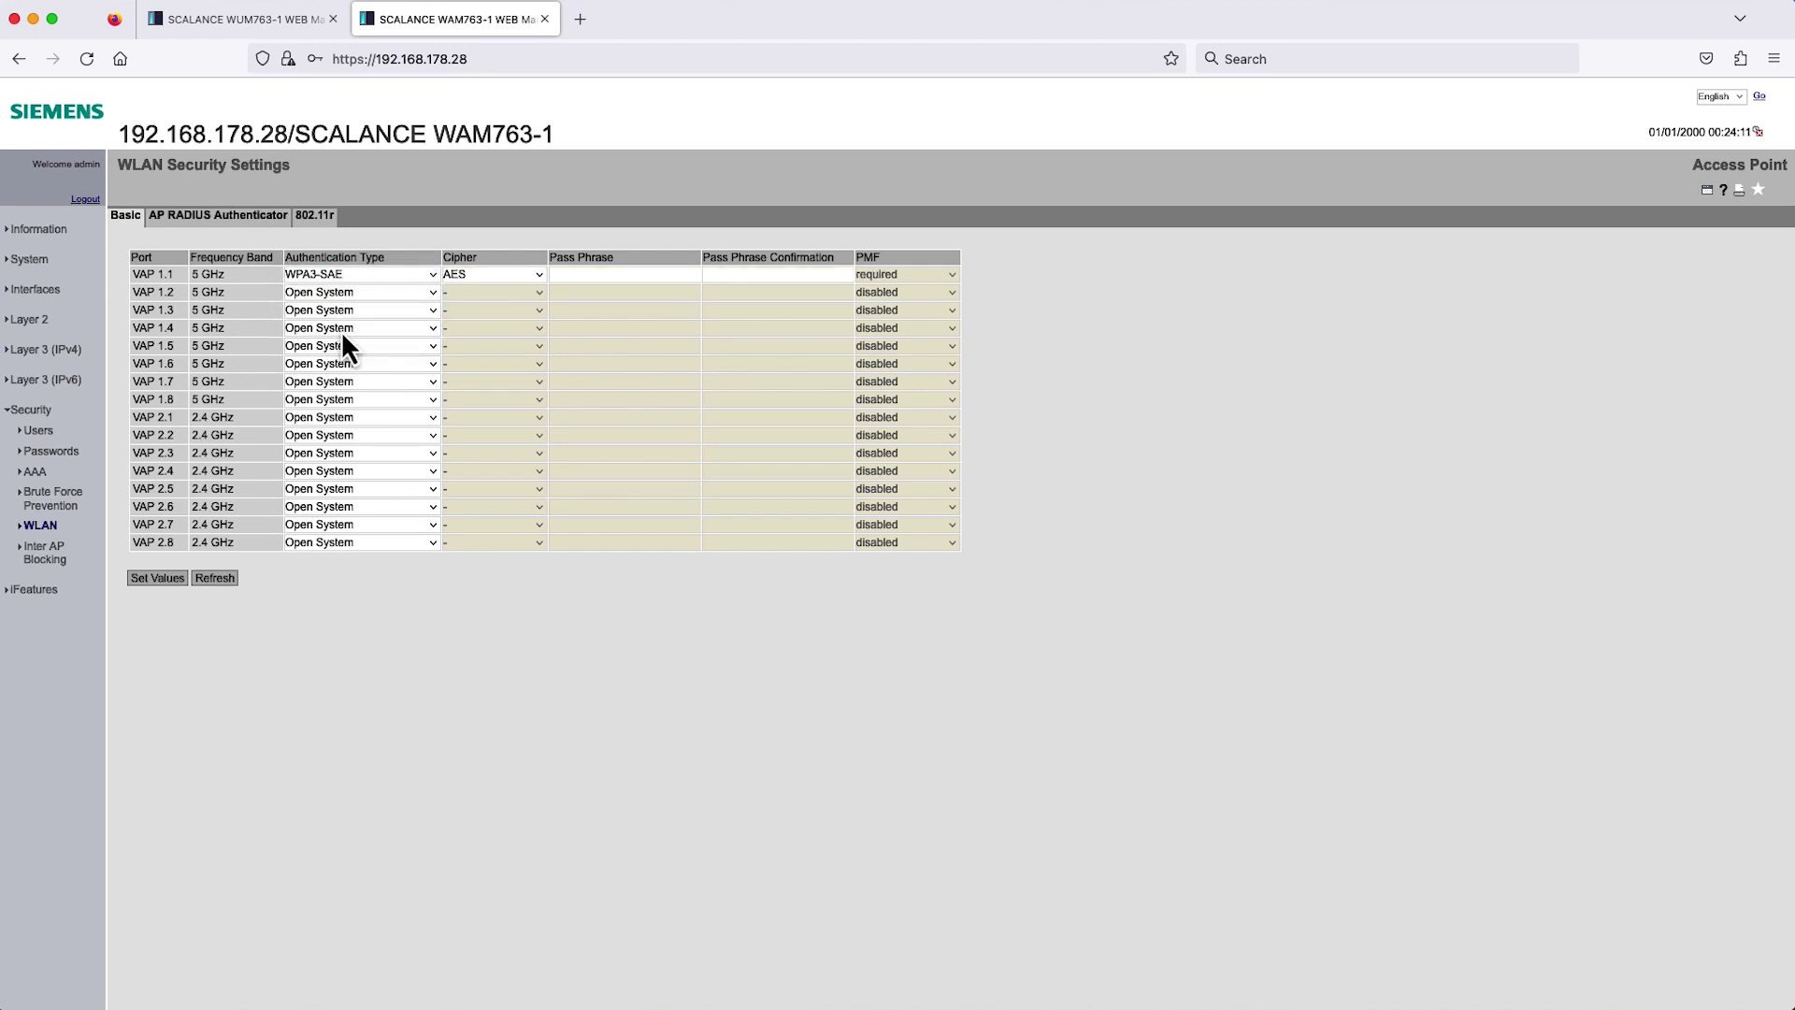
pyautogui.click(586, 274)
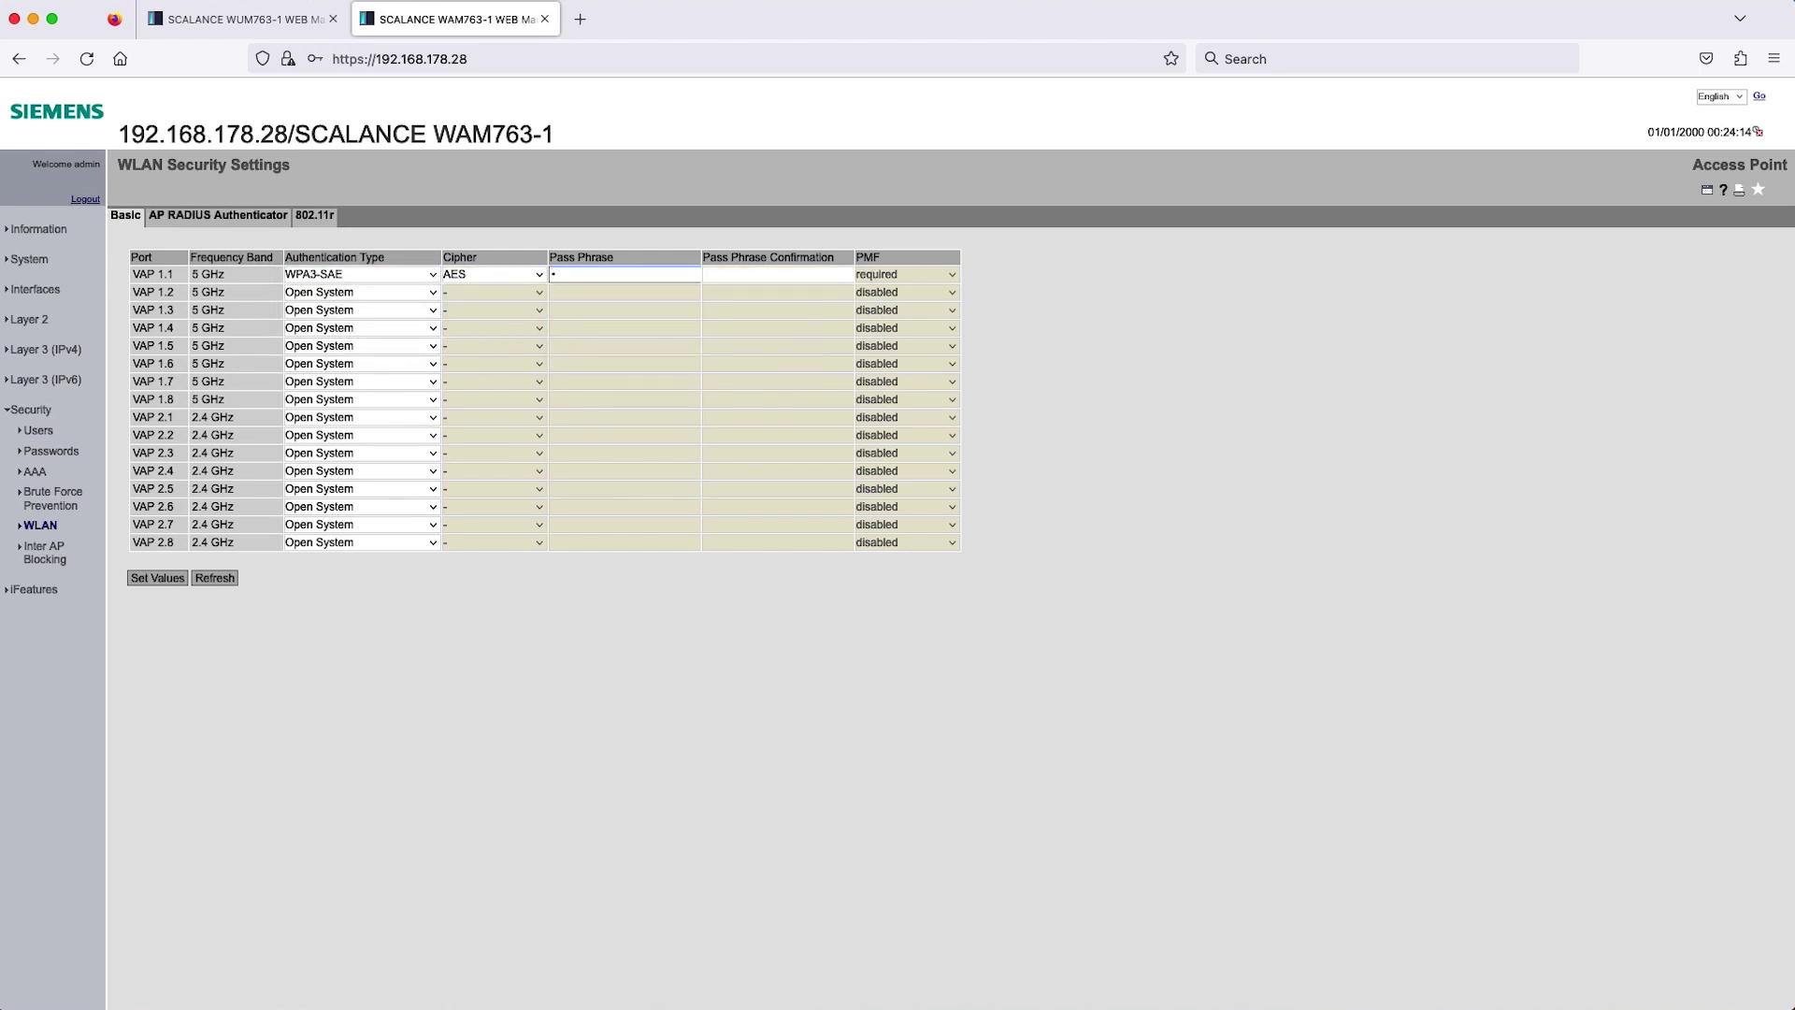
pyautogui.click(776, 273)
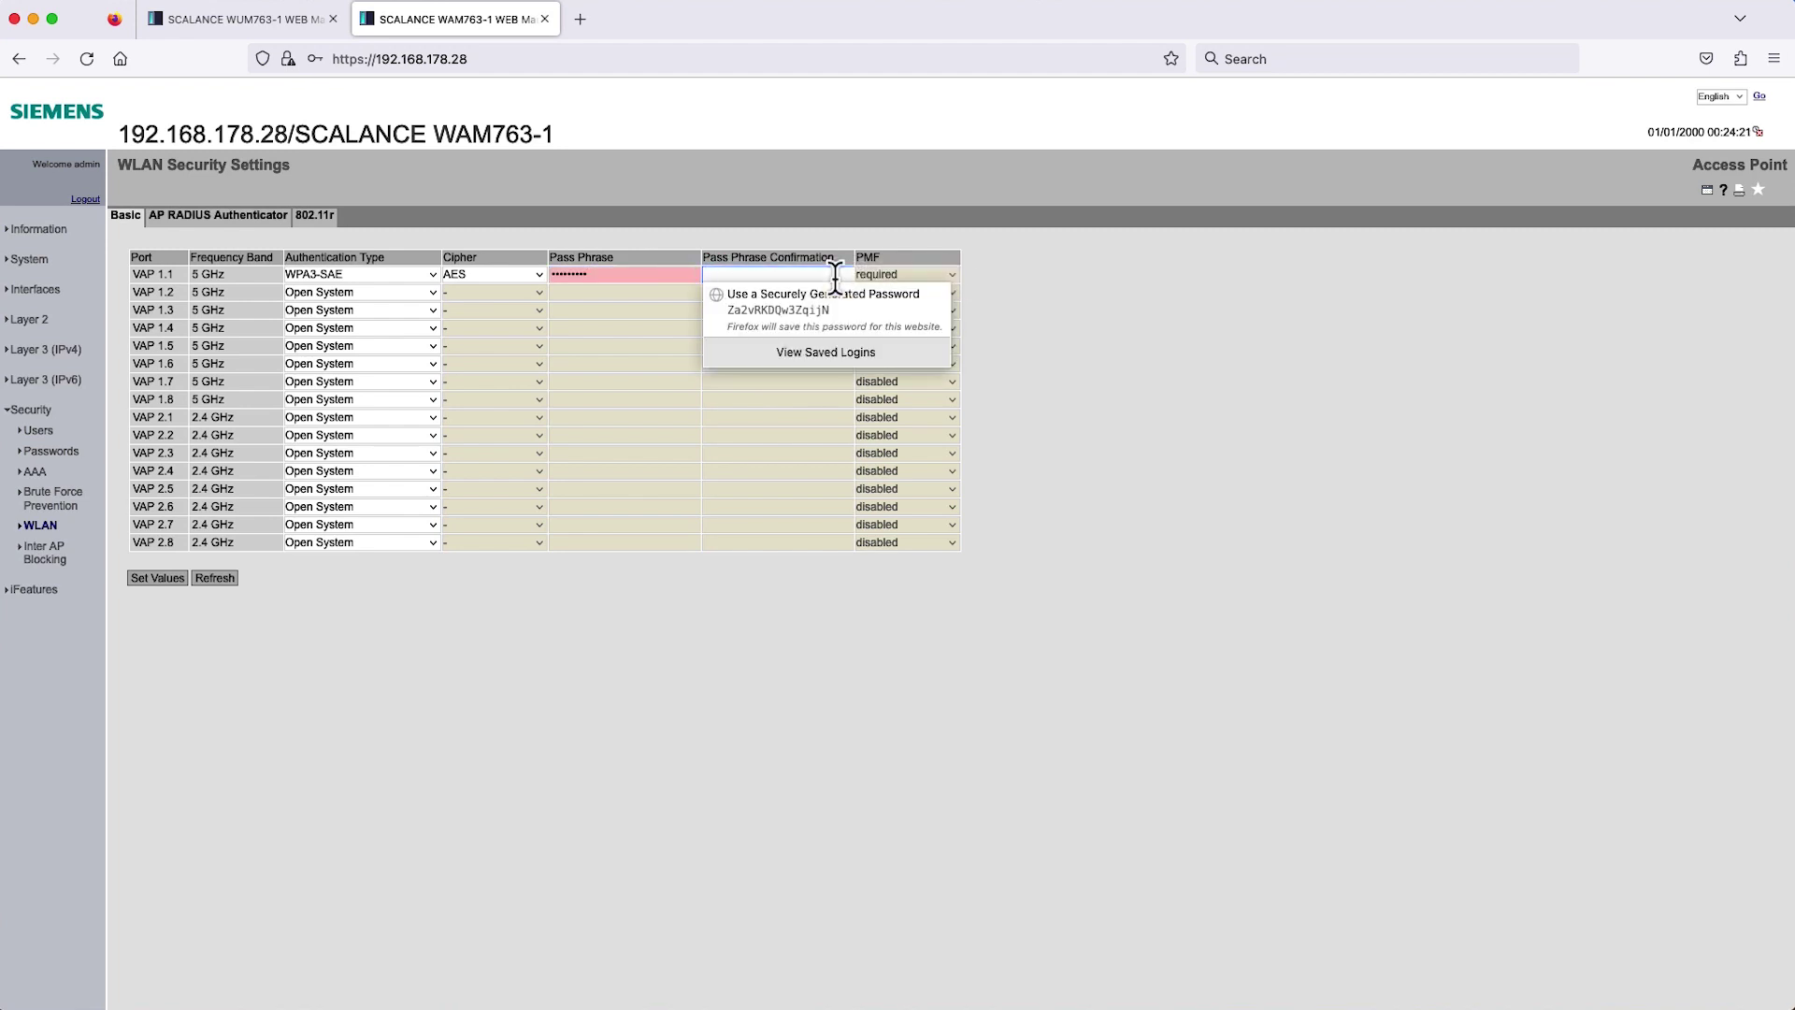
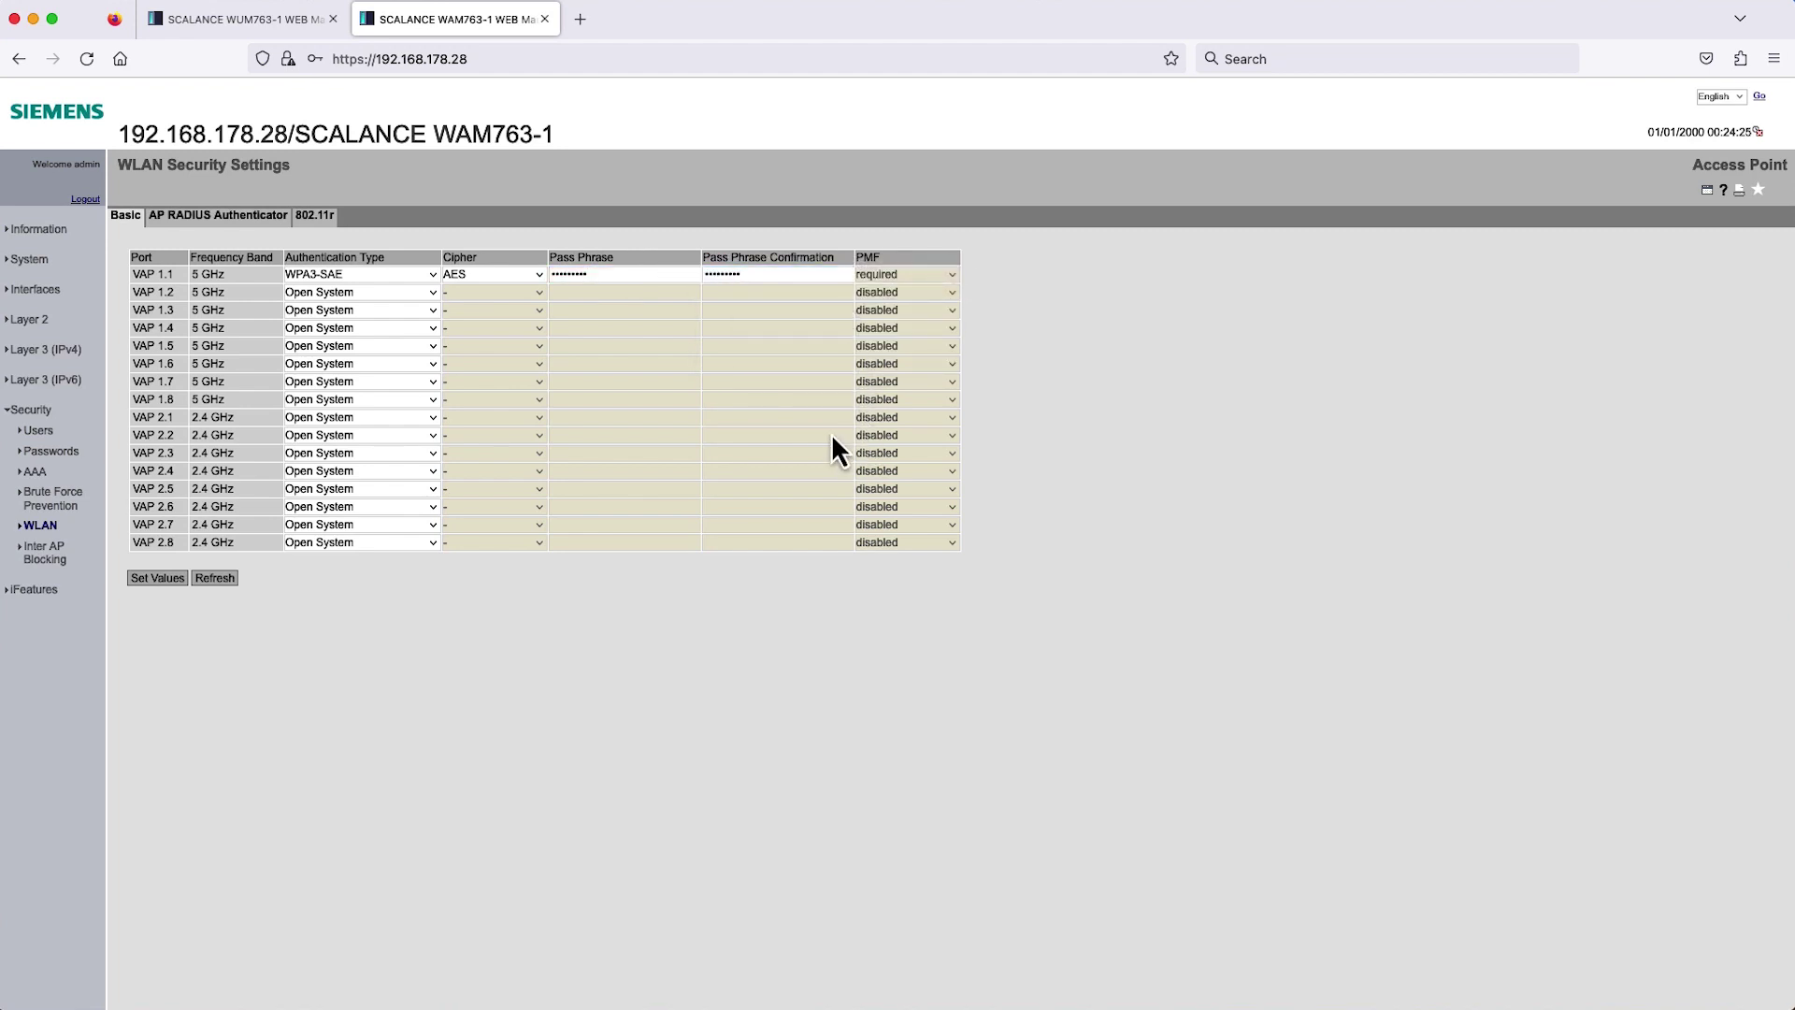
pyautogui.click(163, 581)
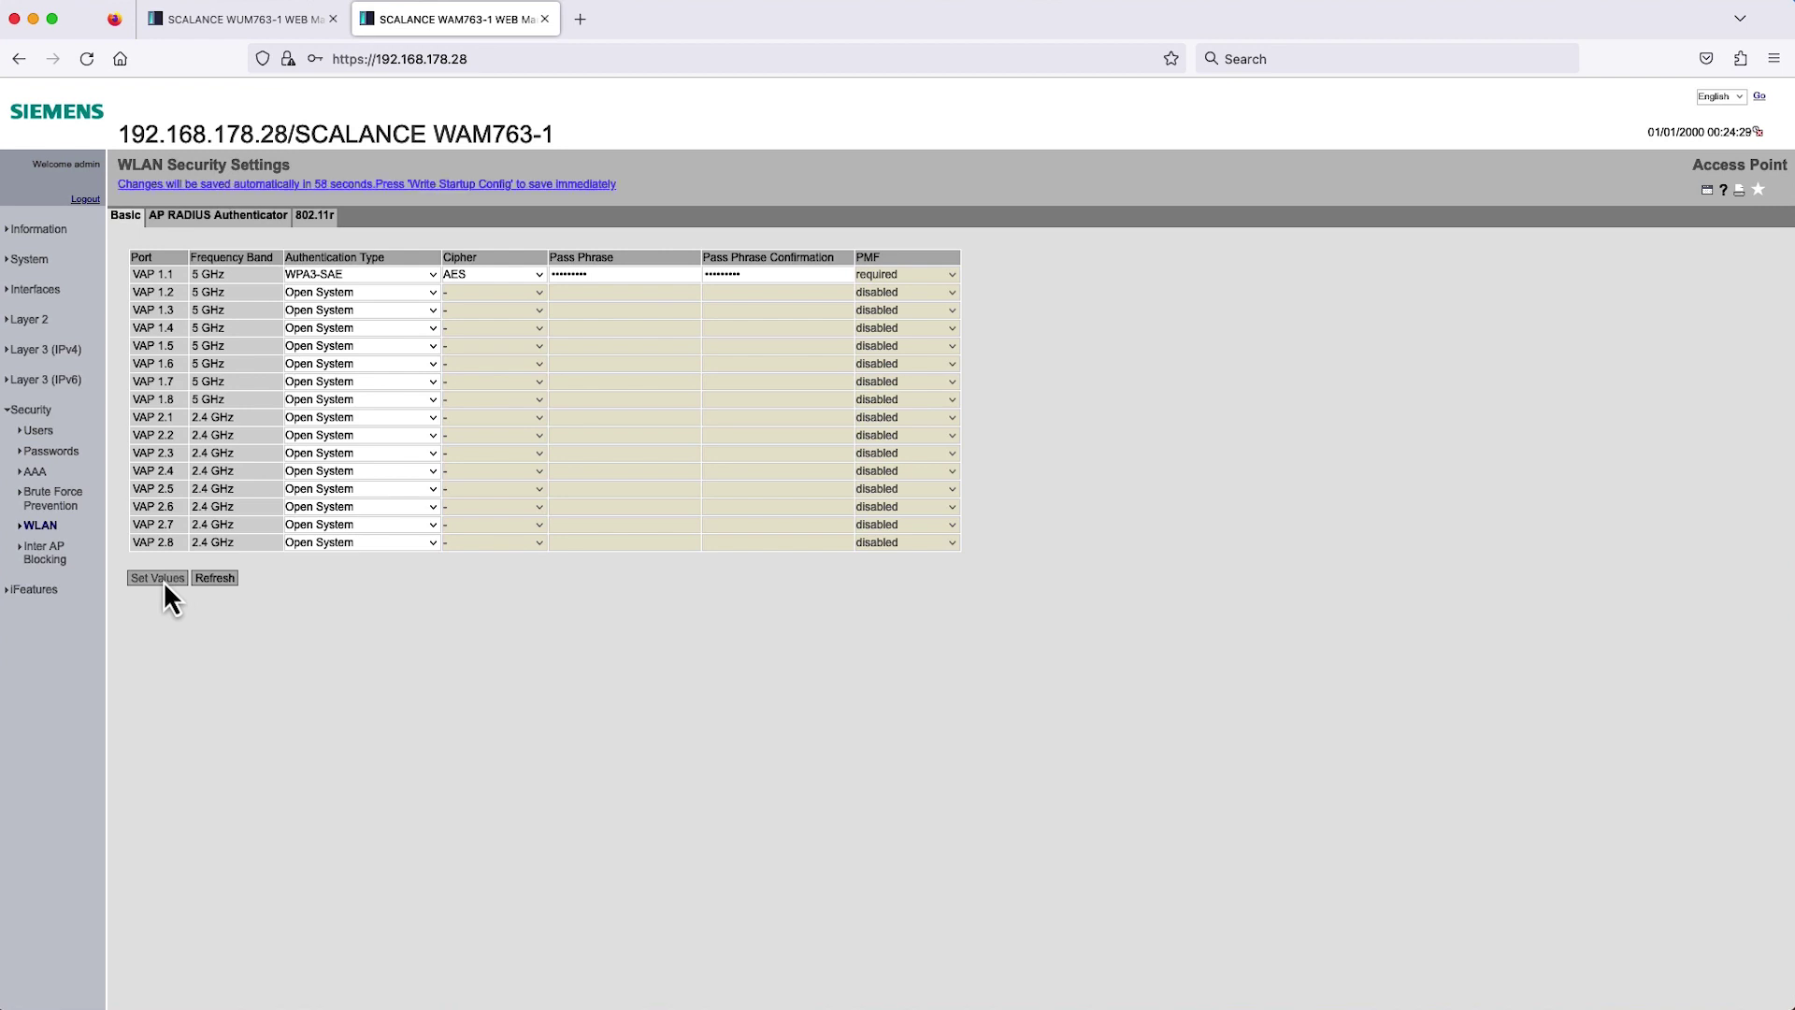